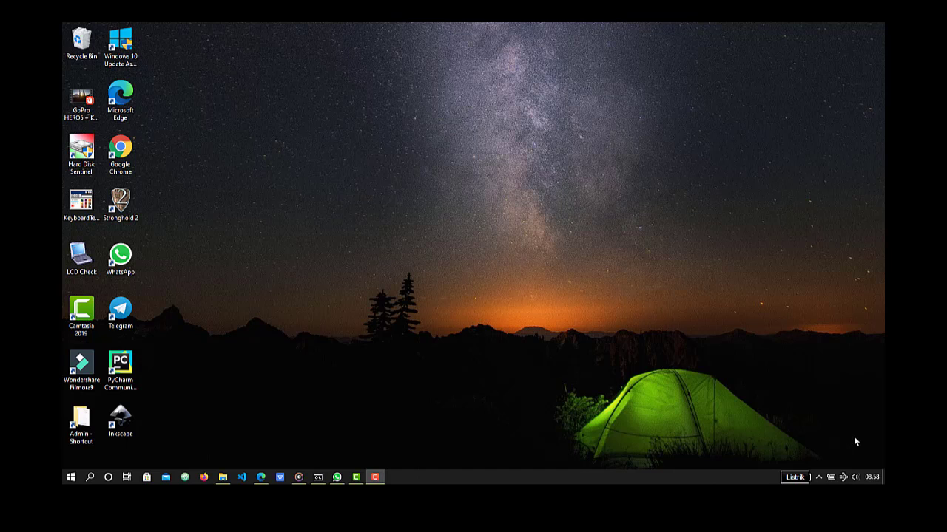
- Launch Excel 2016, dismiss the default-program prompt and create a blank workbook
key("super")
type("excel")
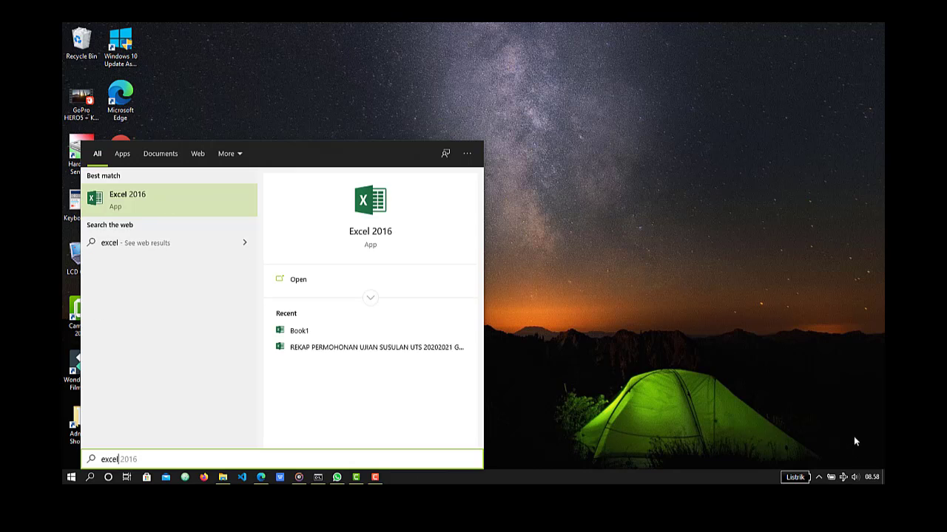
key("Return")
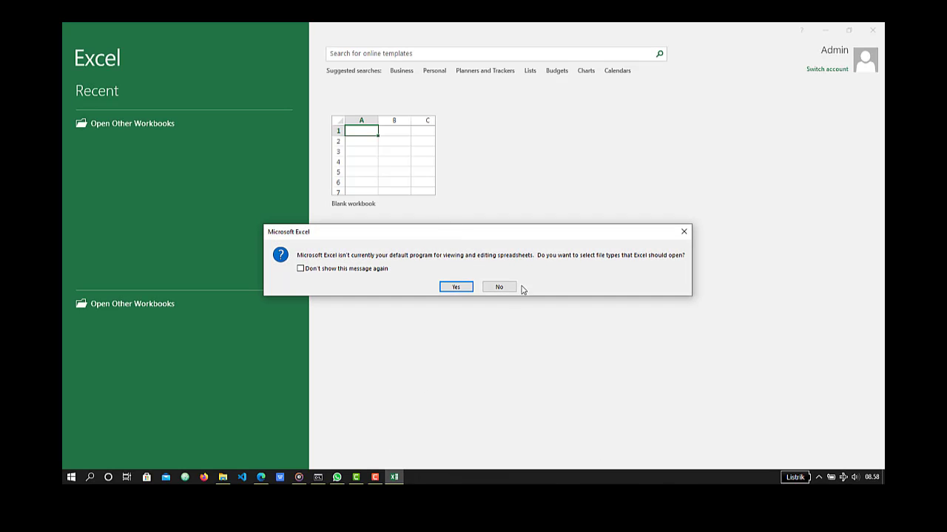
left_click(684, 233)
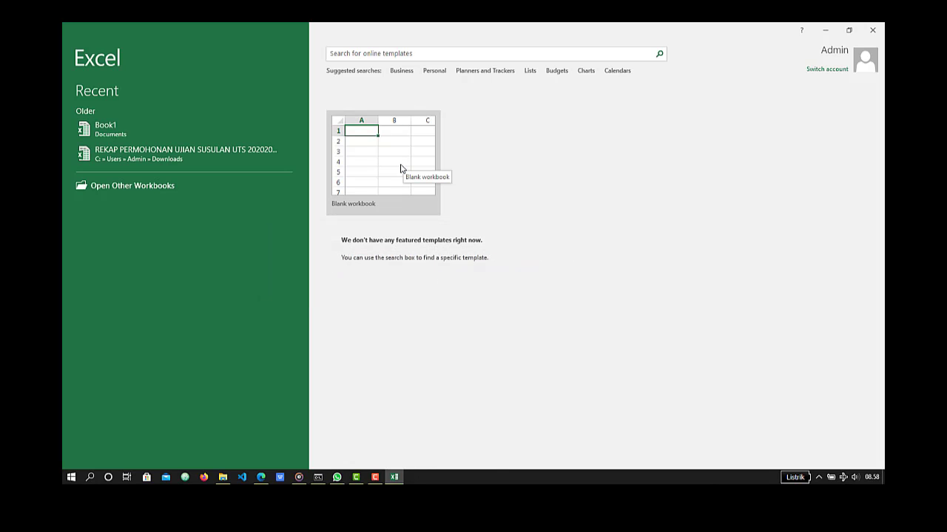
left_click(401, 169)
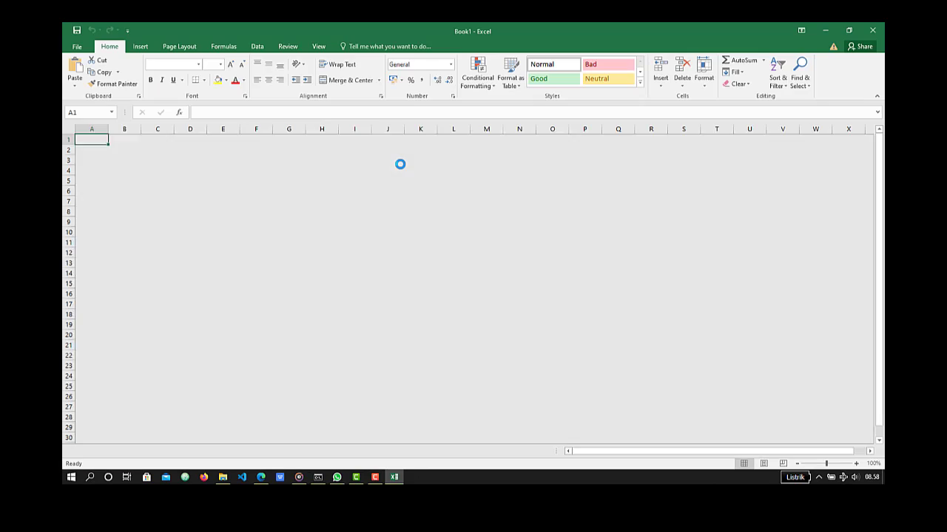
- Open WPS Office and create a blank spreadsheet, dismissing the sign-in and default-program prompts
key("super")
type("wa")
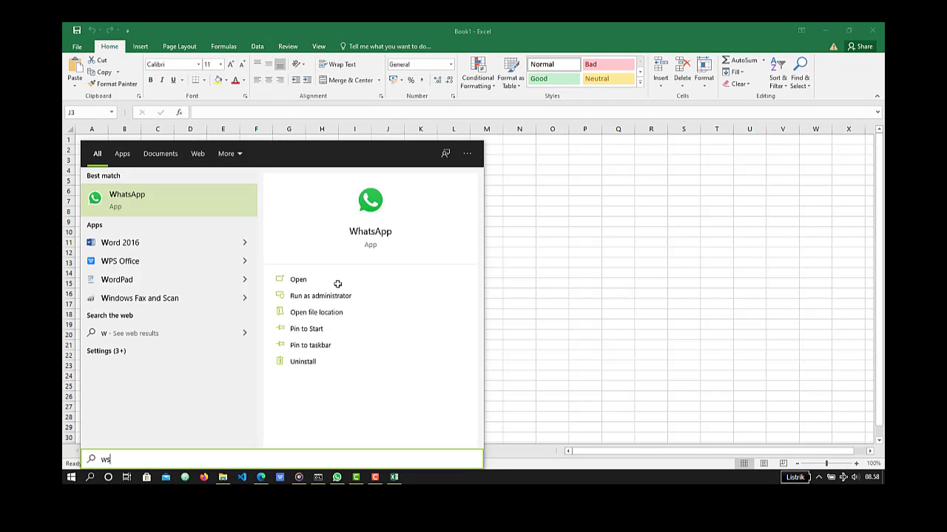
key("BackSpace")
key("BackSpace")
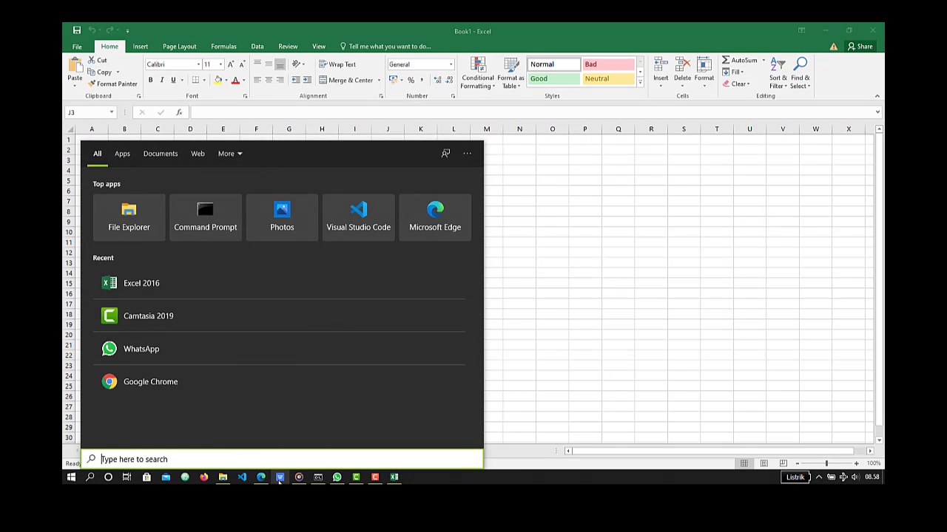
left_click(280, 478)
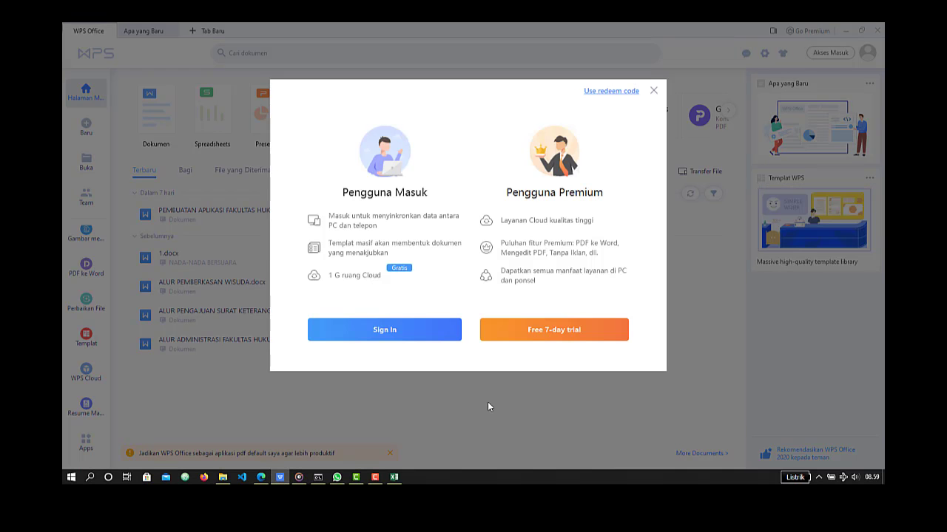
left_click(653, 91)
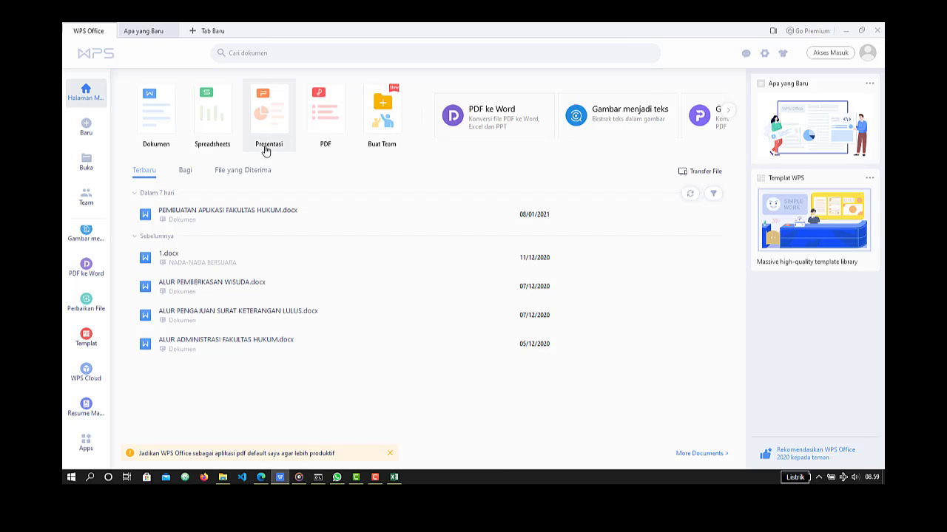
left_click(208, 138)
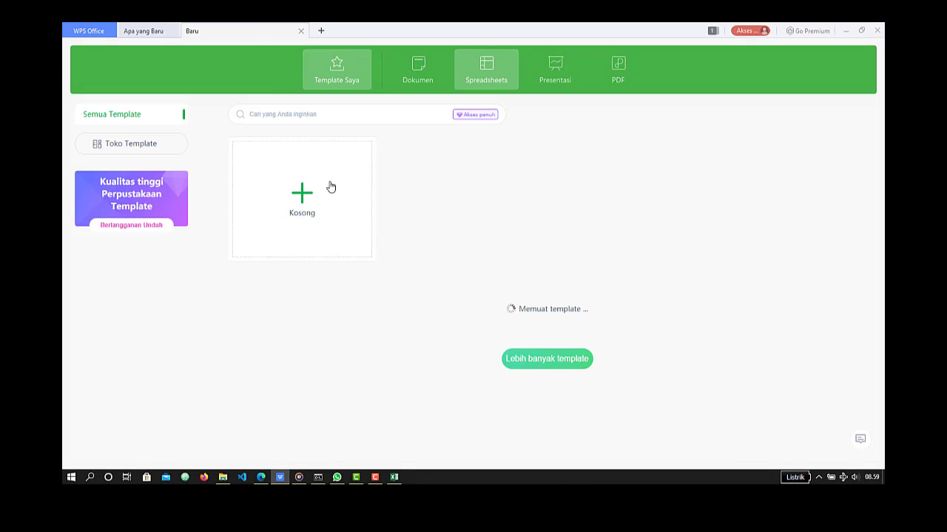
left_click(331, 194)
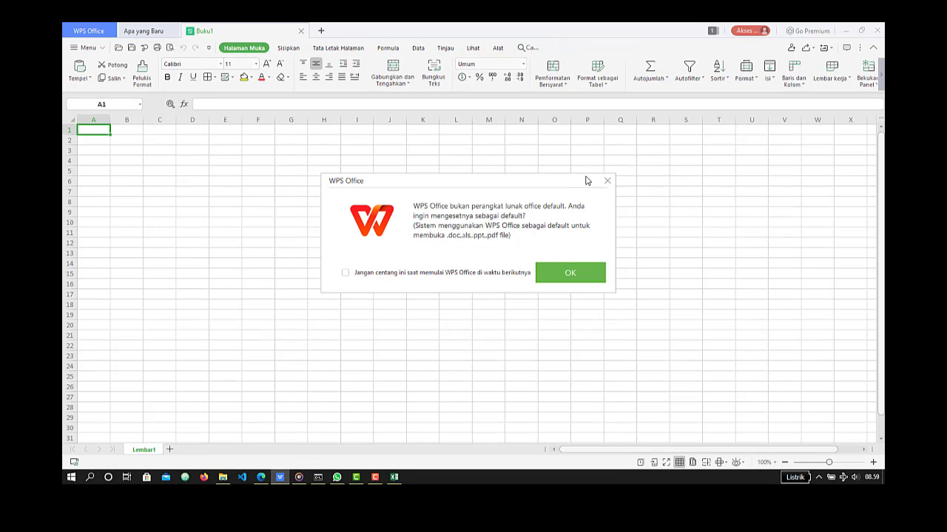
left_click(607, 182)
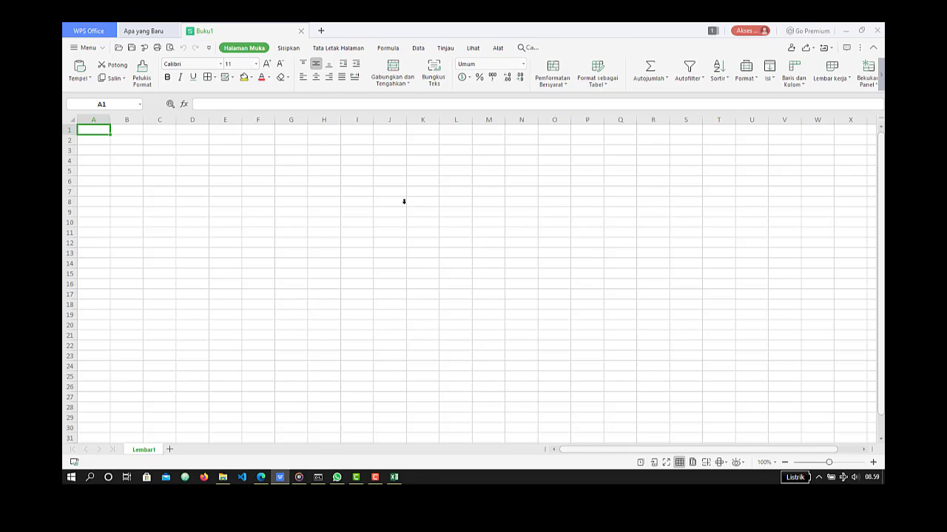
- Switch to Microsoft Edge and open a new browser tab
key("alt+Tab")
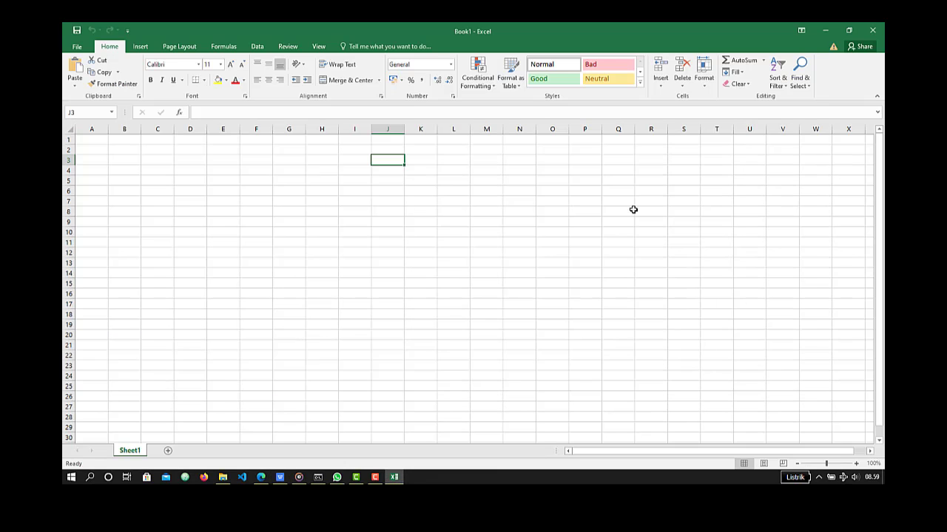
key("alt+Tab")
key("alt+Tab")
key("alt+Tab")
key("alt+Tab")
key("alt+Tab")
key("alt+Tab")
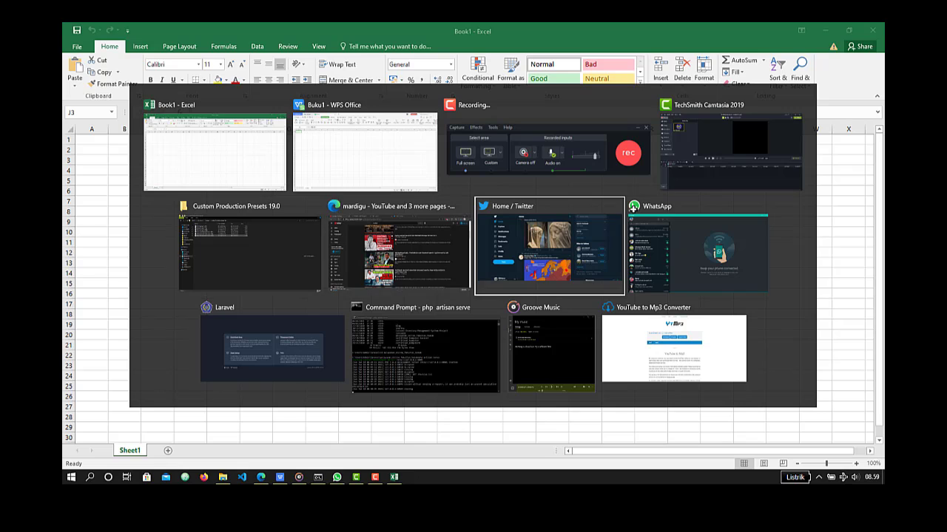
key("alt+shift+Tab")
key("ctrl+t")
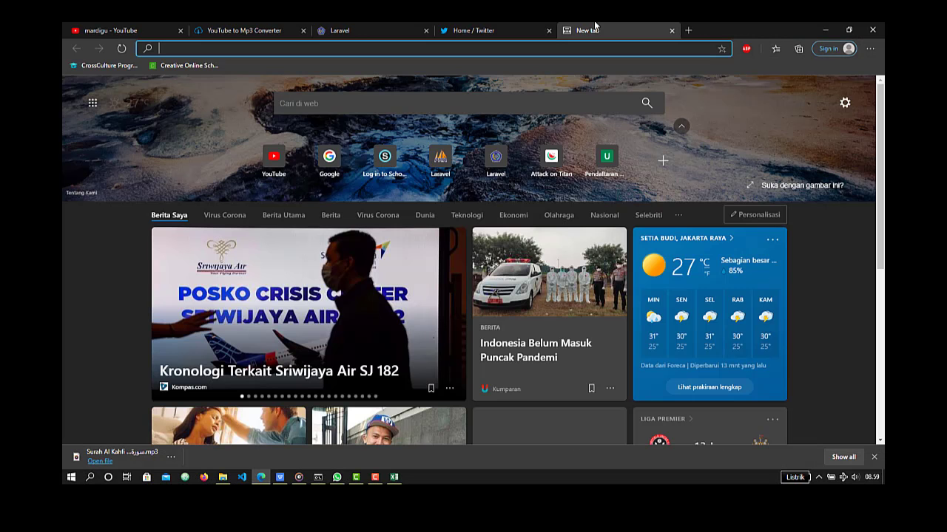
type("surel.ums.ac.id")
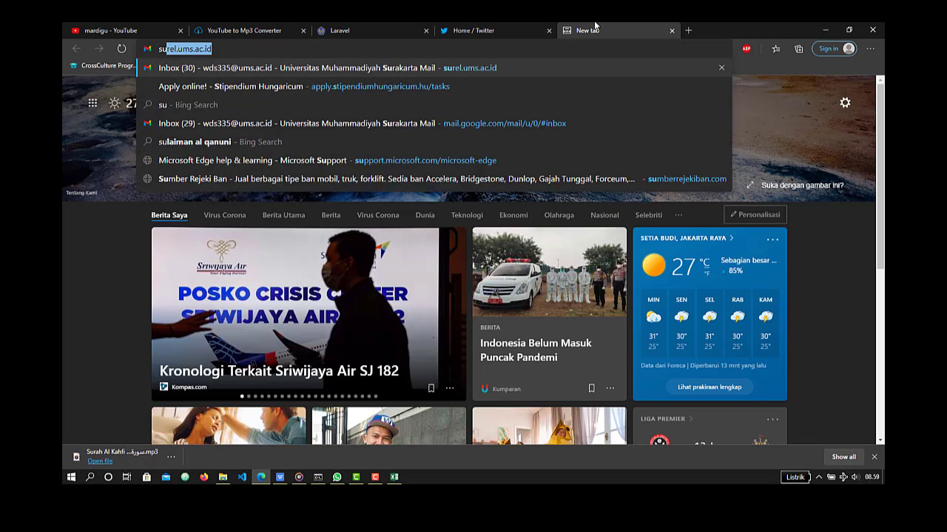
key("Return")
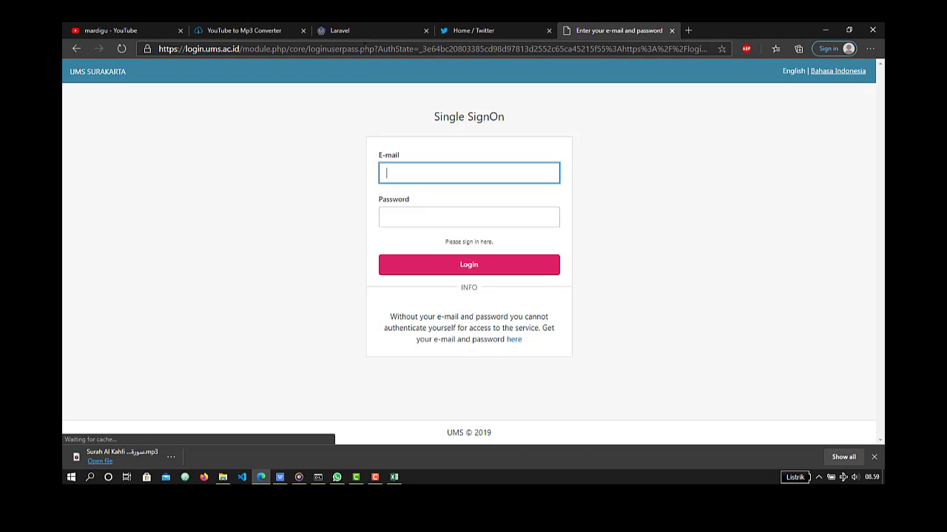
left_click(364, 47)
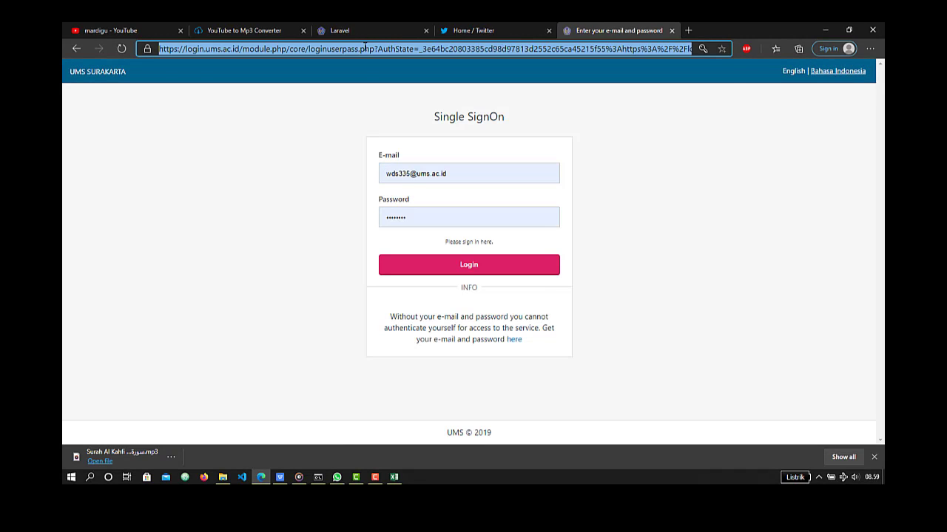
type("g")
key("BackSpace")
key("BackSpace")
type("drive.google.com/drive/u/2/my-drive")
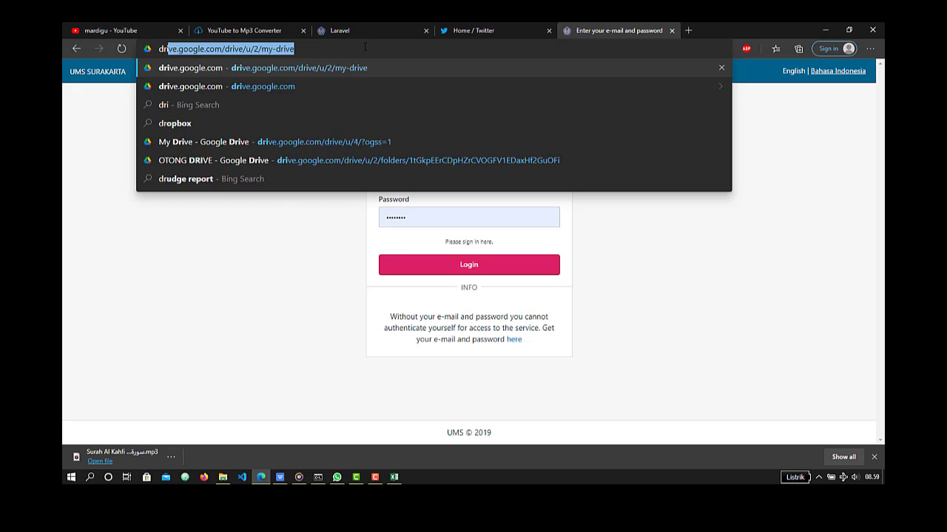
key("Right")
key("ctrl+shift+Left")
key("ctrl+shift+Left")
key("ctrl+shift+Left")
key("ctrl+shift+Left")
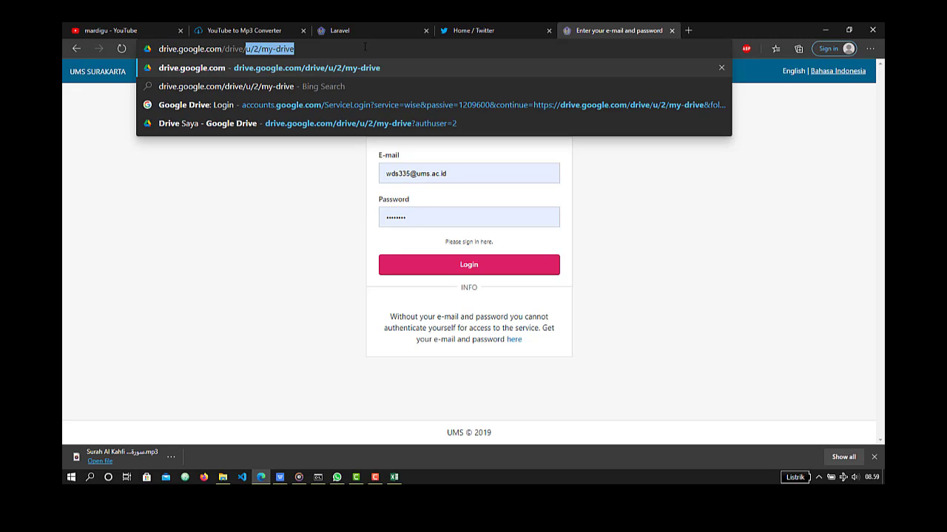
key("ctrl+shift+Left")
key("BackSpace")
key("BackSpace")
key("BackSpace")
key("BackSpace")
key("BackSpace")
key("BackSpace")
key("BackSpace")
key("BackSpace")
key("BackSpace")
key("BackSpace")
key("BackSpace")
key("BackSpace")
key("BackSpace")
key("BackSpace")
key("BackSpace")
key("BackSpace")
key("BackSpace")
key("BackSpace")
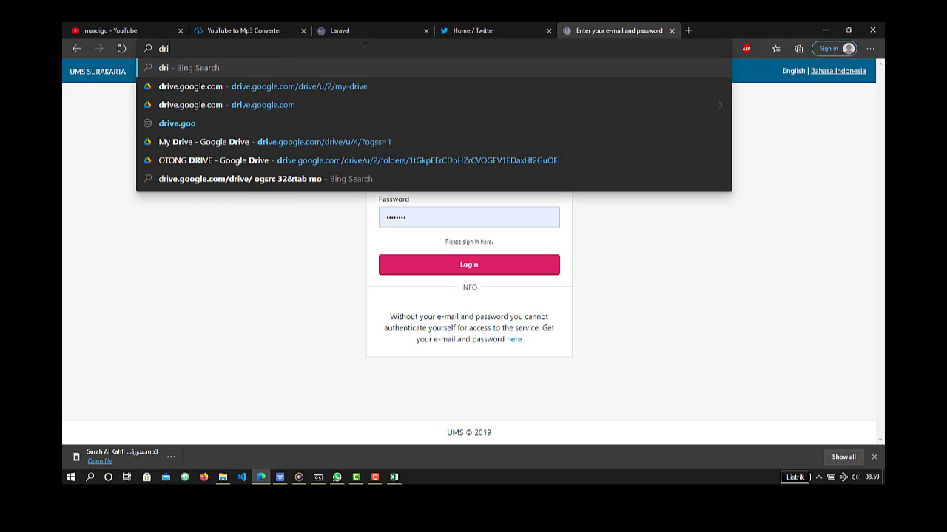
- Load spreadsheet.google.com to start a blank Google Sheets file and decline the recommendation to use Chrome
type("spe")
key("BackSpace")
type("re")
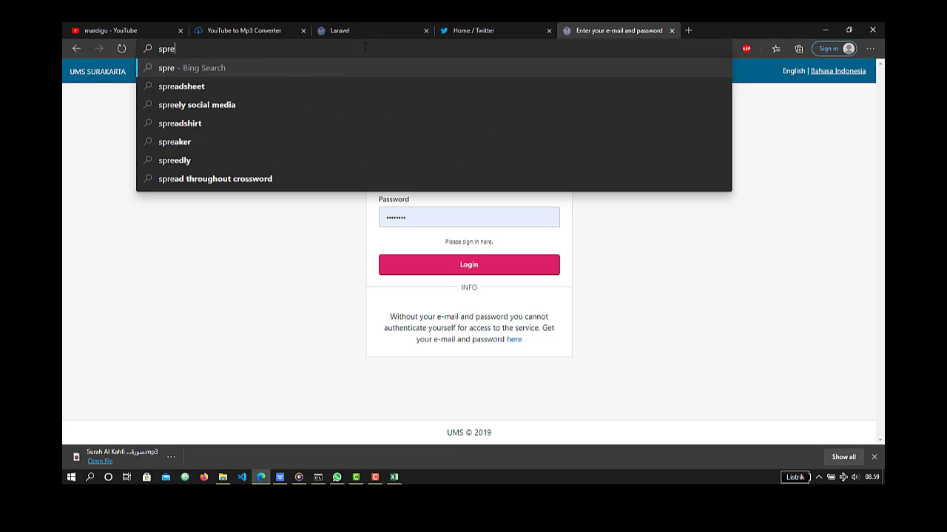
type("adsheet.google")
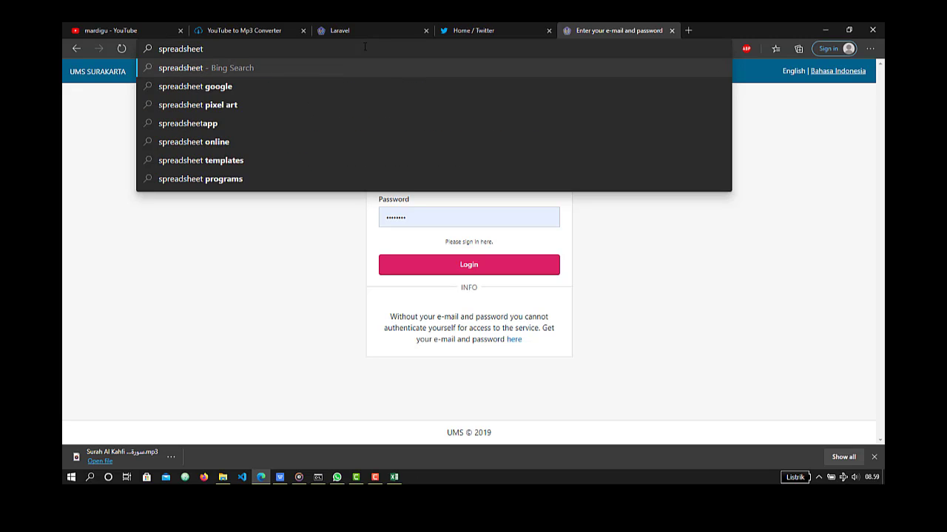
type(".com")
key("Return")
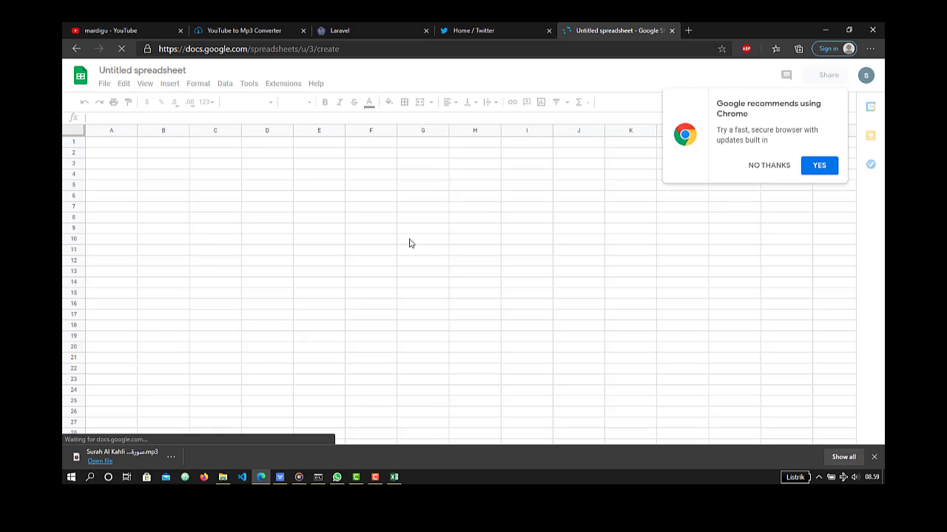
left_click(769, 165)
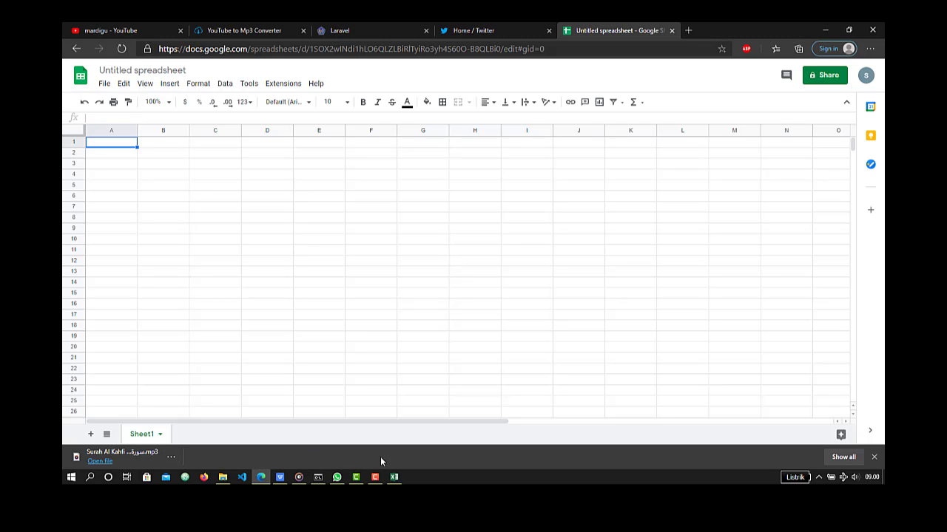
- Switch back to the blank Excel workbook and enter the heading "Nama" in cell A1
left_click(394, 477)
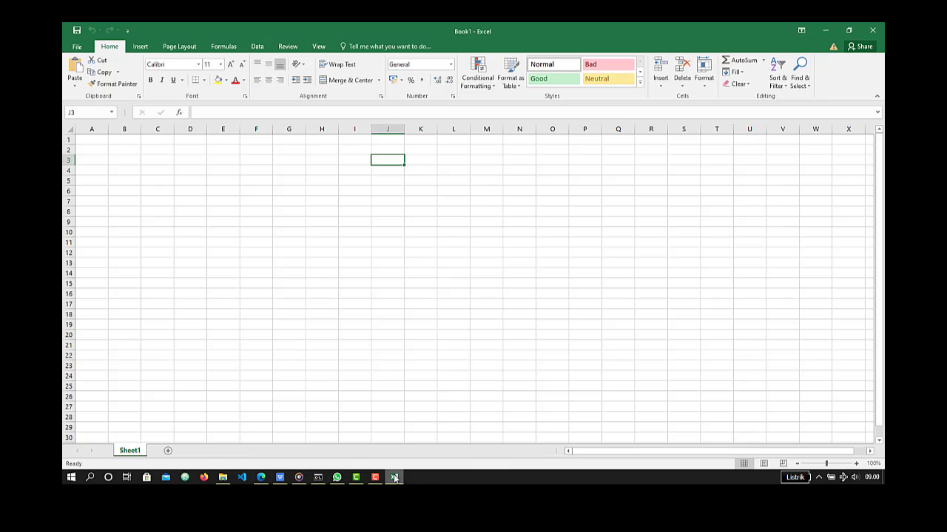
left_click(92, 138)
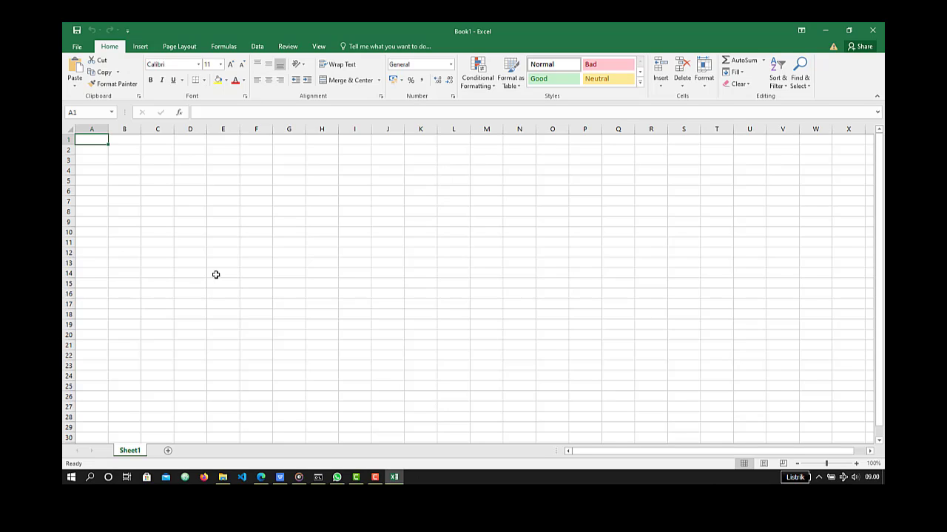
type("Nama")
key("Tab")
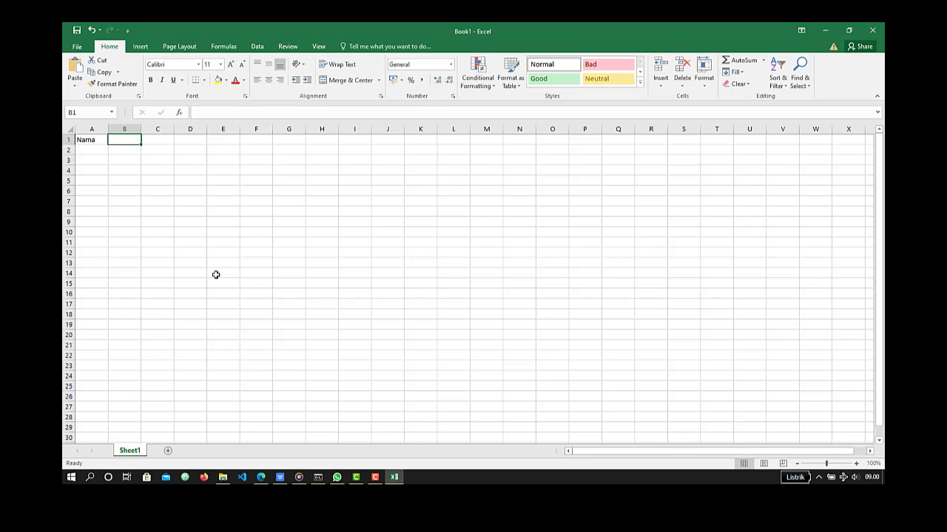
type("Tempat Lahir")
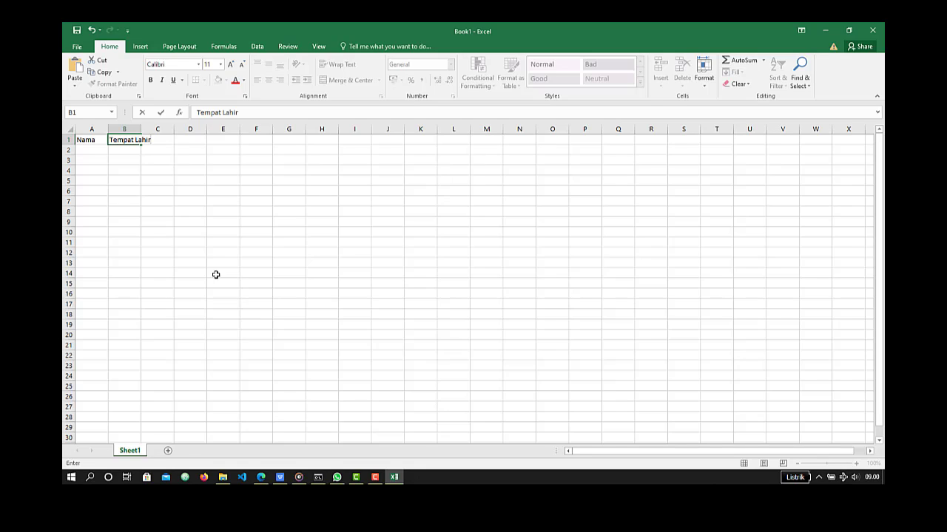
key("shift+Left")
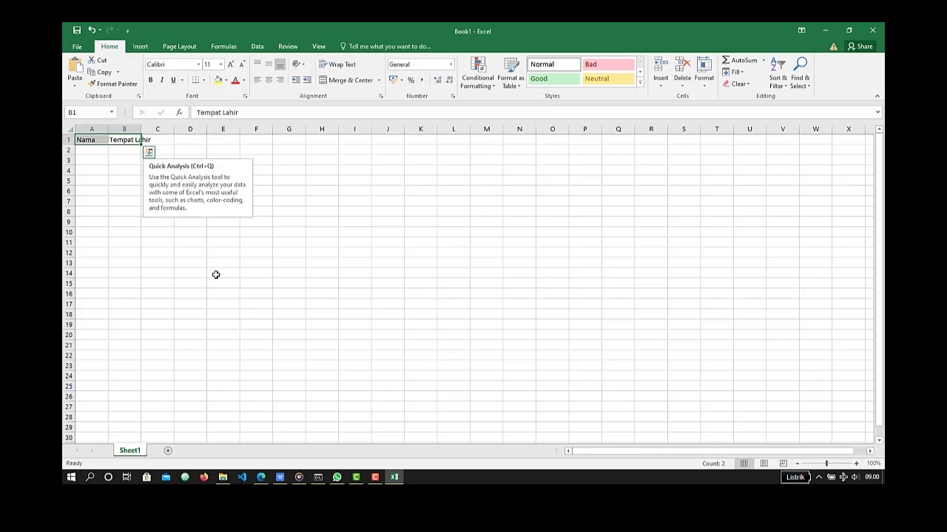
key("Right")
key("Left")
key("Delete")
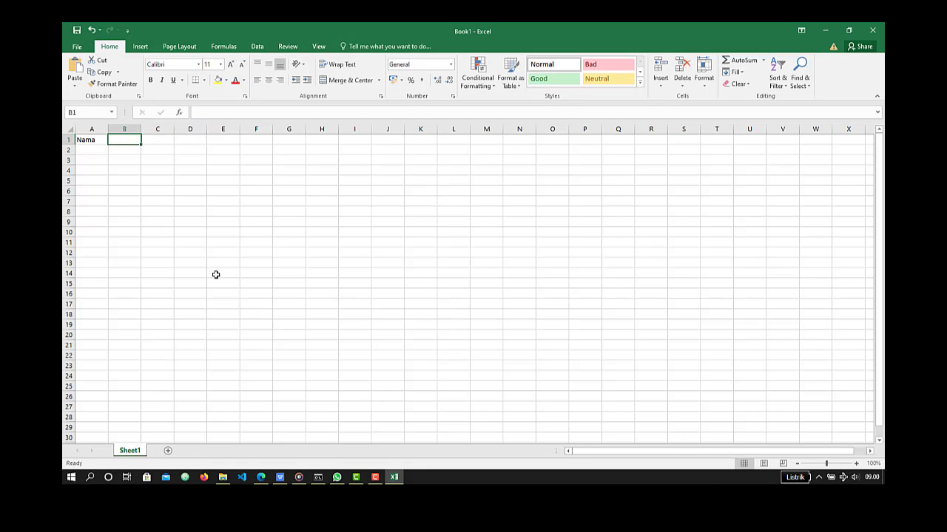
- Enter the heading "NIM" in cell B1
type("NIM")
key("Tab")
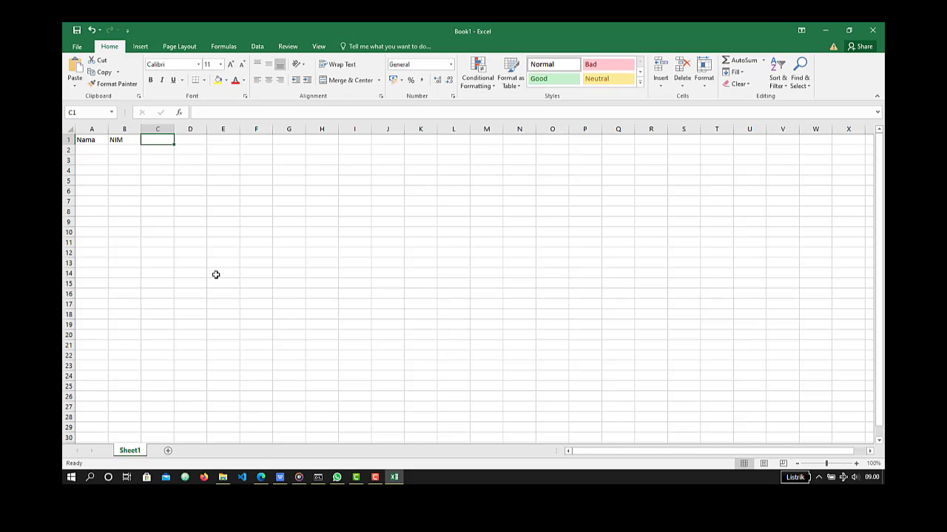
key("BackSpace")
key("Left")
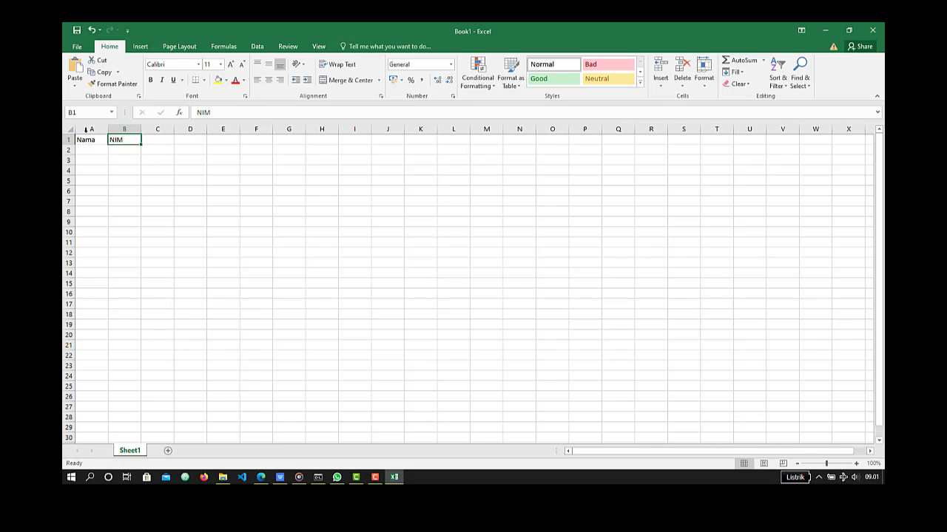
- Highlight the cell range A1:C7 and return the selection to cell A1 alone
left_click(94, 138)
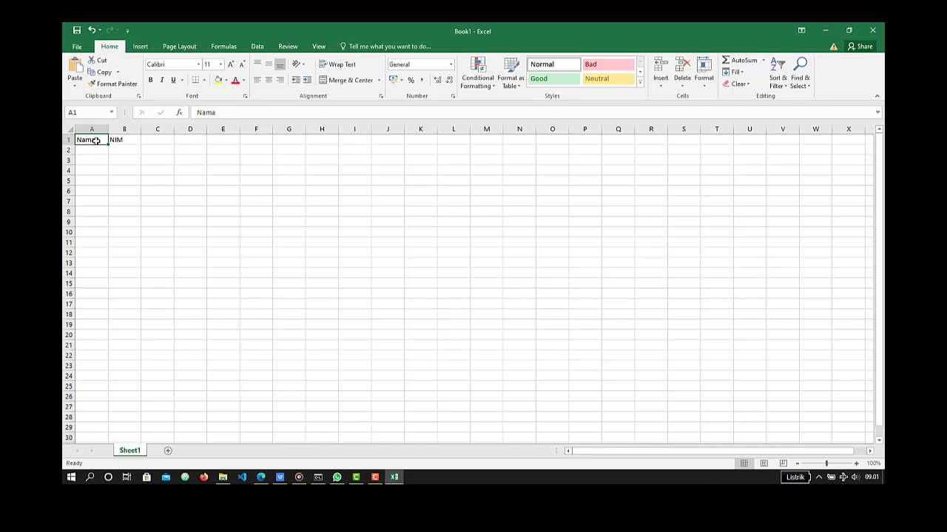
left_click_drag(96, 140, 144, 202)
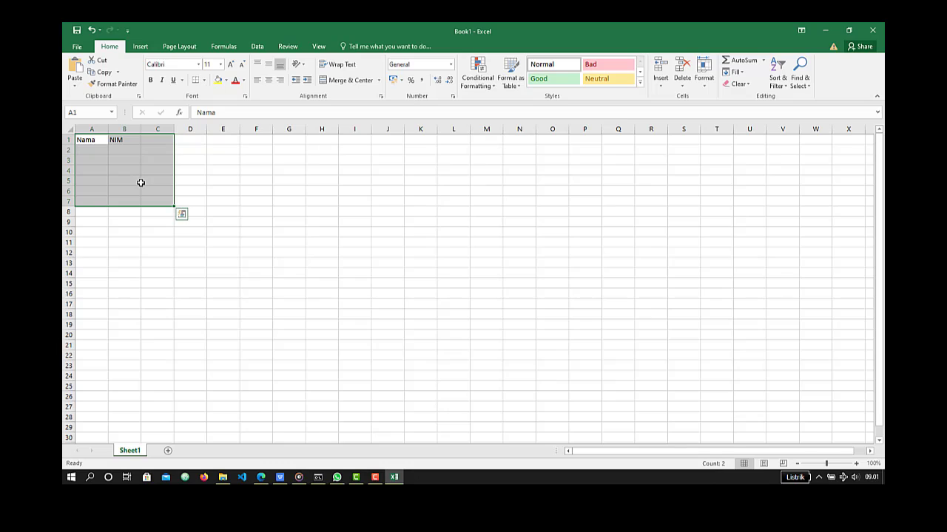
left_click(90, 139)
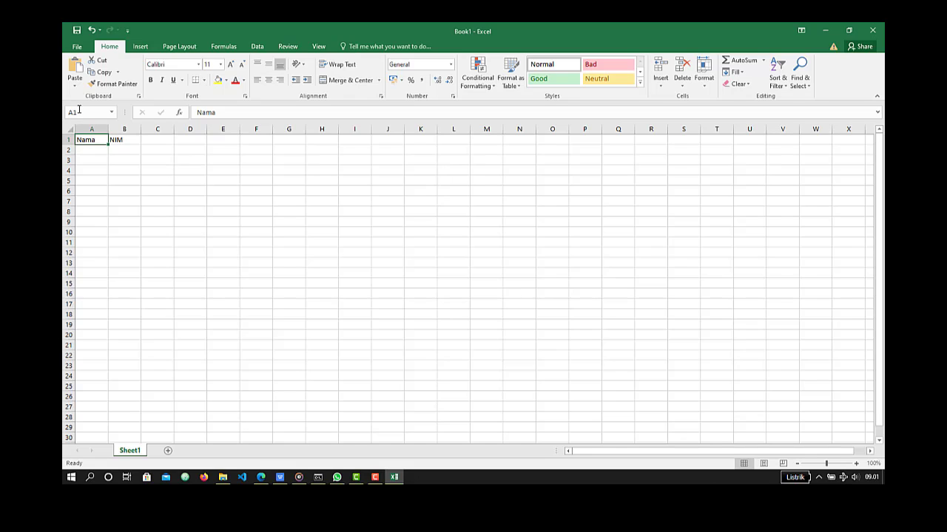
- Examine the cell addresses of A1 and D7 by selecting cell D7 for comparison
left_click(80, 111)
left_click(83, 116)
left_click(194, 204)
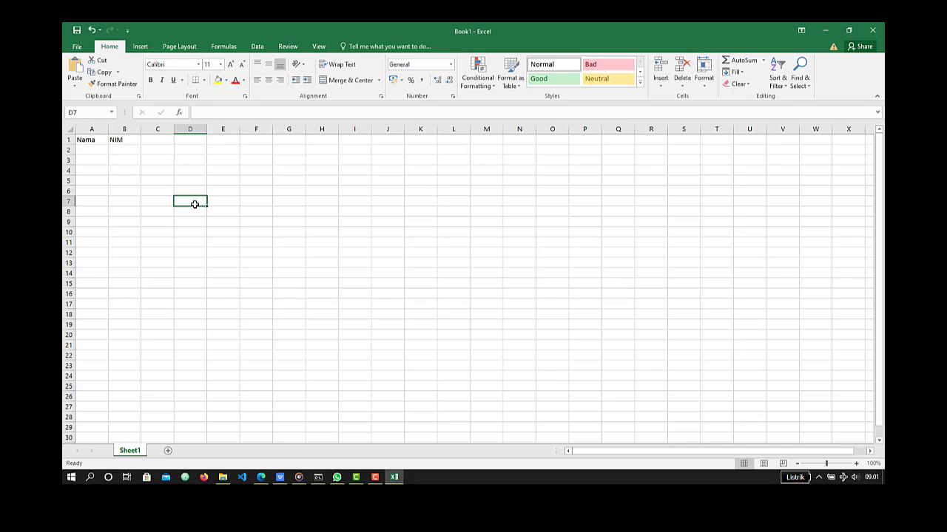
left_click(81, 111)
left_click(90, 116)
- Replace the headings in cells A1 and B1 with "No" and "Nama"
left_click(96, 141)
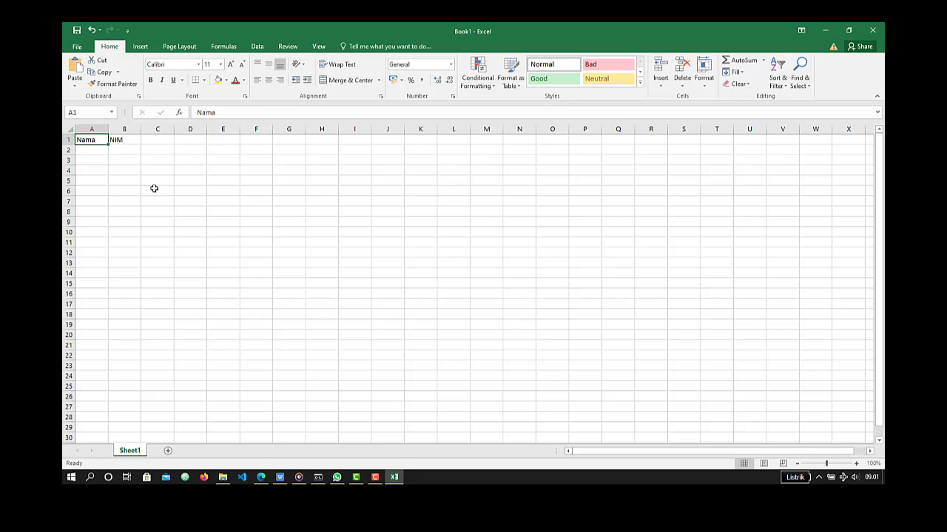
type("No")
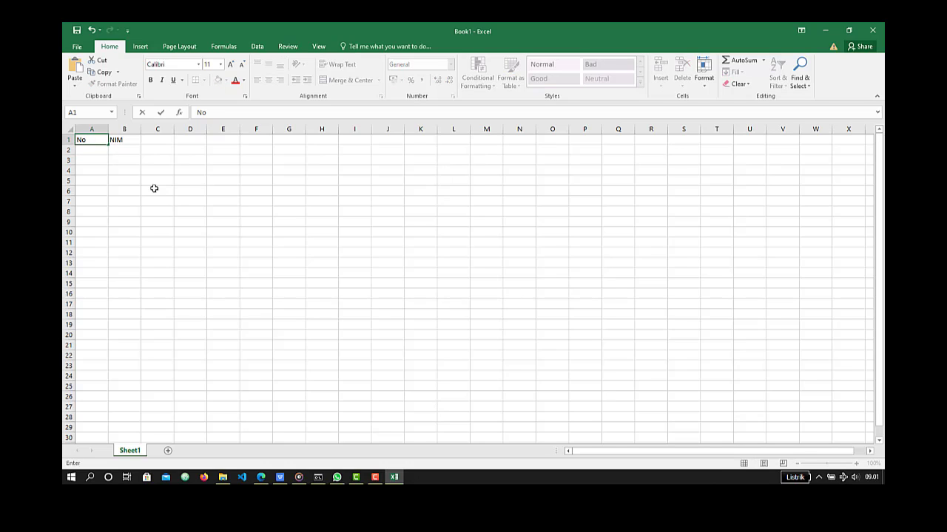
key("Tab")
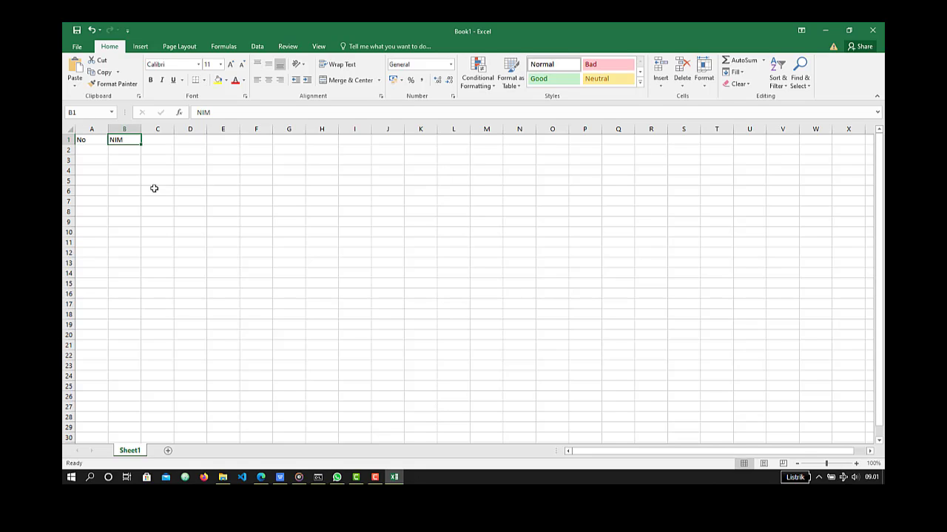
type("Nama")
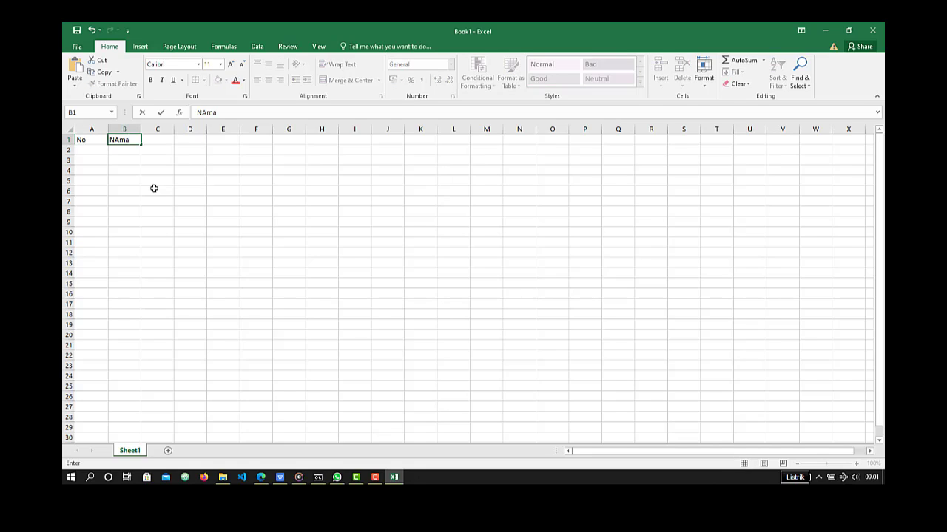
key("BackSpace")
key("BackSpace")
key("BackSpace")
type("ama")
key("Tab")
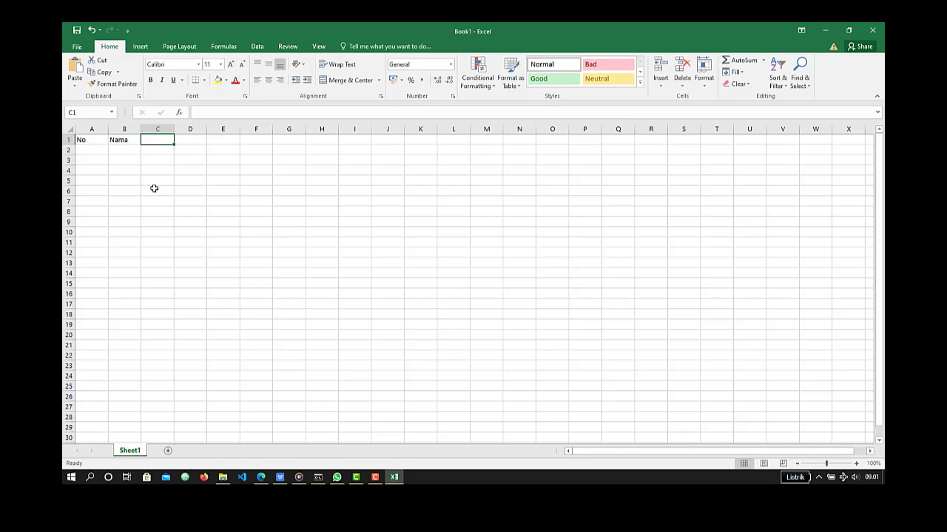
- Enter the headings "NIM" in cell C1 and "Tempat Lahir" in cell D1
type("NIM")
key("Tab")
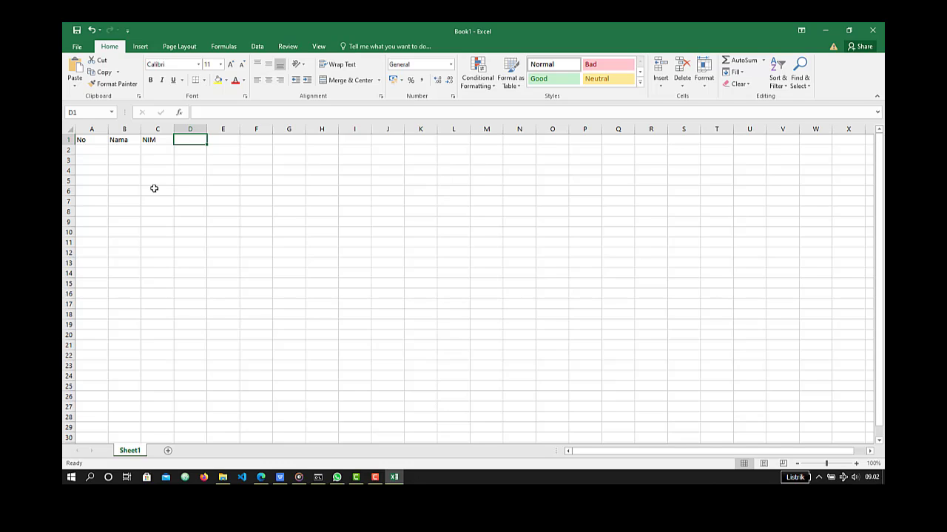
type("Tempat")
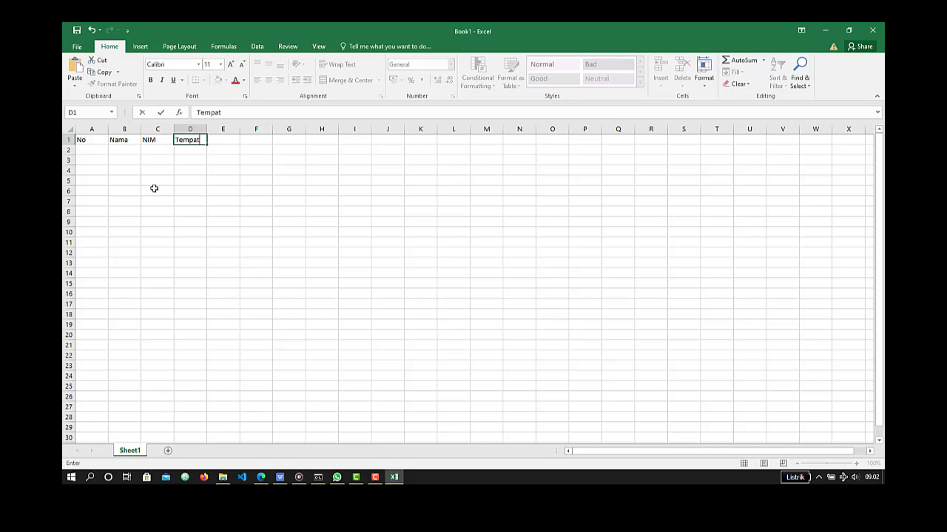
type(" Lahir")
key("Tab")
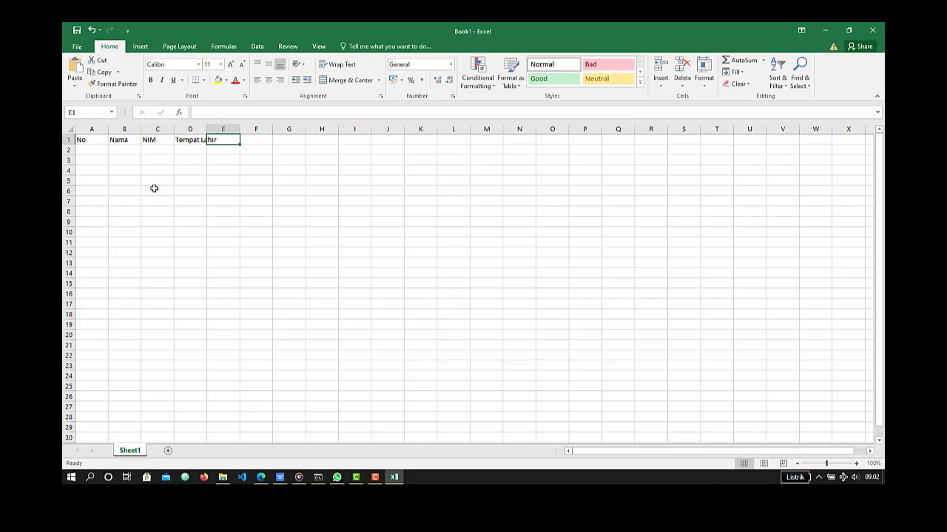
- Enter the heading "Tanggal Lahir" in cell E1 and auto-fit columns D and E to their headings
type("Tanggal Lahir")
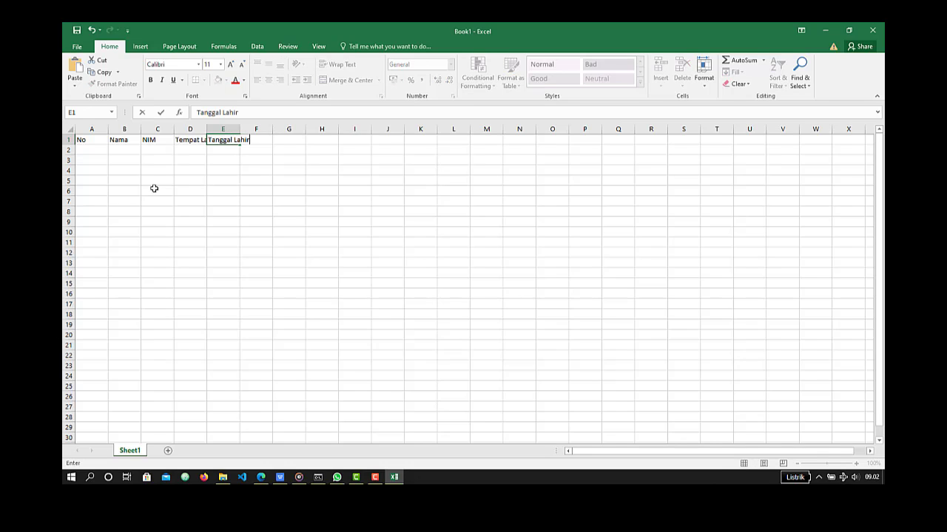
key("Tab")
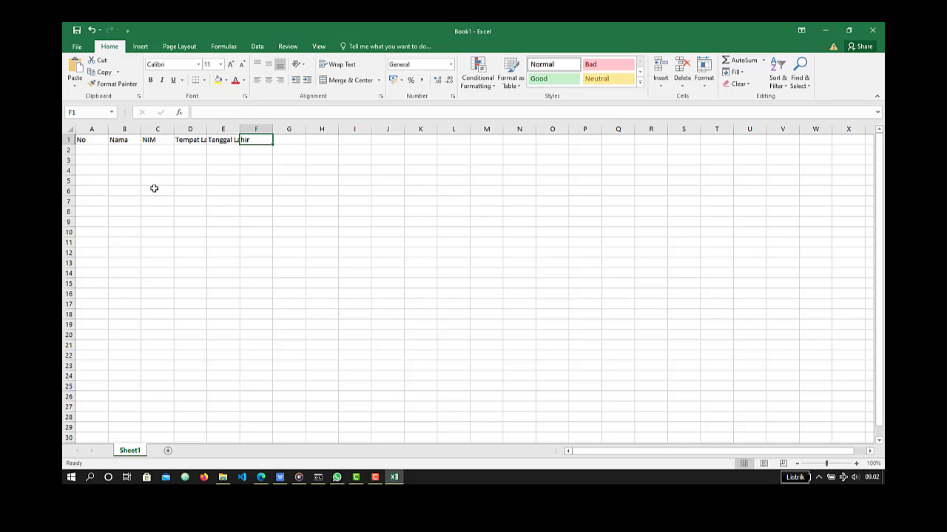
double_click(206, 129)
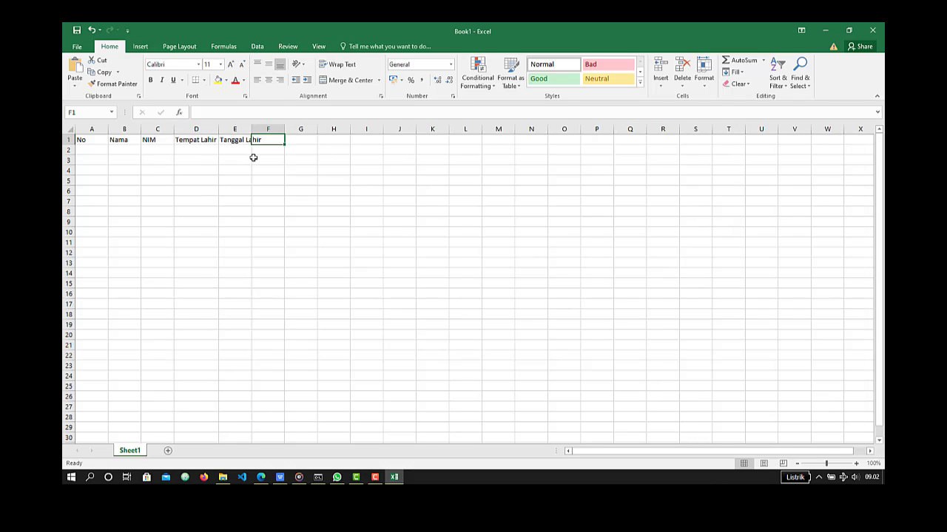
double_click(252, 129)
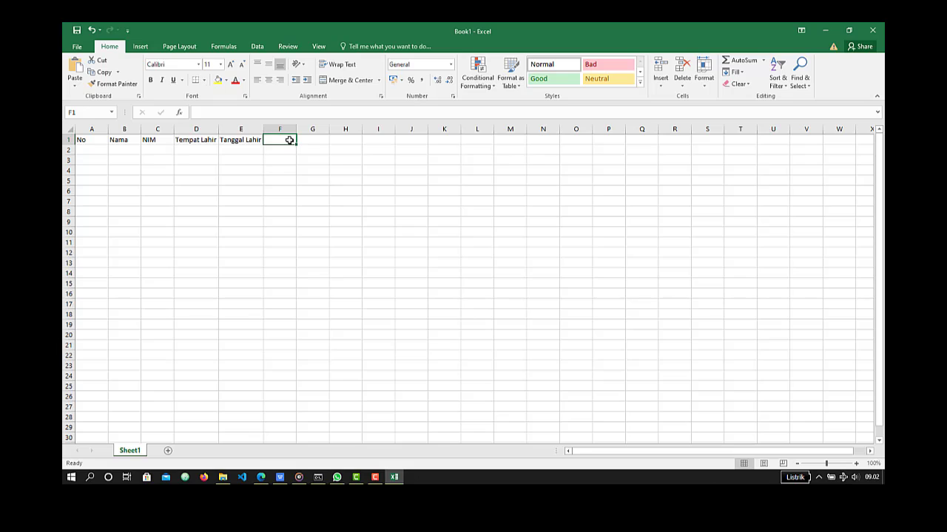
- Enter the heading "Alamat" in cell F1
type("Nomor")
key("BackSpace")
key("BackSpace")
key("BackSpace")
key("BackSpace")
key("BackSpace")
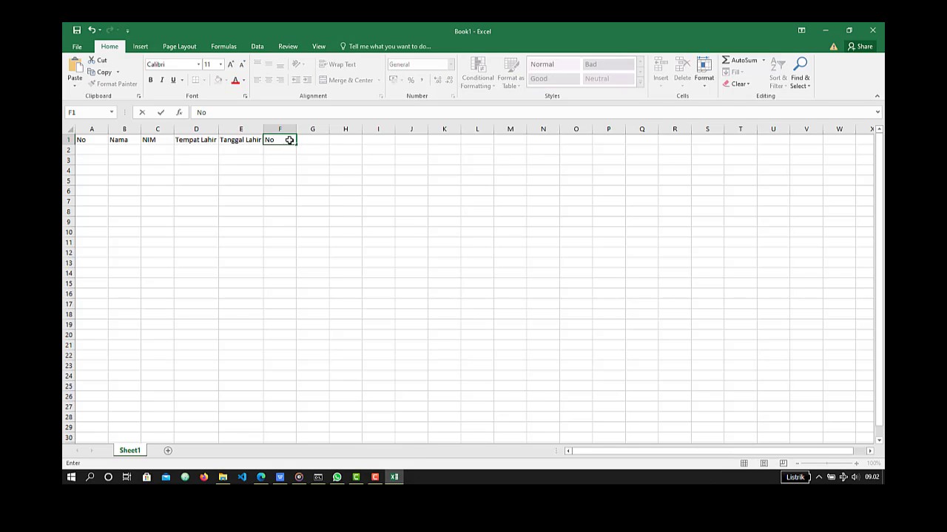
type("Alamat")
key("Tab")
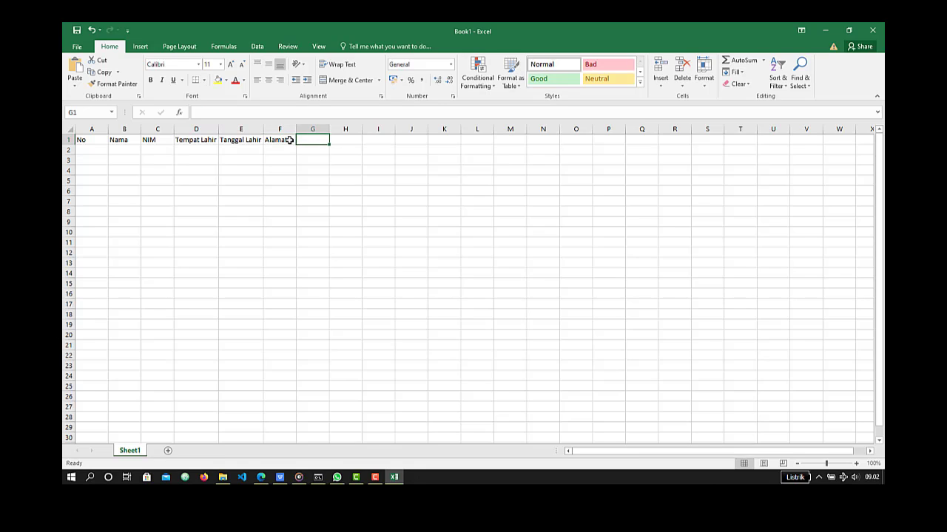
- Enter the heading "Nomor Telepon" in cell G1 and auto-fit column G to its text
type("Nomor Telepon")
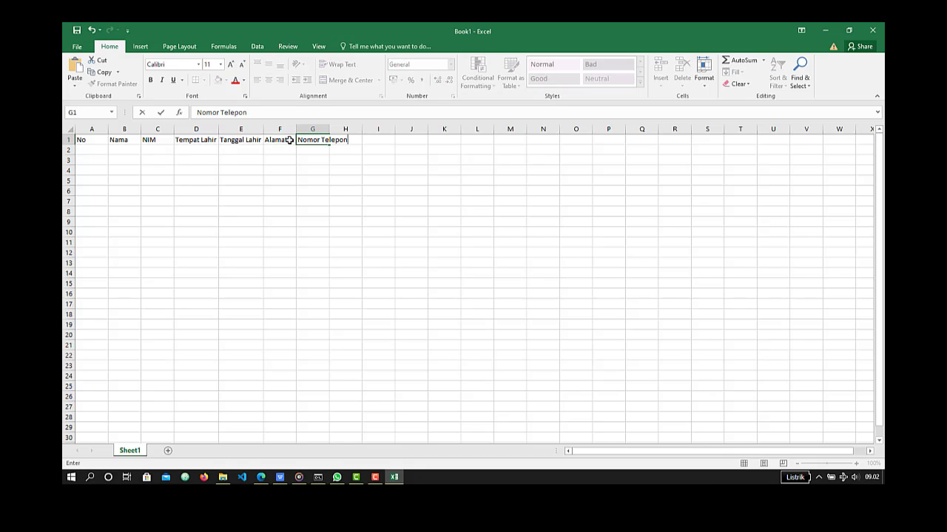
key("Return")
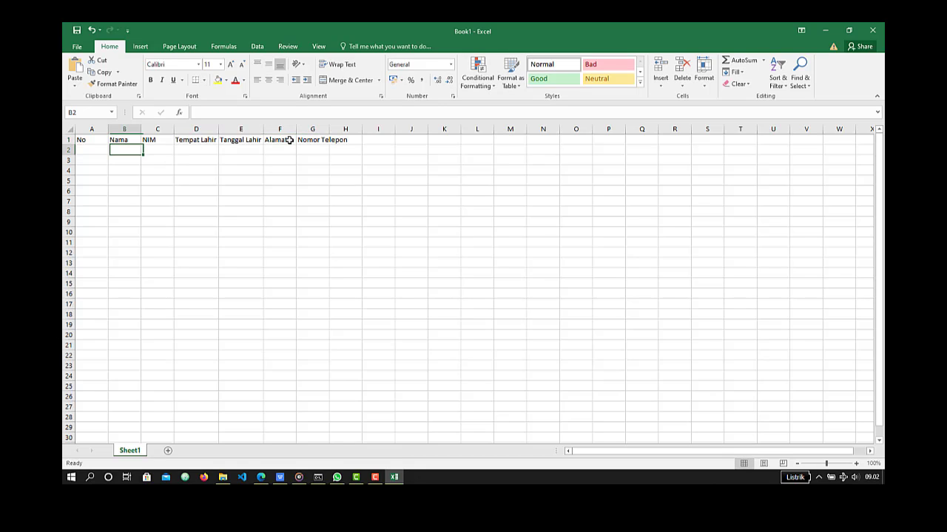
double_click(329, 129)
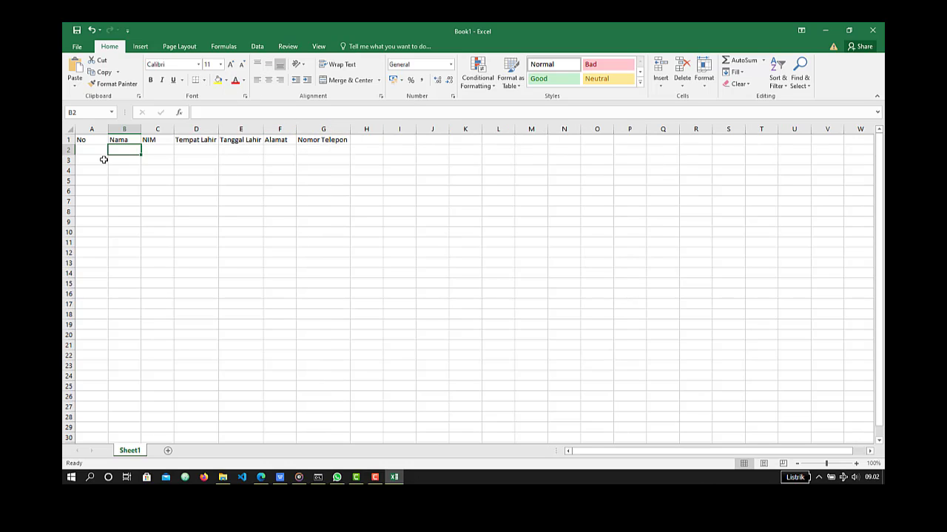
- Enter the number 1 in cell A2 below the No heading and reselect that cell
left_click(84, 148)
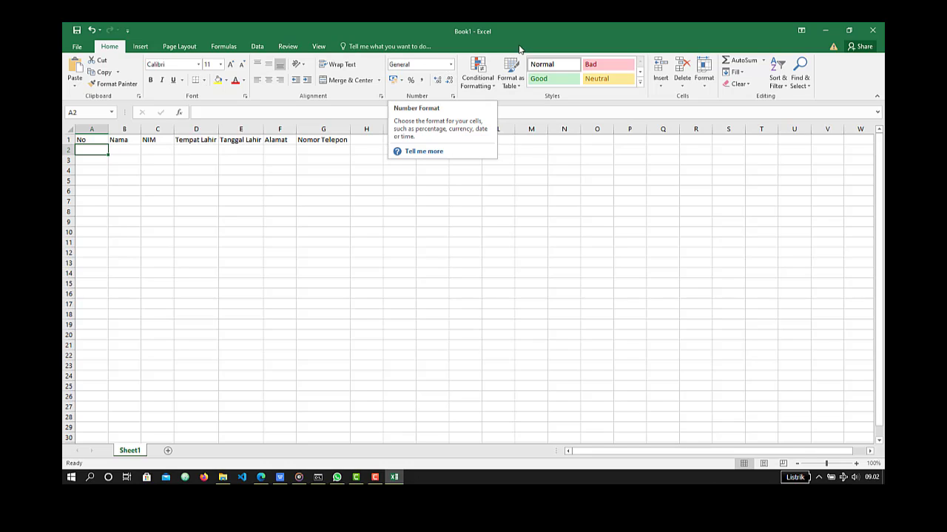
type("1")
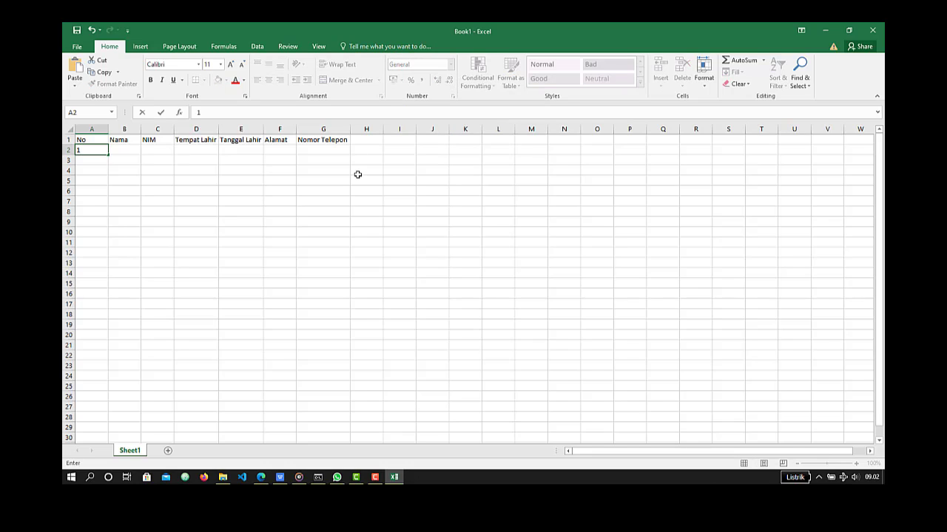
key("Return")
key("Up")
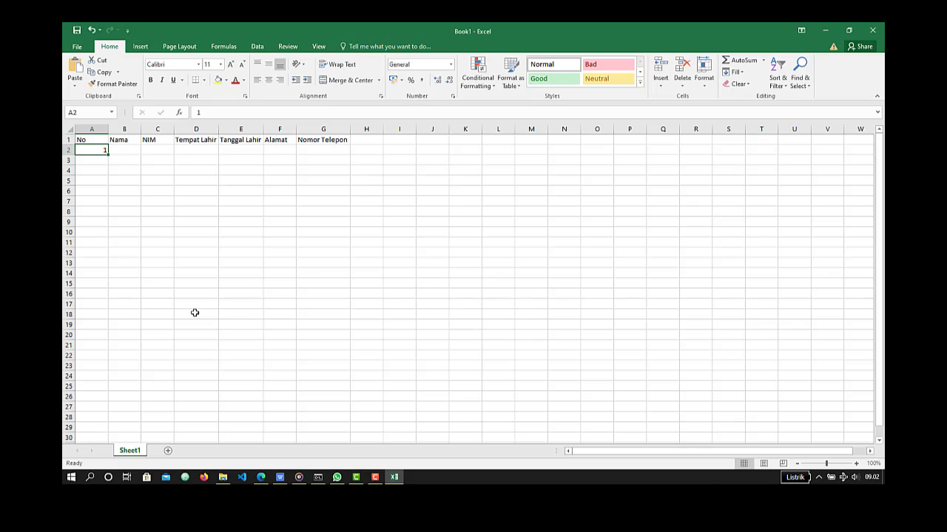
left_click(236, 146)
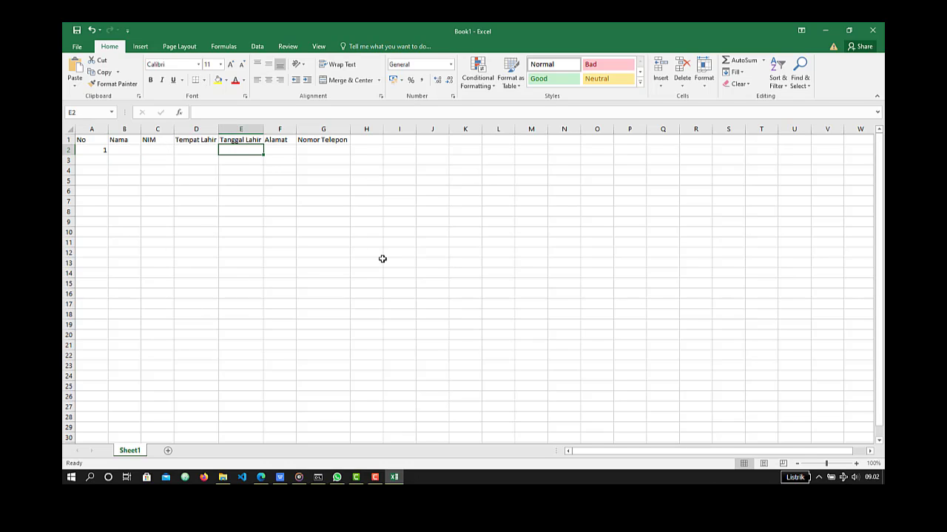
type("23 Jun")
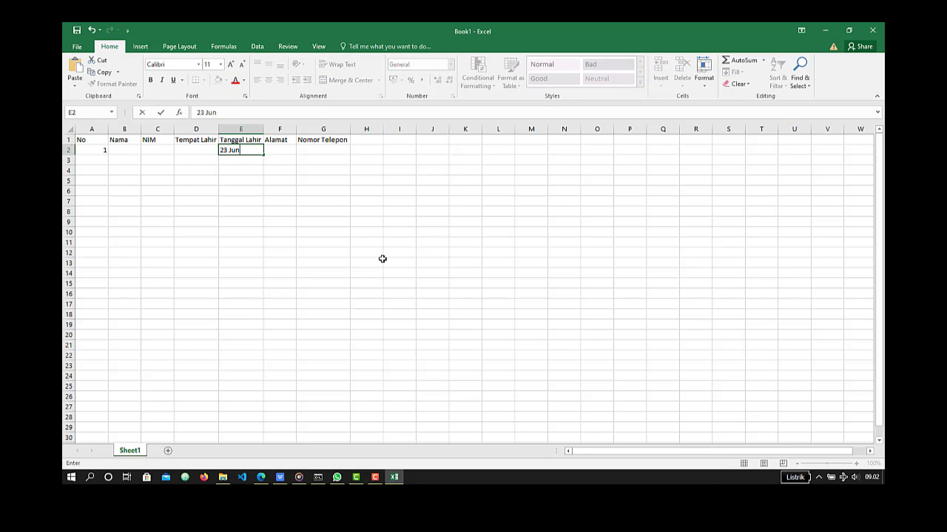
type("e")
key("BackSpace")
key("BackSpace")
key("BackSpace")
key("BackSpace")
key("BackSpace")
key("BackSpace")
key("BackSpace")
key("Escape")
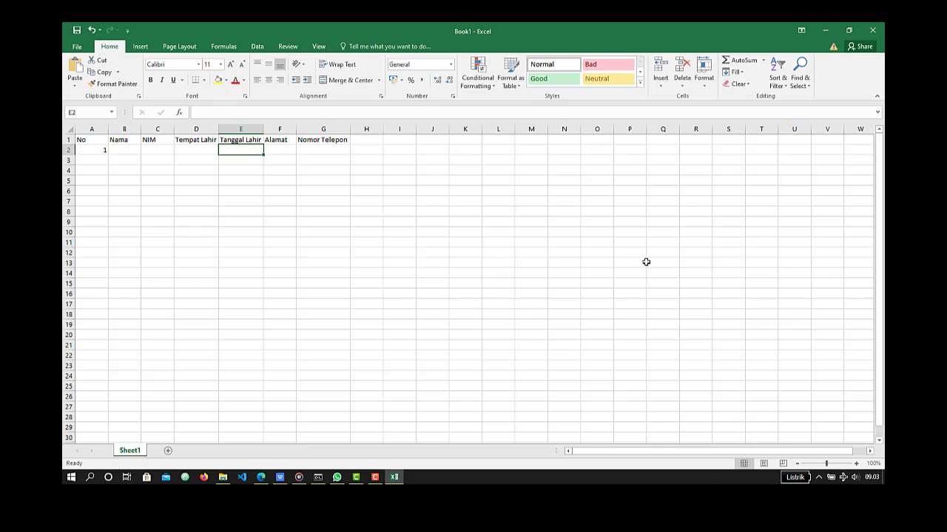
- Enter a sample date of birth in cell E2 using the English month name, and reselect the cell
type("24 June")
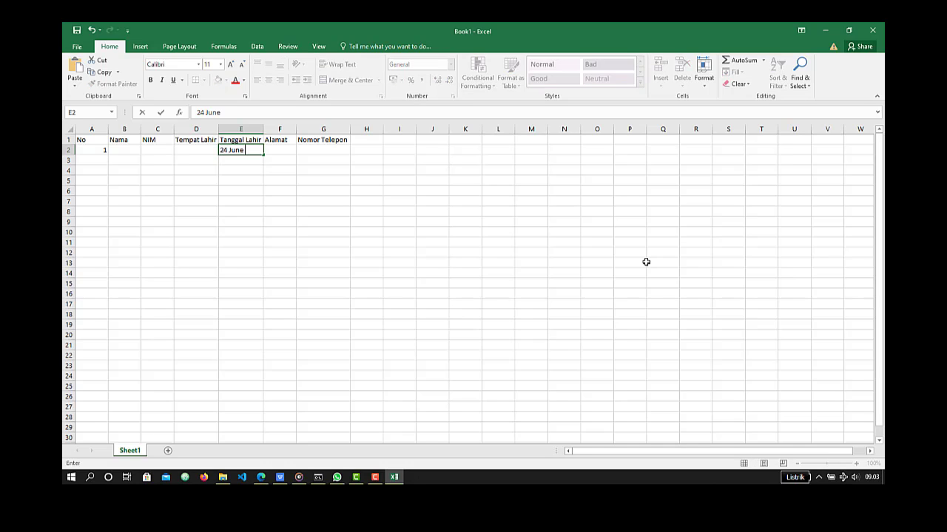
type(" 2004")
key("Return")
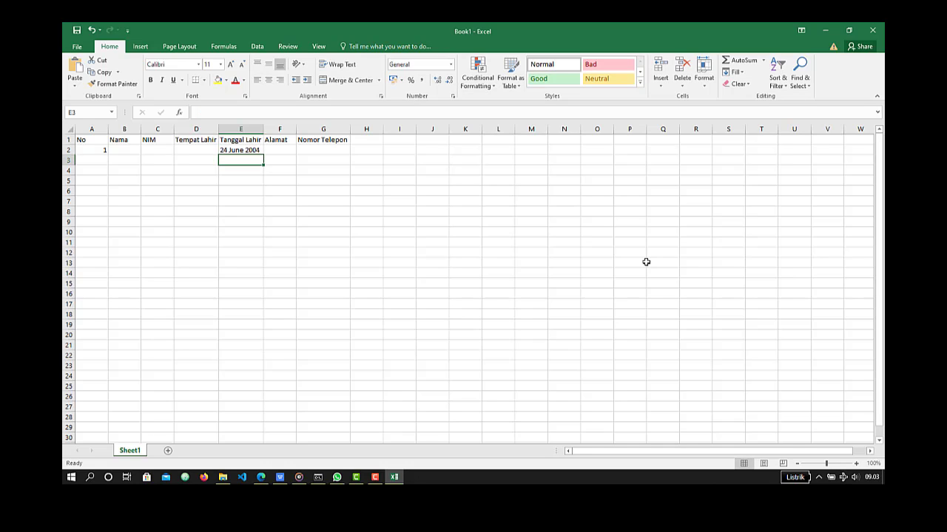
key("Up")
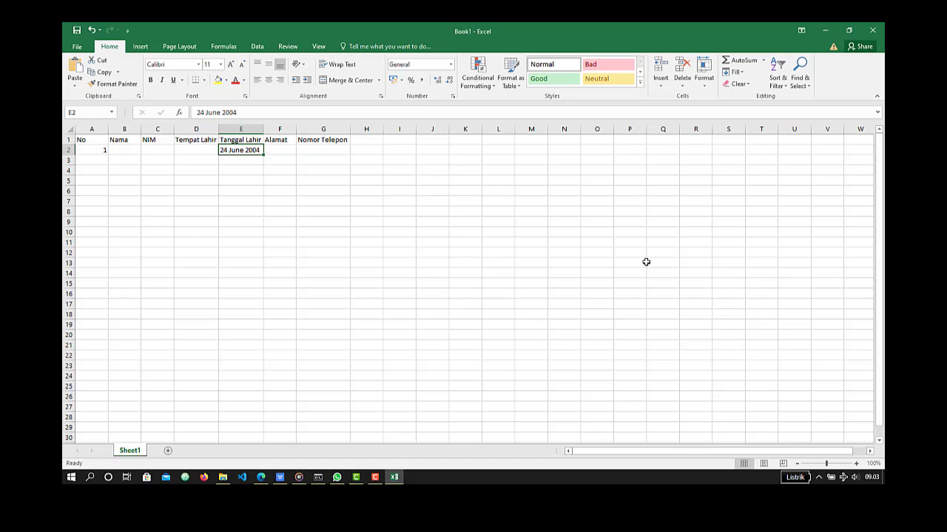
- Replace the entry in E2 with a date of birth using the Indonesian month name, and inspect the cell's stored value
key("BackSpace")
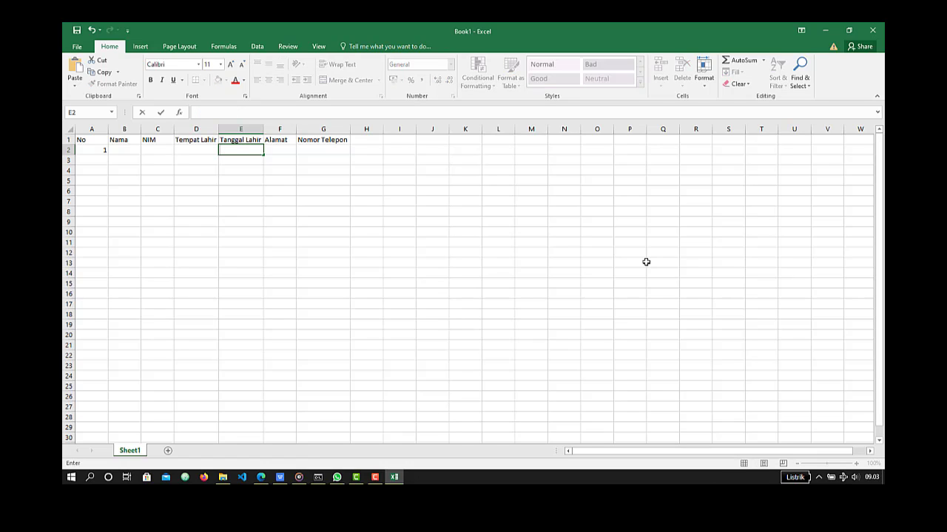
type("24 Juni 2004")
key("Return")
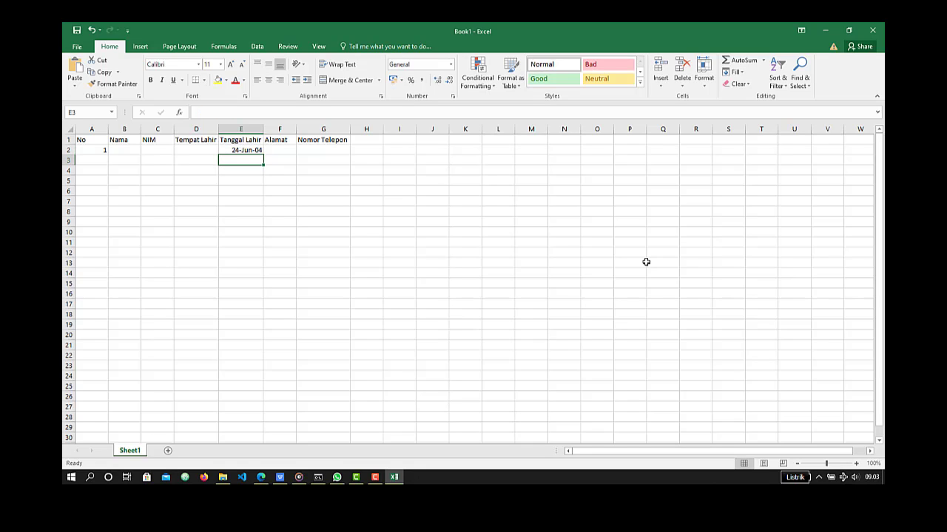
left_click(253, 150)
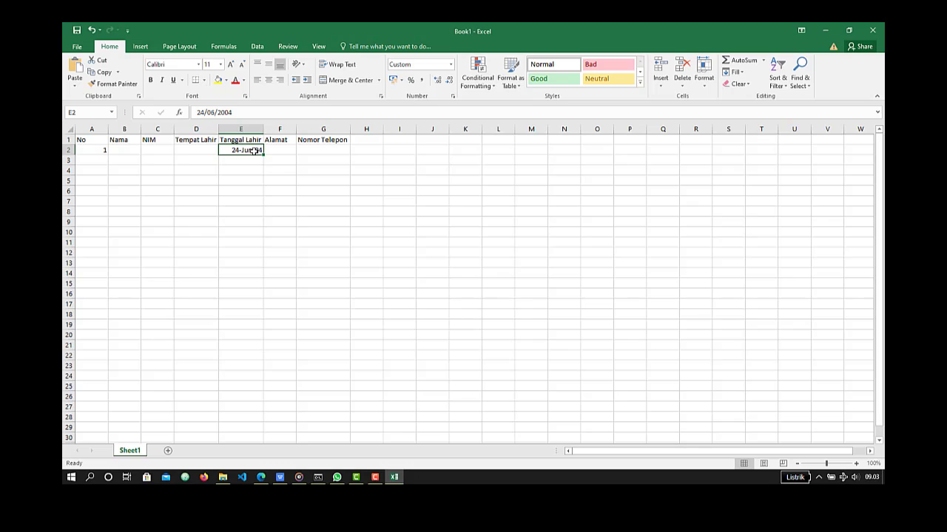
left_click(239, 112)
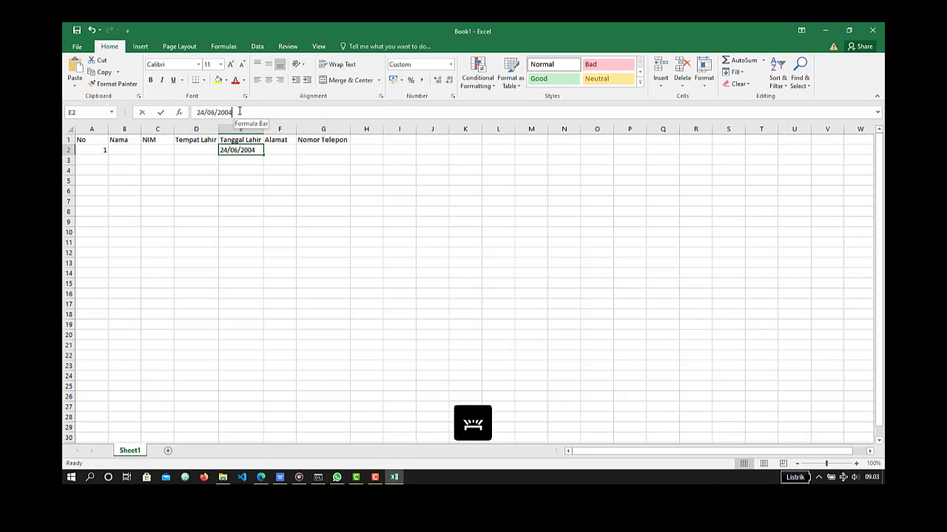
- Enter a second sample date of birth in cell E3 with the English month name, and select cell E4
left_click(240, 163)
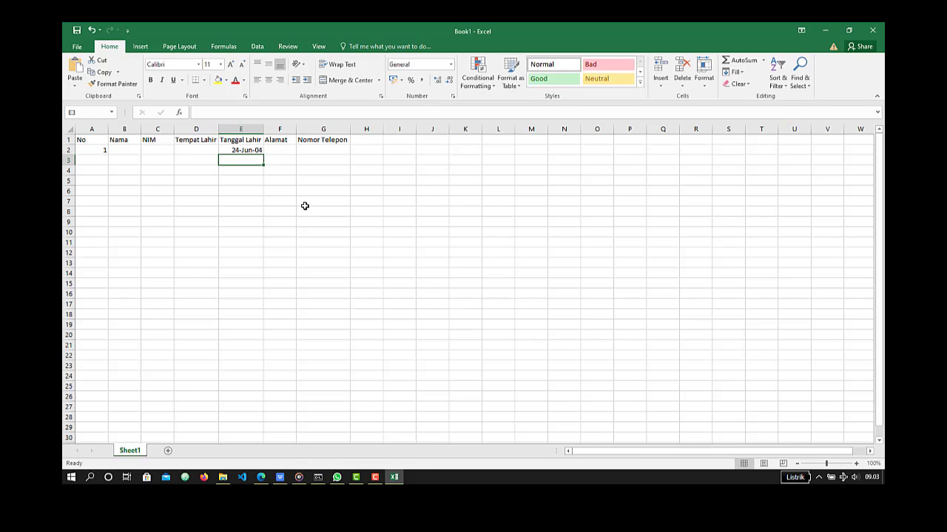
type("23")
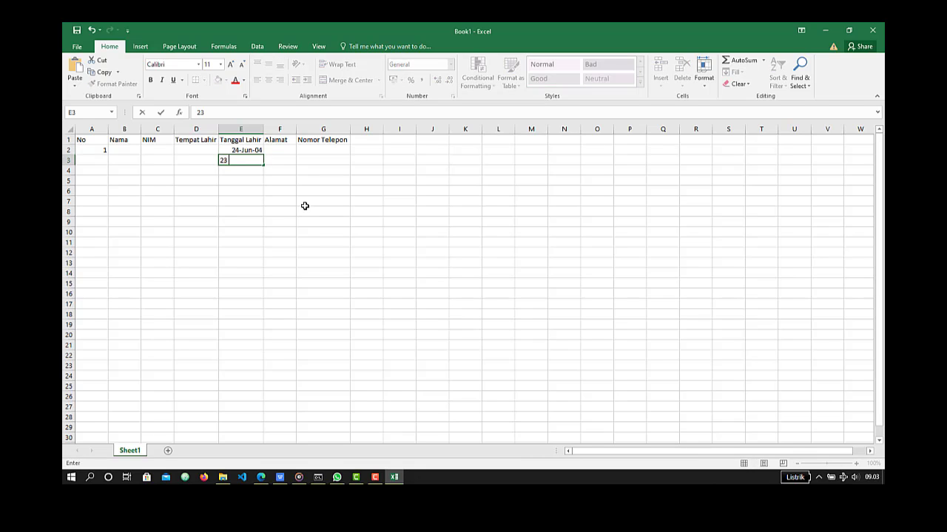
type(" March 2003")
key("Return")
key("Up")
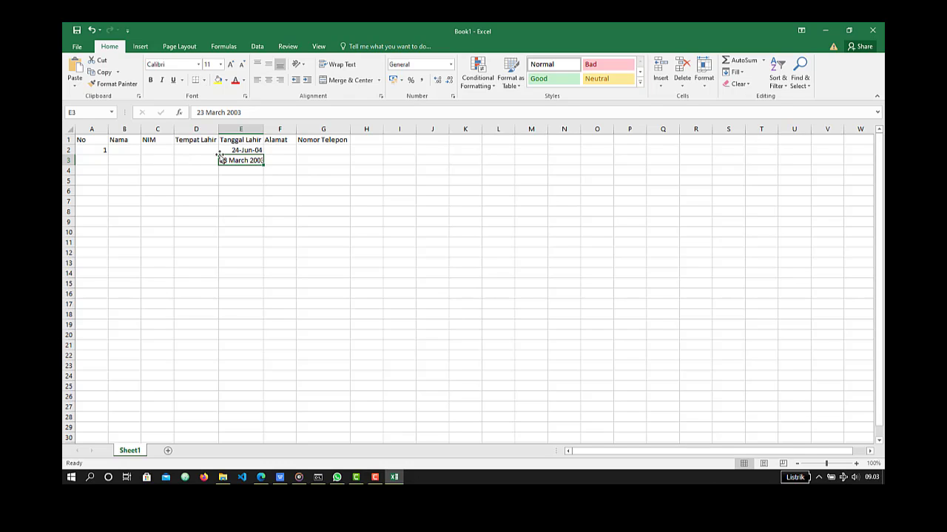
left_click(243, 170)
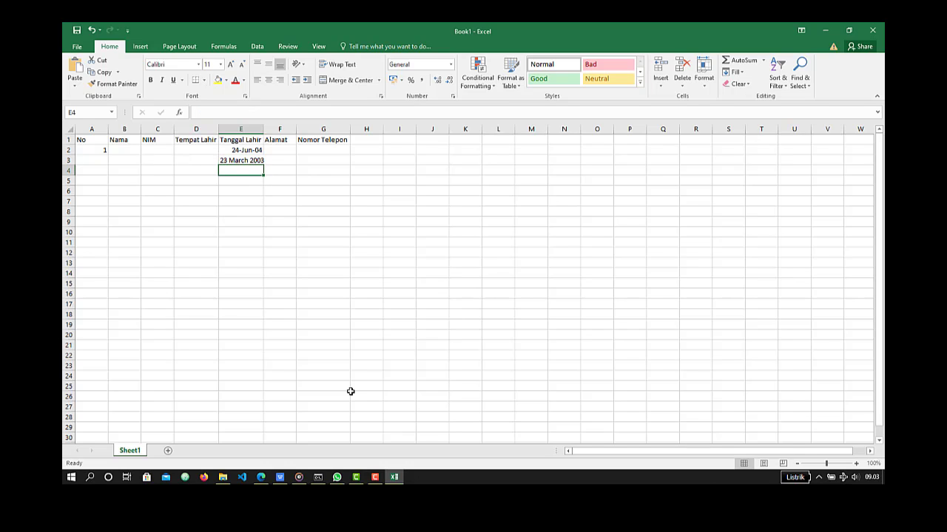
- Enter a third sample date of birth in cell E4 using the Indonesian month name, and reselect the cell
type("14")
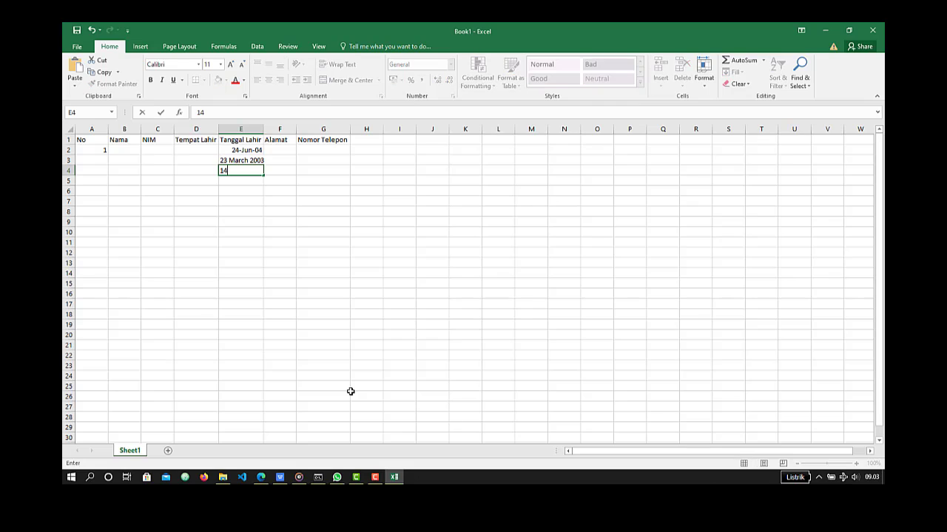
type(" Maret2005")
key("Return")
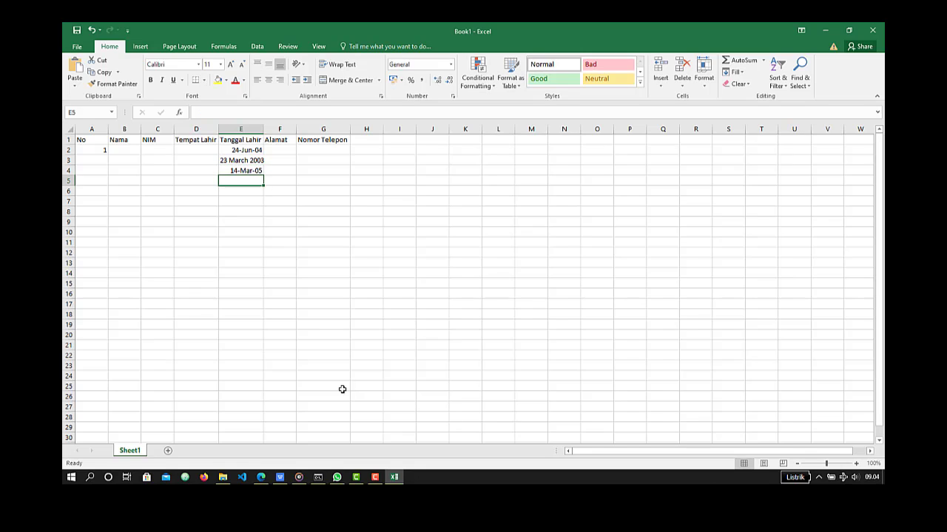
left_click(237, 171)
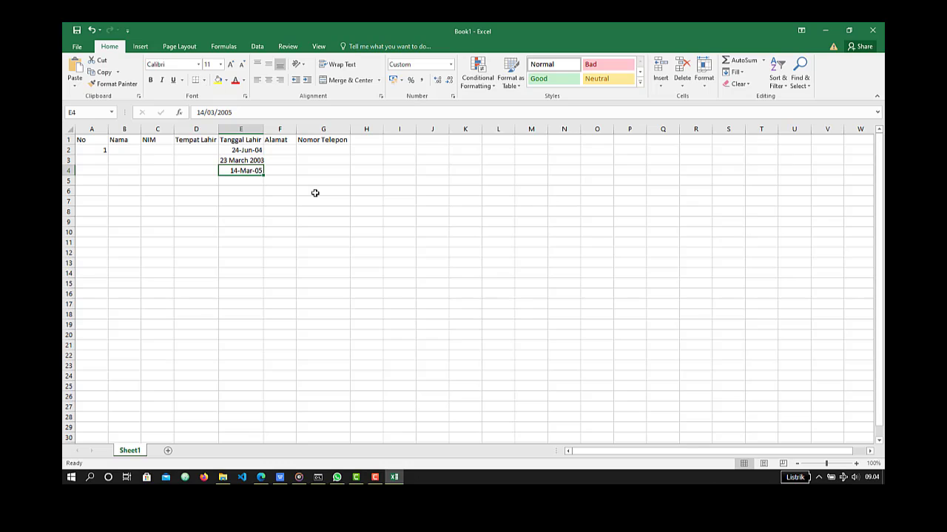
- Clear the three sample dates from cells E2 to E4
key("shift+Up")
key("shift+Up")
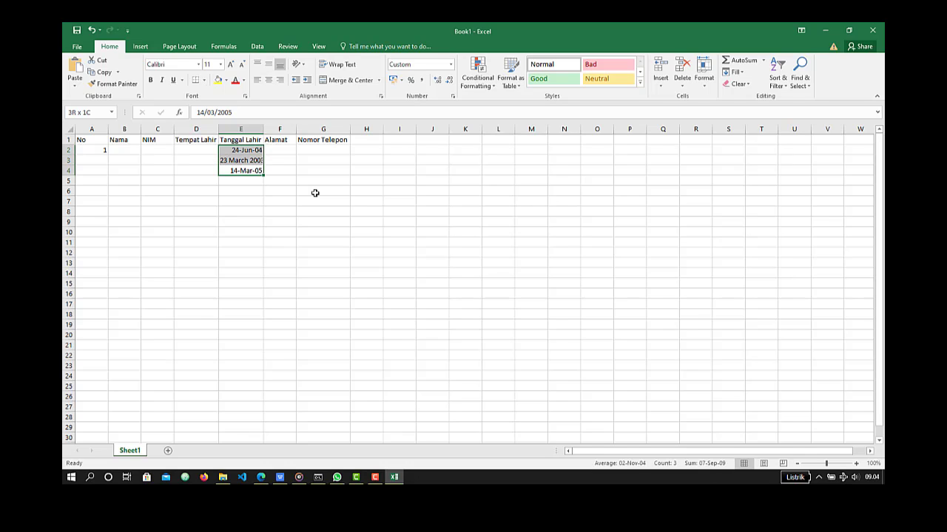
key("Delete")
- Enter the first student's name in cell B2 under the Nama heading
key("Left")
key("Left")
key("Left")
key("Left")
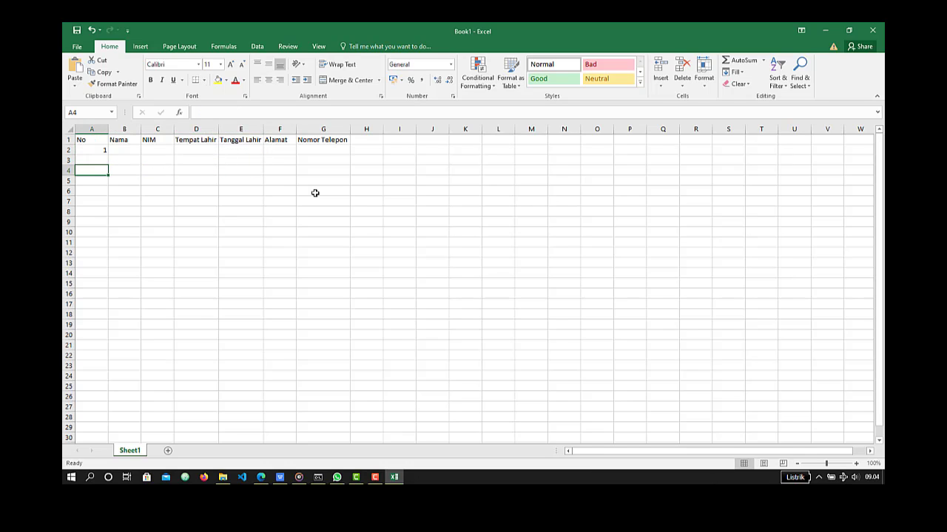
key("Up")
key("Up")
key("Right")
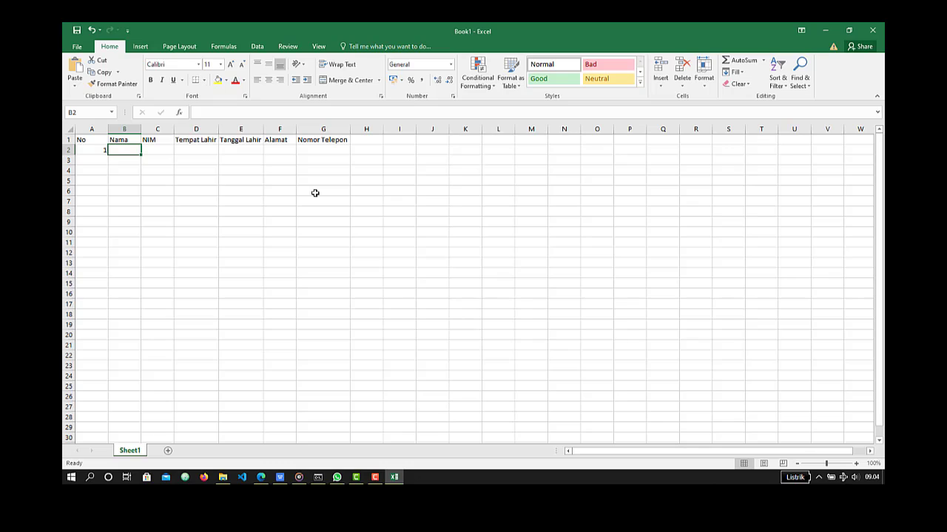
type("Supardi")
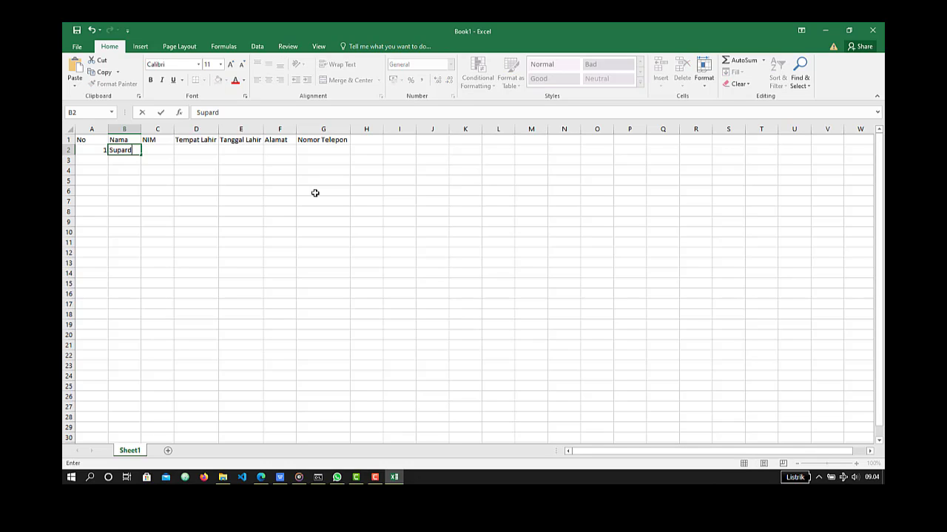
key("Tab")
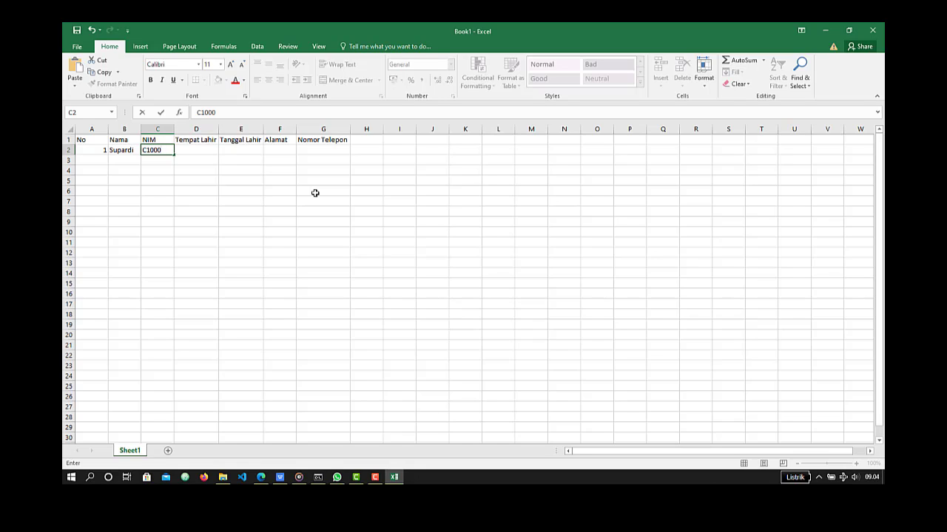
- Enter the student's ID number in cell C2 and autofit the NIM column to its contents
key("Tab")
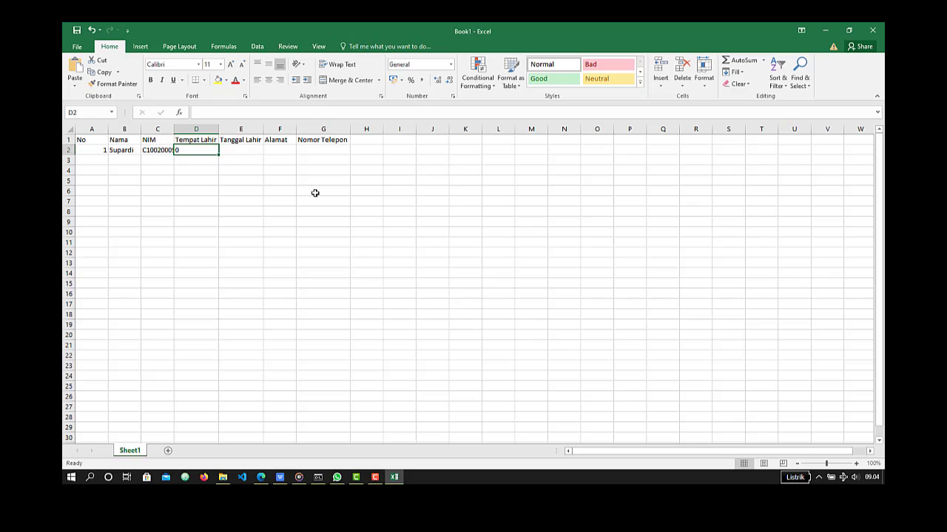
double_click(174, 129)
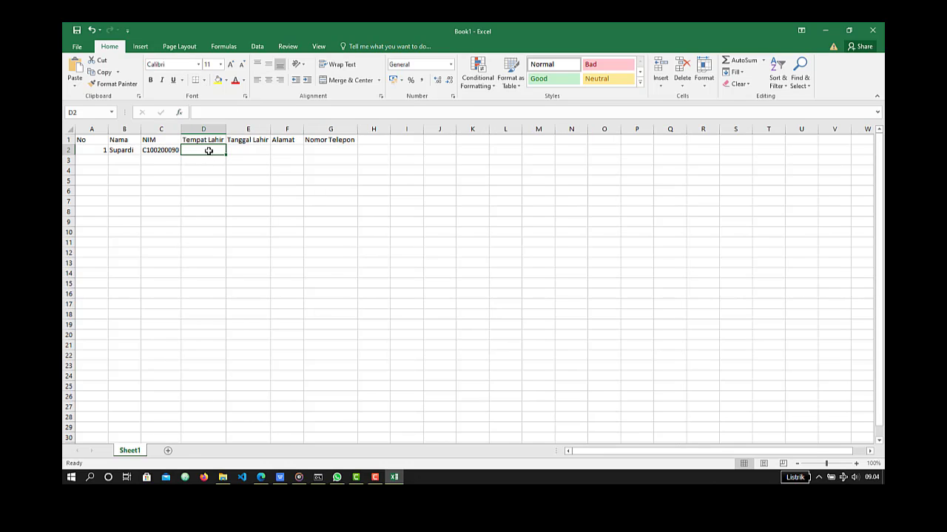
- Enter Bojonegoro in cell D2 as the student's place of birth
type("Bojo")
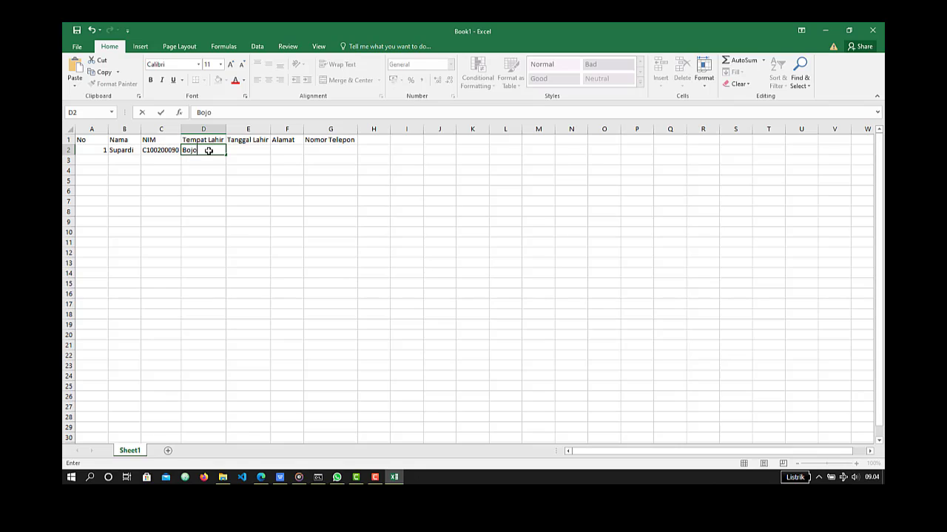
type("negoro")
key("Tab")
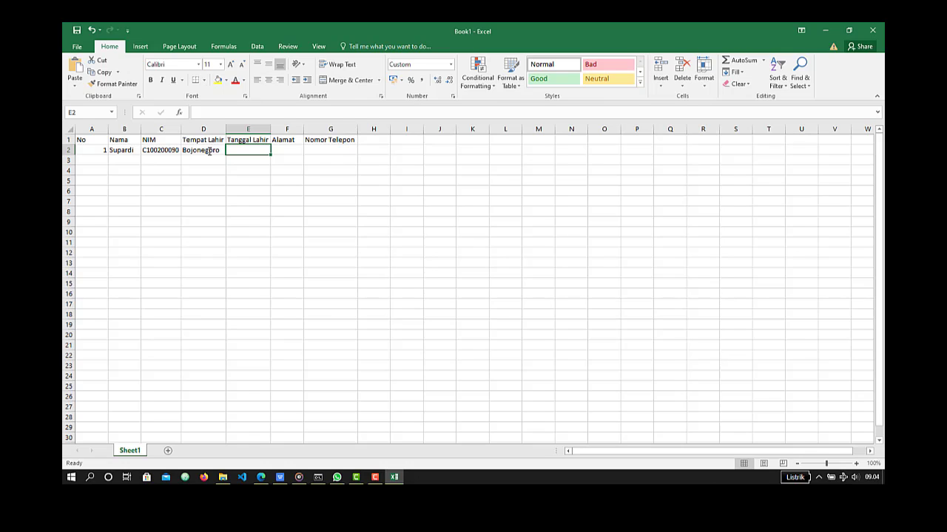
- Enter the student's date of birth in cell E2, using the Indonesian month name
type("34")
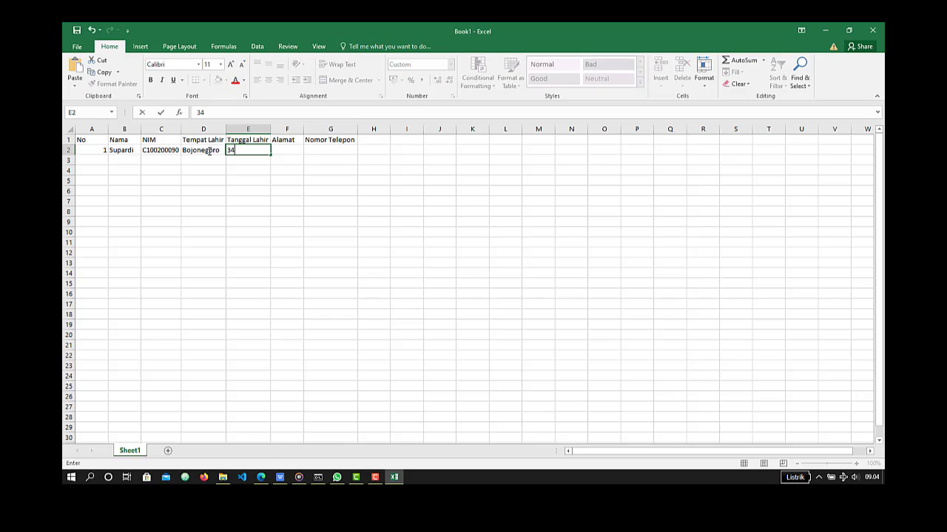
key("BackSpace")
key("BackSpace")
type("10 Januar")
type("i 20")
type("06")
key("Tab")
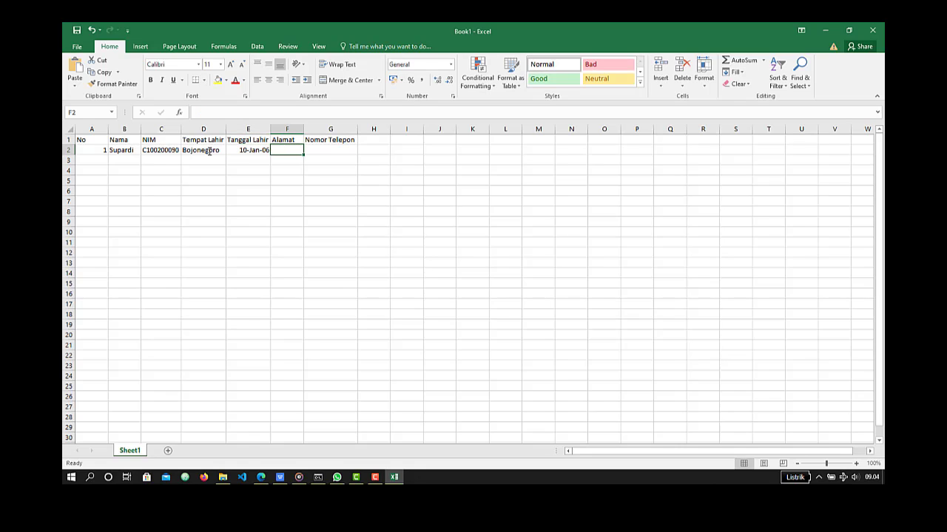
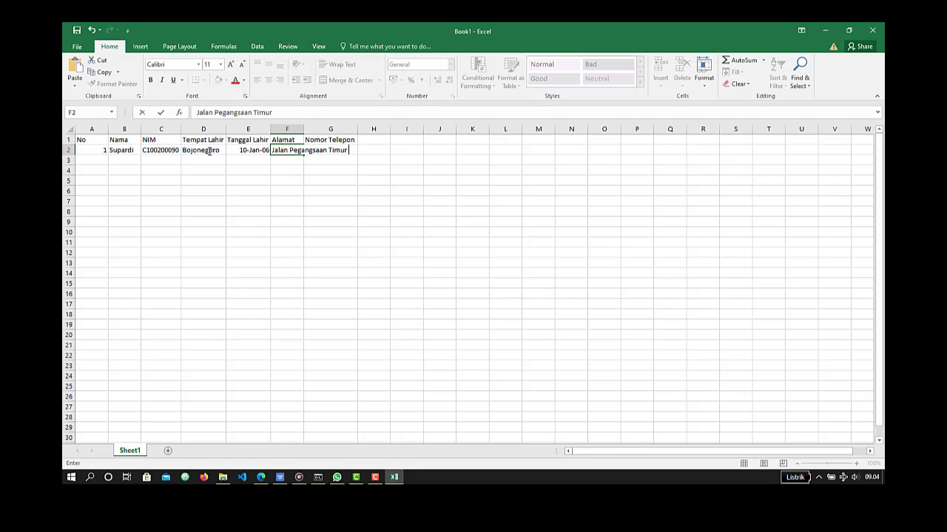
- Enter the student's street address, including house number and city, in cell F2 under Alamat
key("Tab")
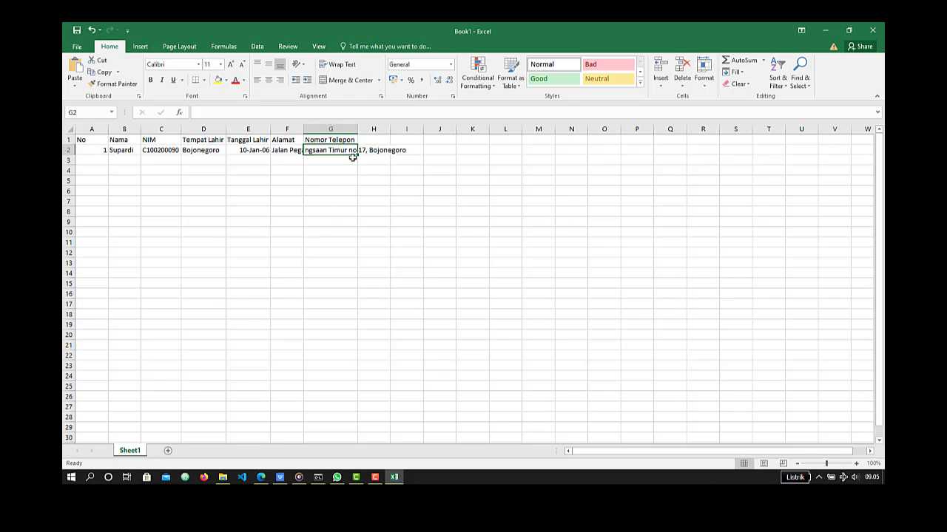
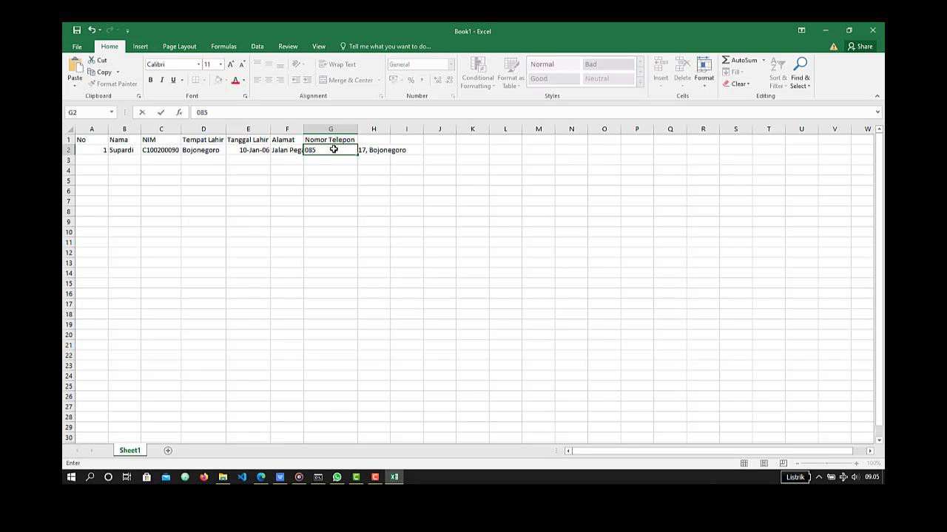
- Enter the student's phone number with its leading zero in cell G2 under Nomor Telepon
key("Return")
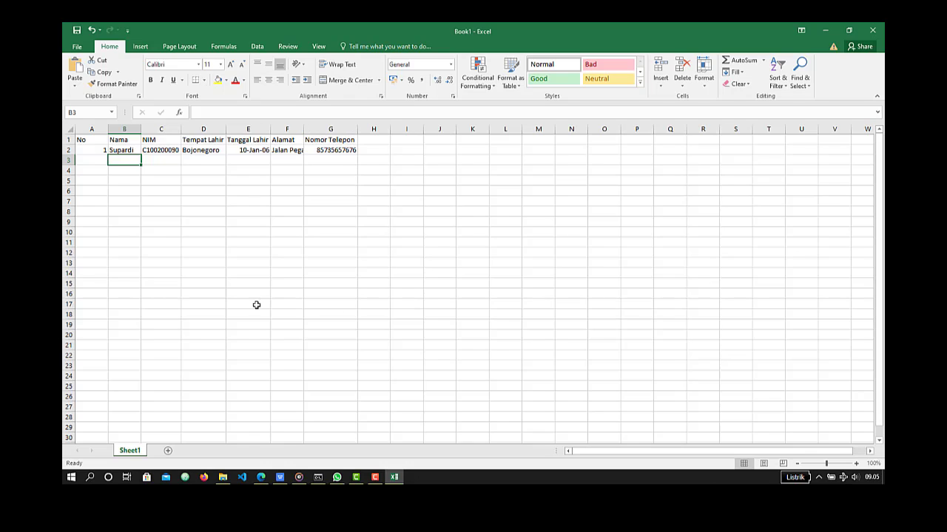
- Autofit the widths of the Alamat, Tanggal Lahir and Tempat Lahir columns to their contents
double_click(303, 130)
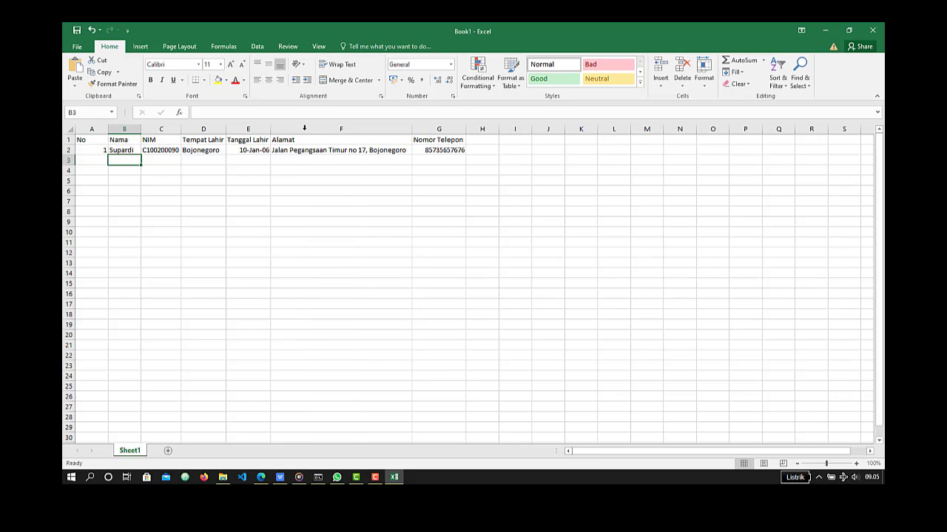
double_click(268, 131)
left_click_drag(229, 131, 213, 131)
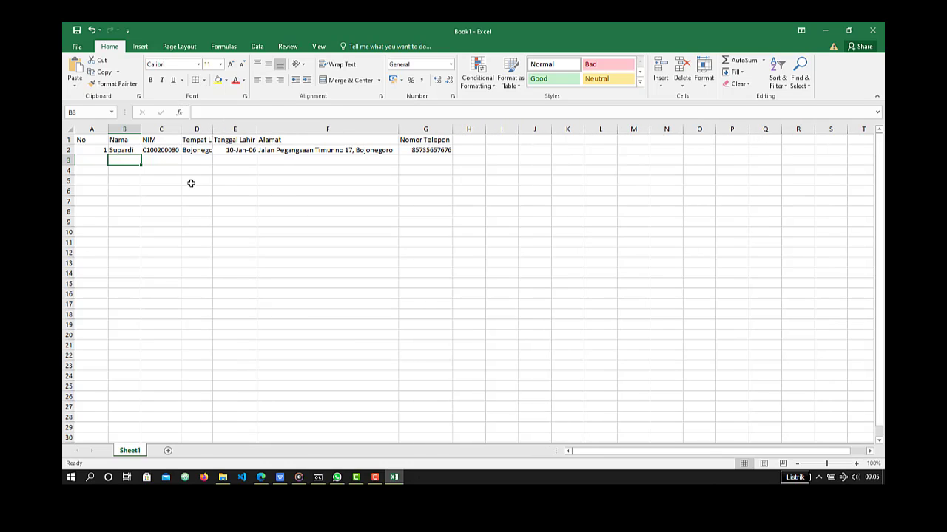
double_click(213, 130)
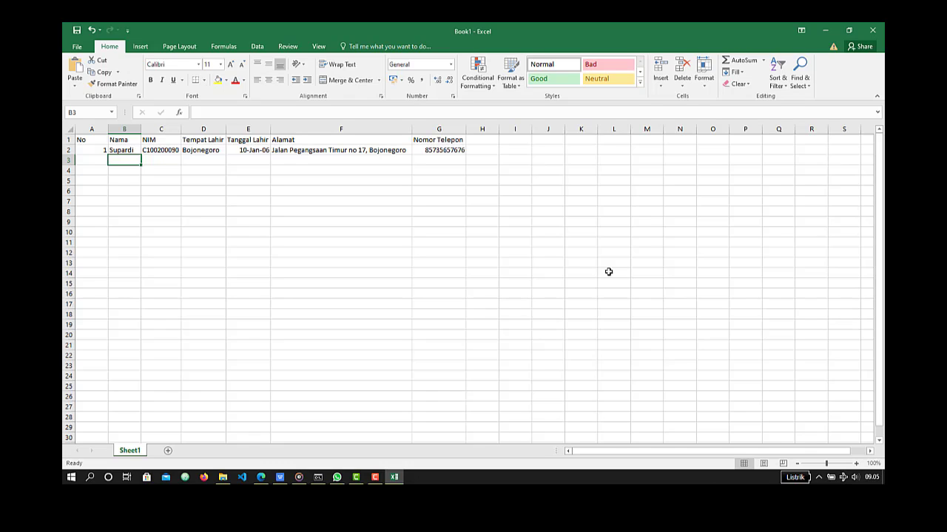
- Check the entries in cells A2 to C2 and widen the NIM column slightly
key("Up")
key("Left")
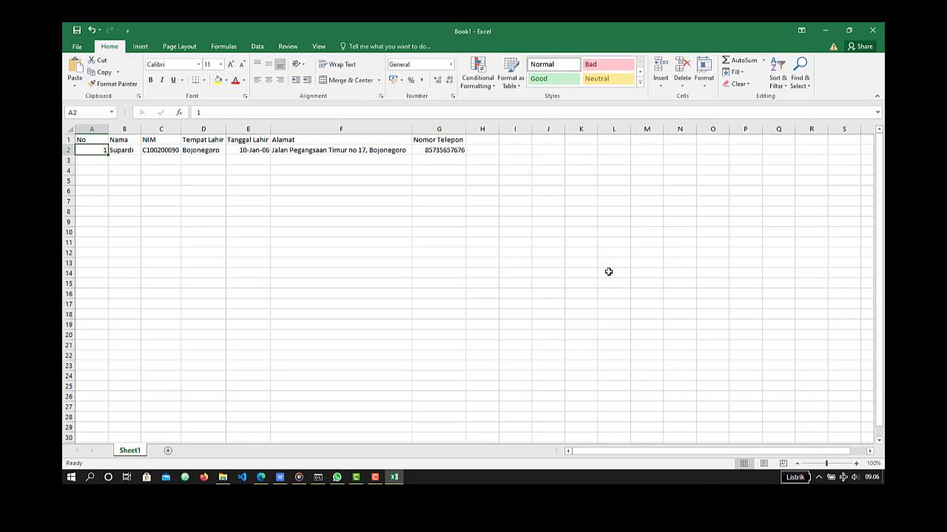
key("Right")
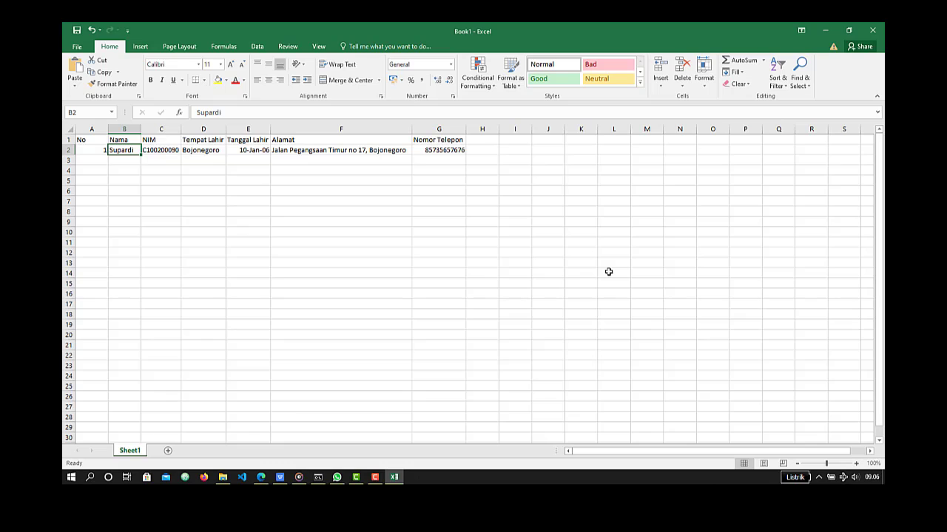
key("Right")
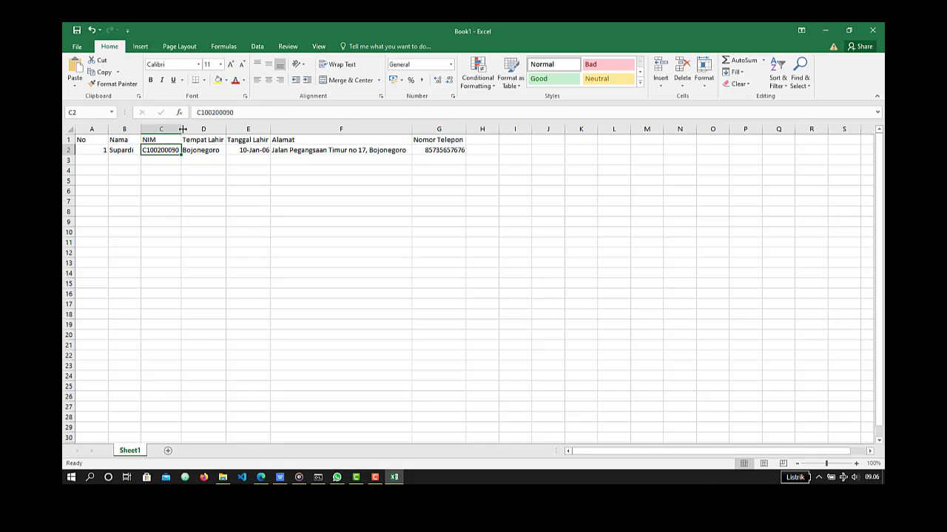
left_click_drag(182, 130, 185, 129)
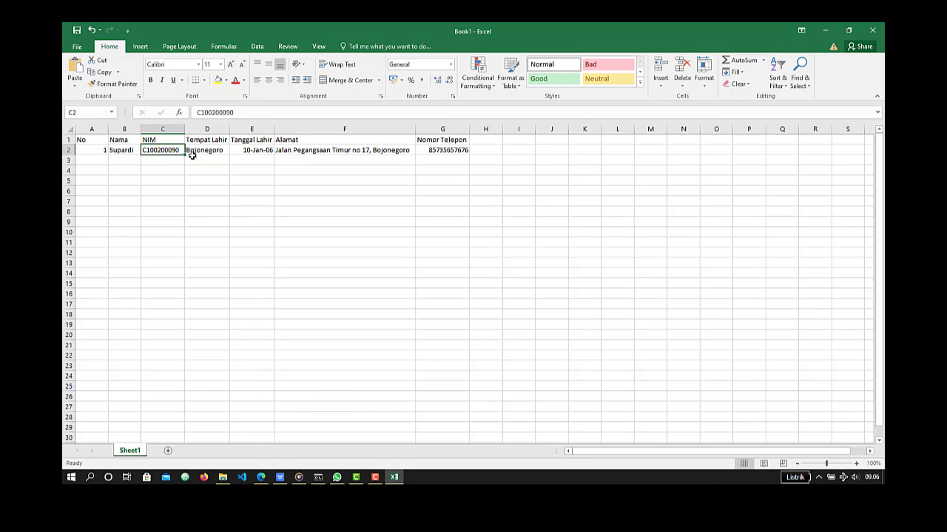
- Examine how the entries in cells D2 to G2 are stored, ending on the phone number cell
key("Right")
key("Right")
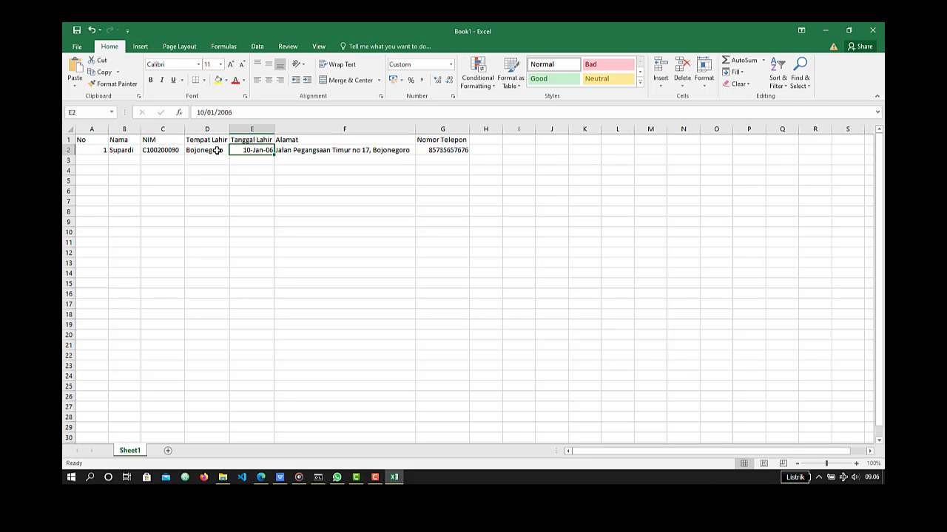
key("Right")
key("Right")
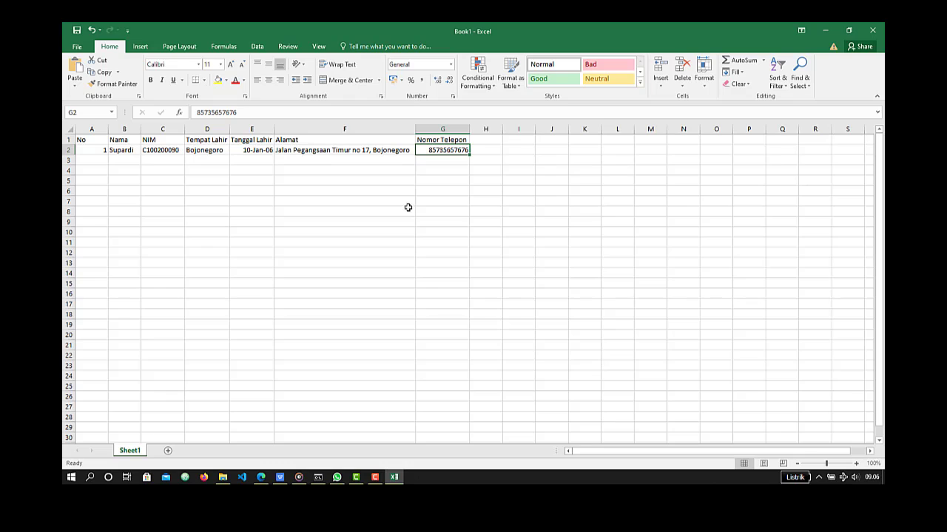
left_click(489, 152)
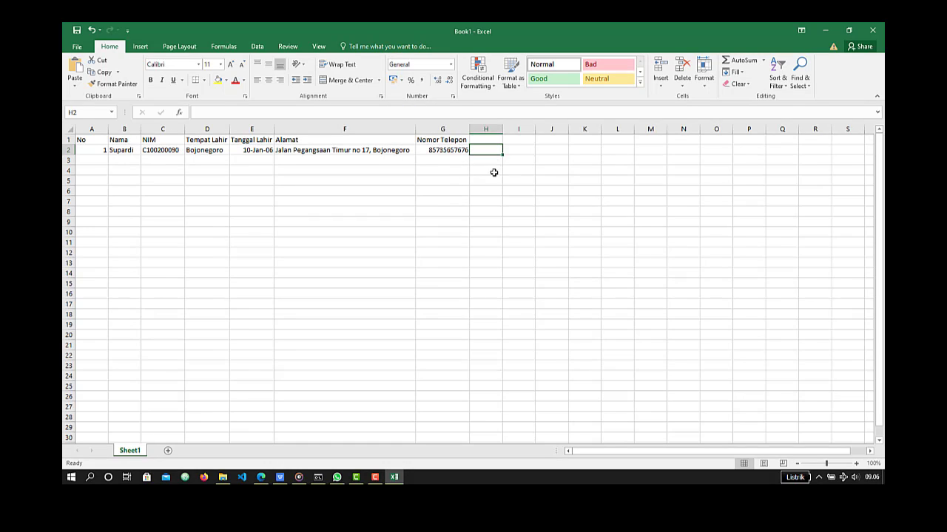
left_click(452, 150)
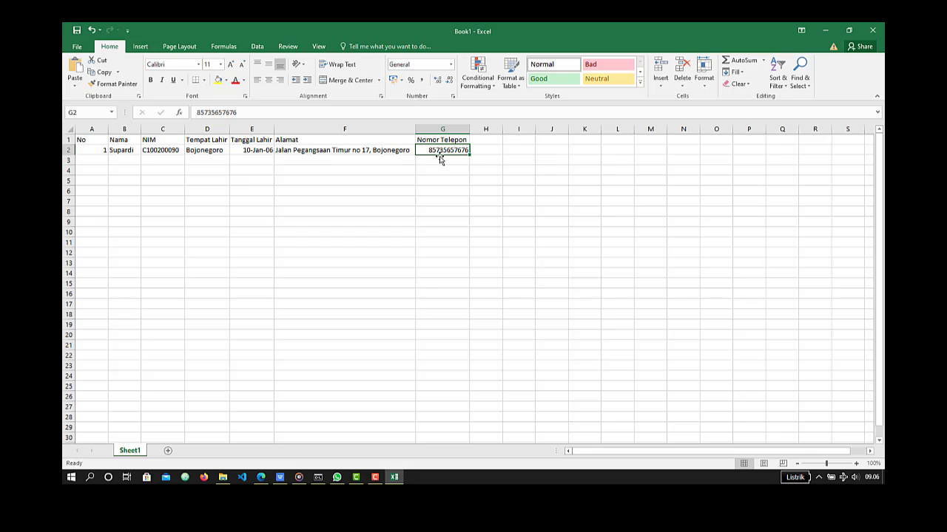
- Try entering 085 in cell H2 beside the phone number, and clear the cell again
left_click(493, 146)
type("085")
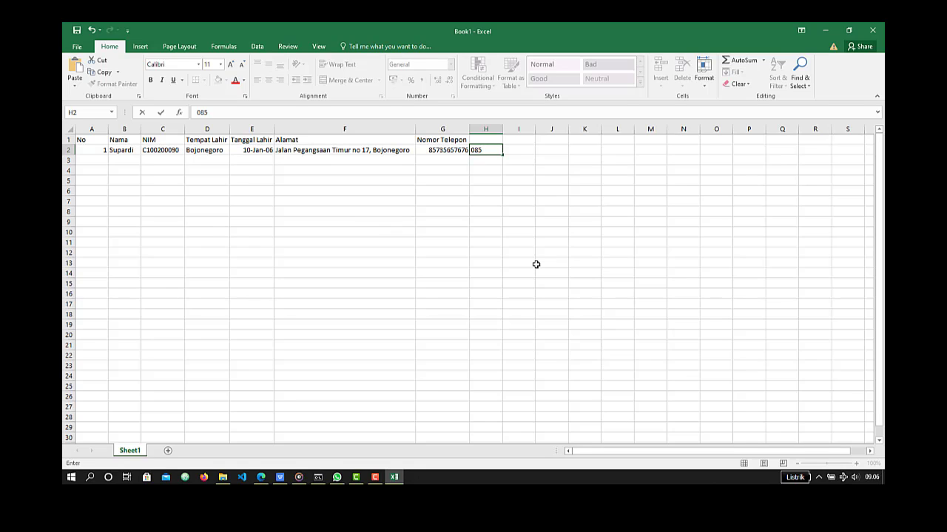
key("Return")
key("Up")
key("Delete")
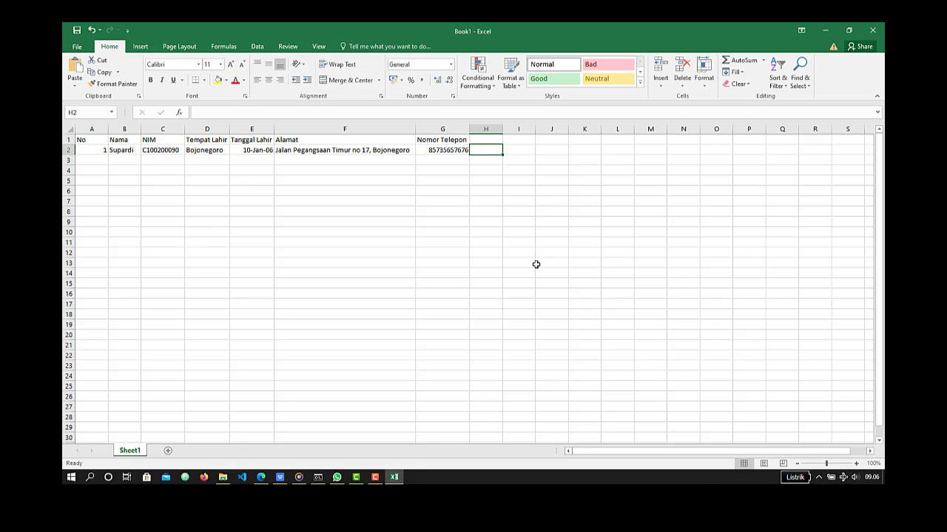
- Enter 0.85 in cell H2 and reselect the cell to inspect its stored value
type("0.85")
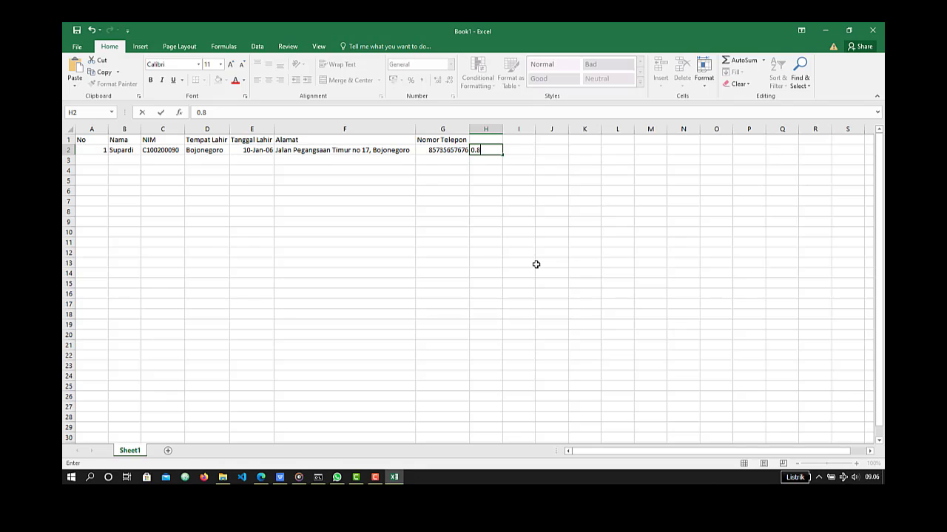
key("Return")
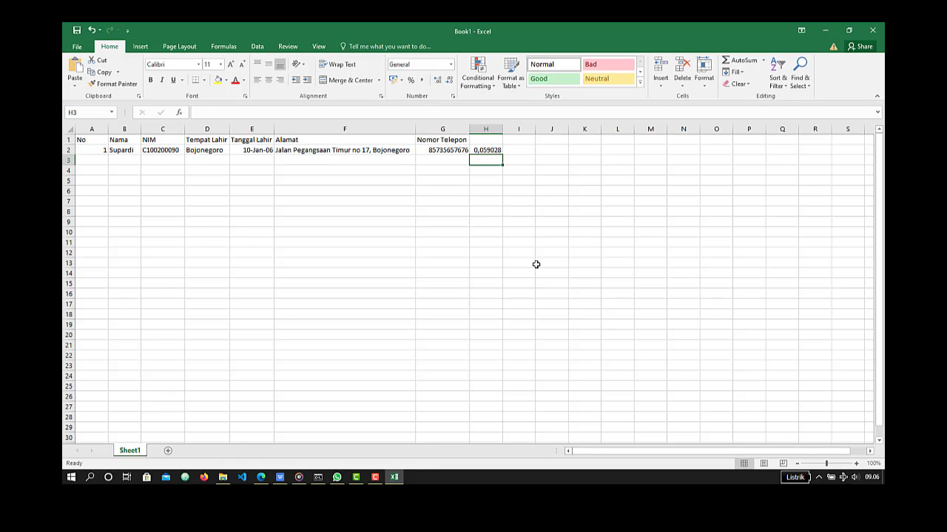
key("Up")
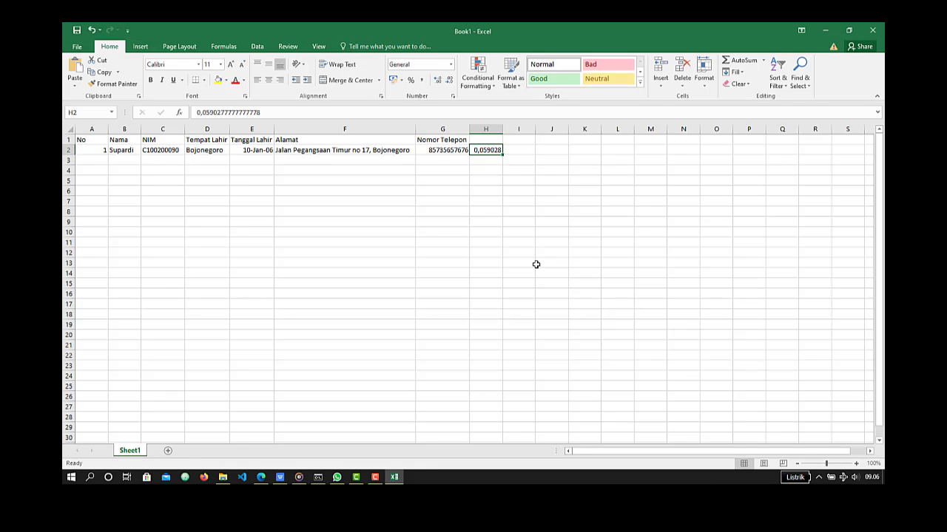
- Replace the entry in cell H2 with 0,85 and enter 085 in cell I2 for comparison
key("BackSpace")
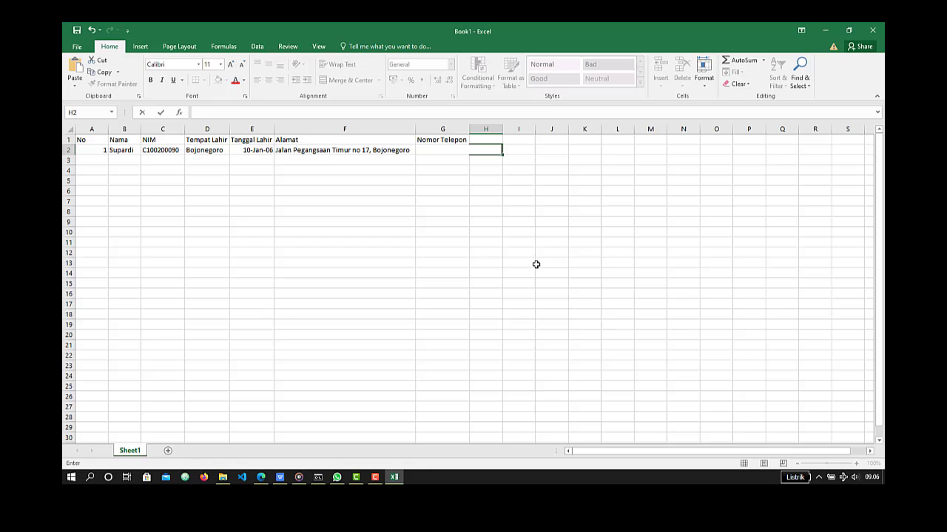
left_click(511, 153)
left_click(483, 149)
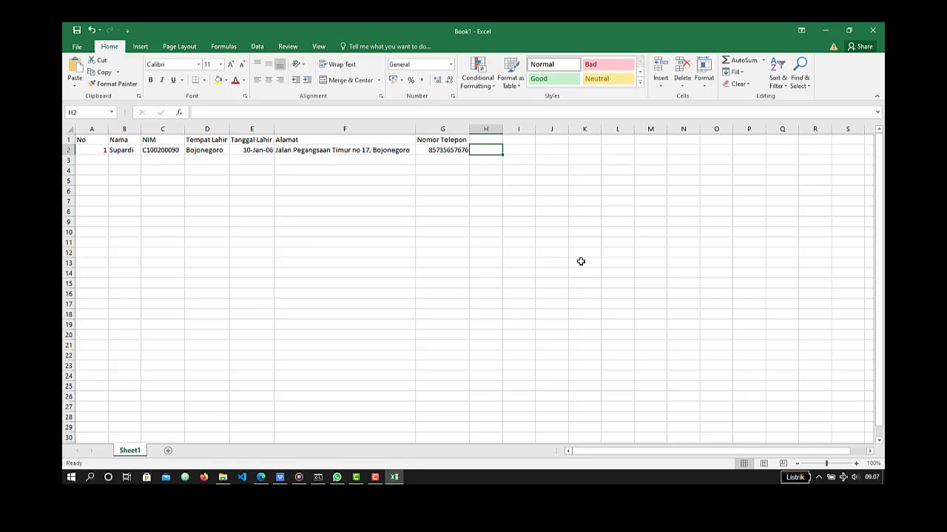
type("0,85")
key("ctrl+Return")
key("Tab")
type("085")
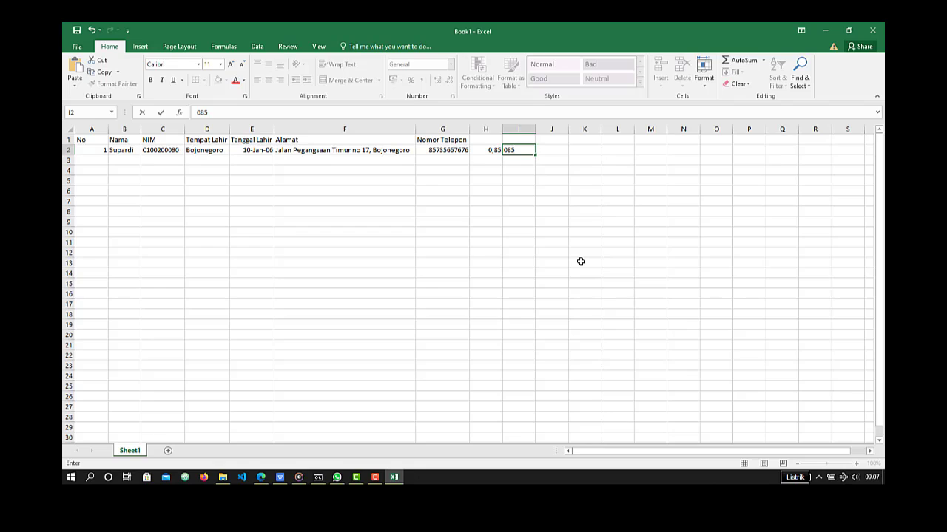
key("Return")
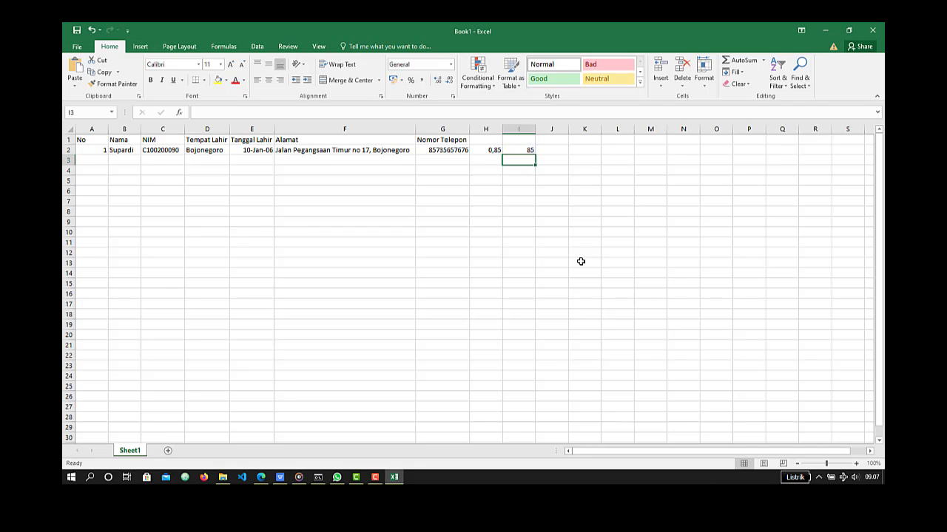
- Clear the test entries from cells H2 and I2
key("Up")
key("Left")
key("shift+Right")
key("Delete")
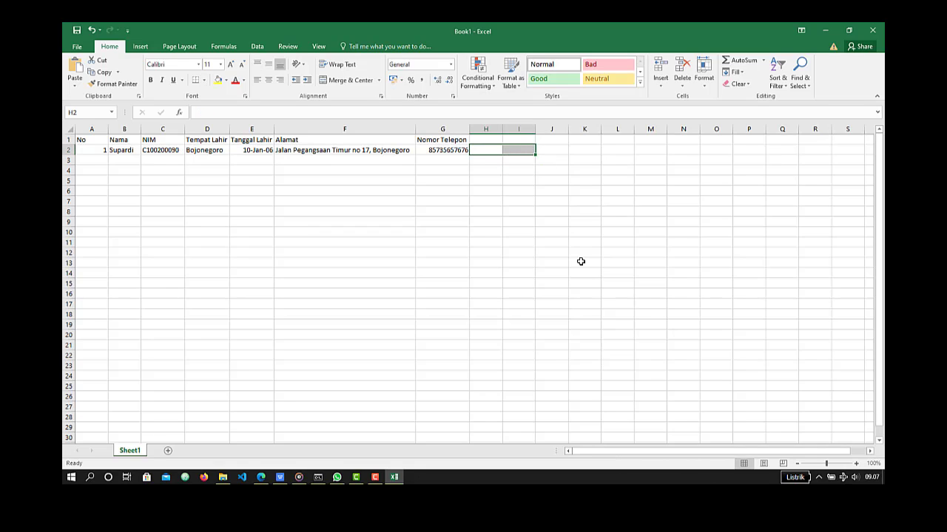
- Format the phone number cell G2 as Text and add the leading 0, then reselect the cell to check it
left_click(439, 150)
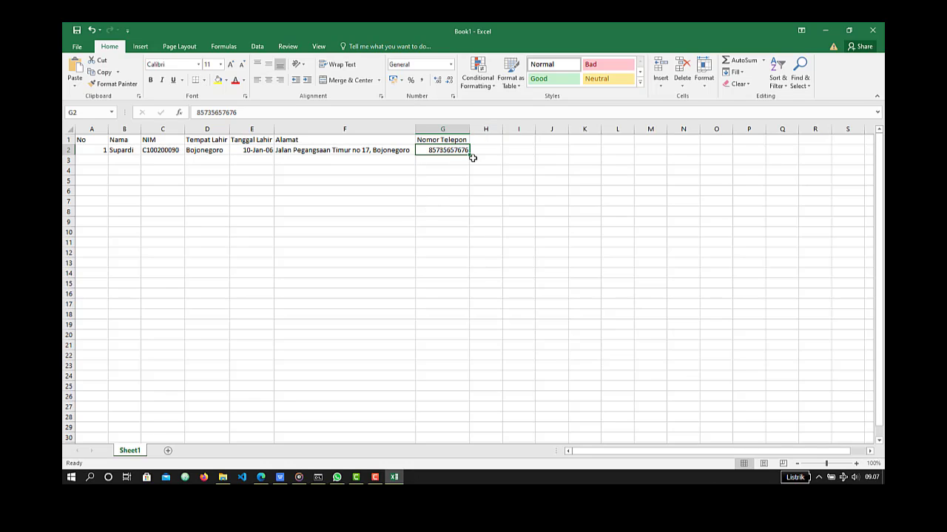
left_click(450, 65)
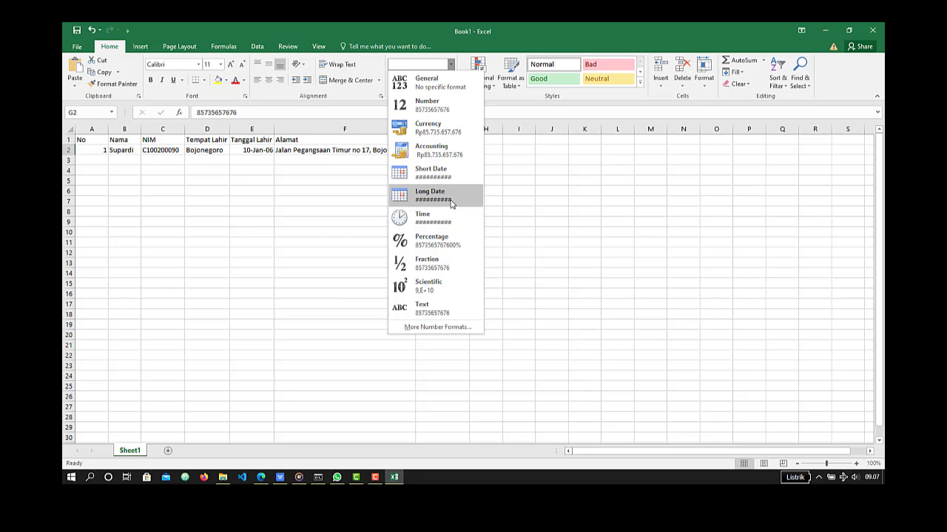
left_click(451, 306)
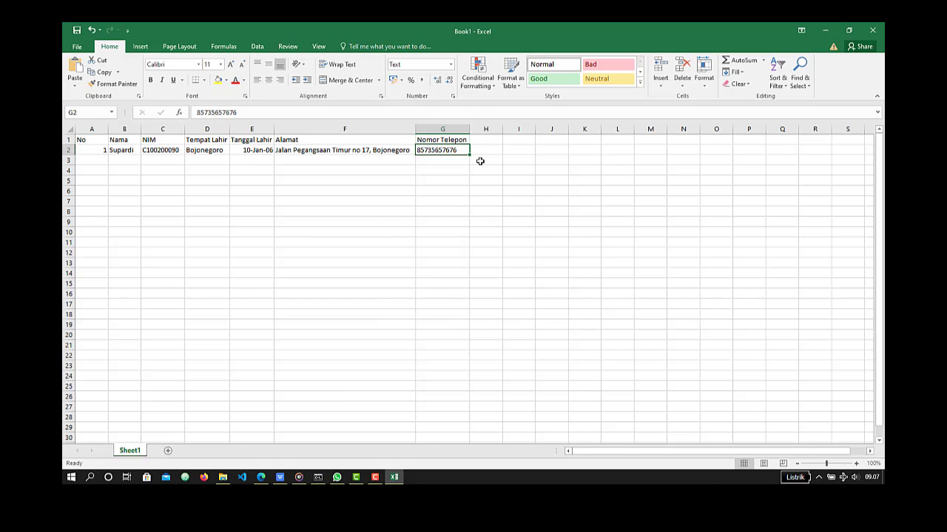
double_click(456, 148)
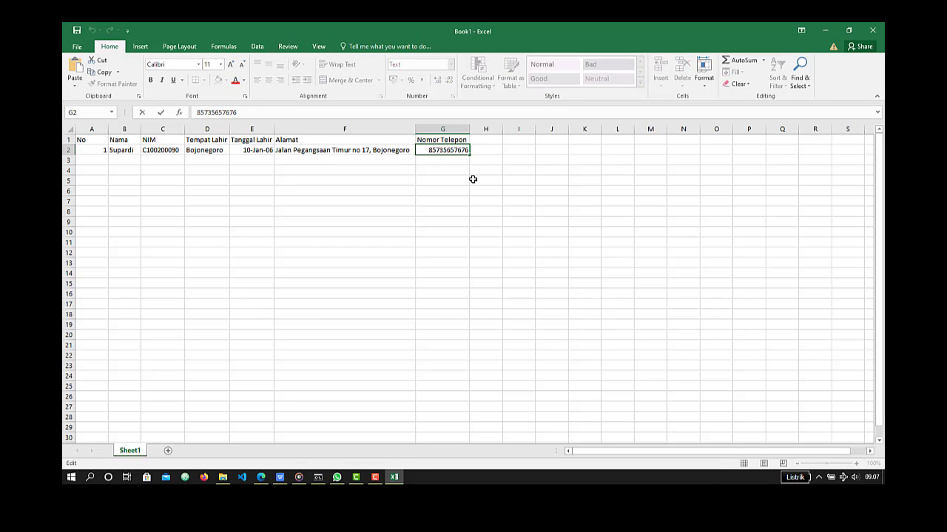
type("0")
key("Return")
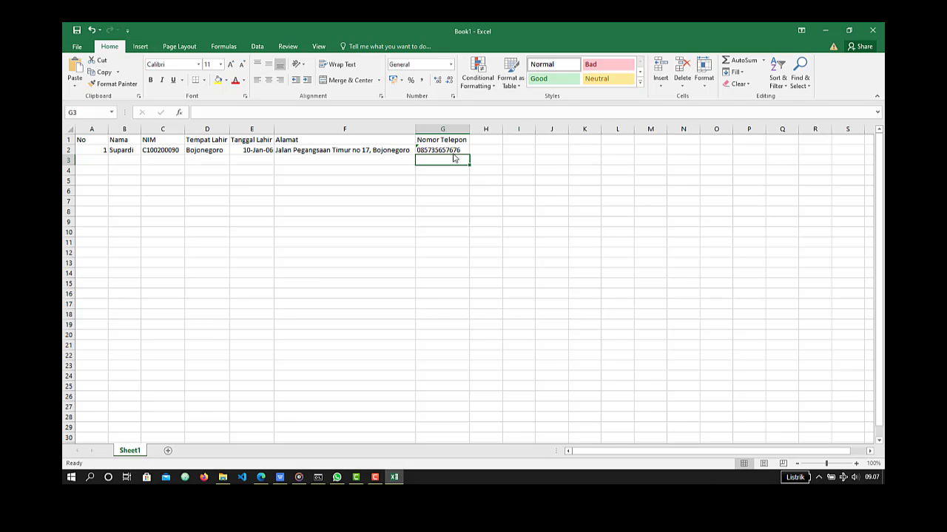
left_click(458, 149)
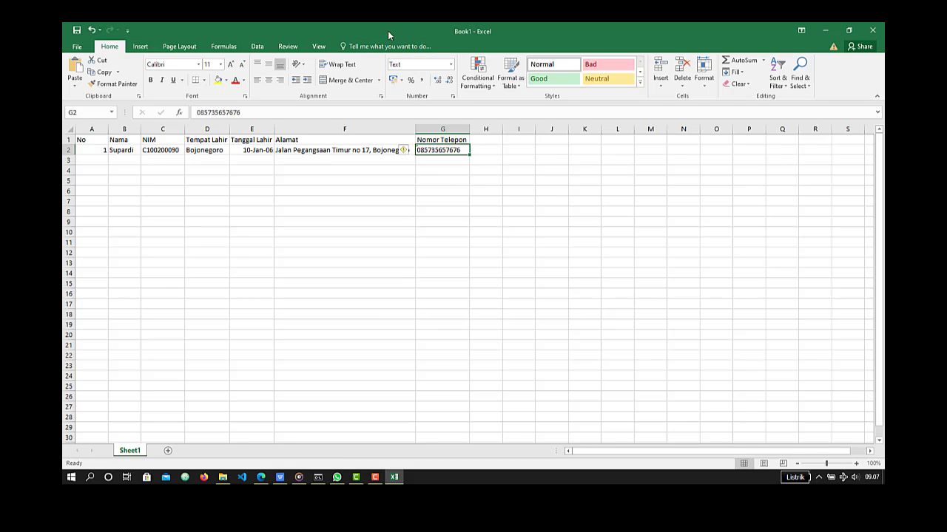
- Try the Text and Number formats on the birth date in cell E2, undoing each one
left_click(255, 151)
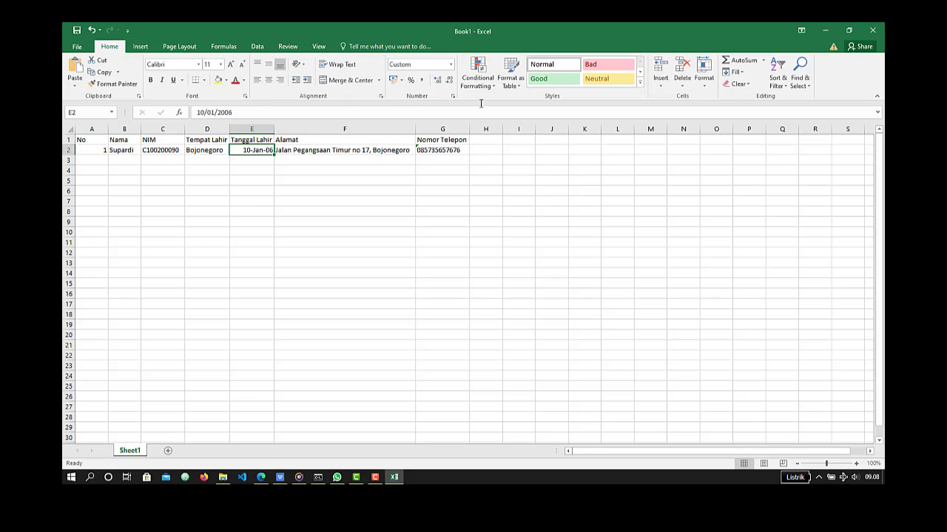
left_click(450, 65)
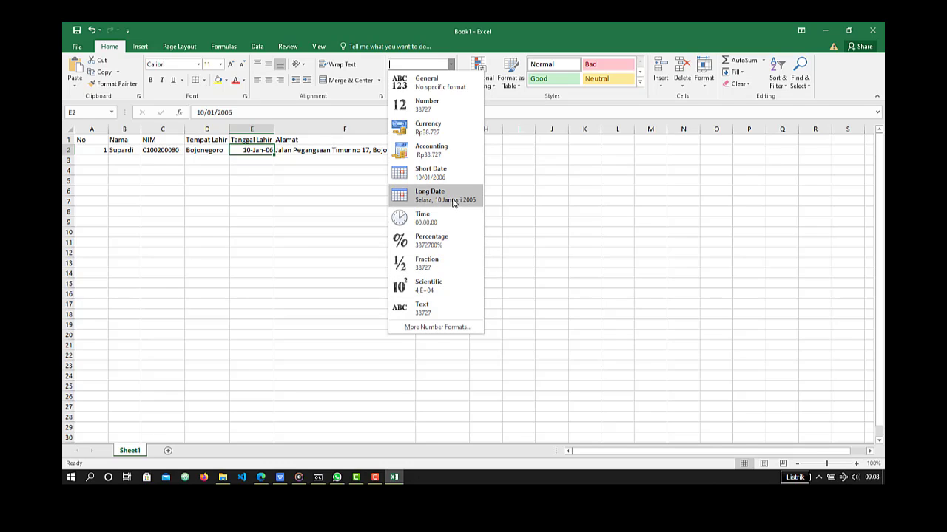
left_click(434, 315)
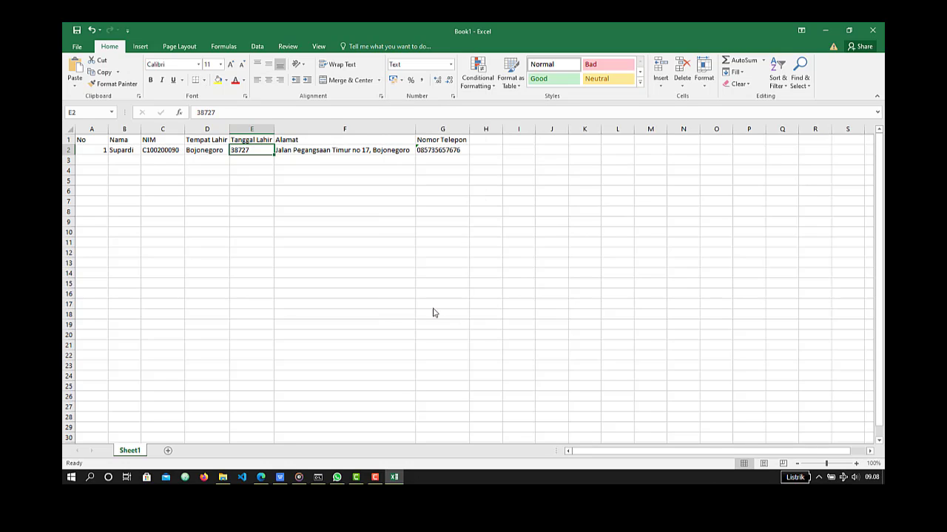
key("ctrl+z")
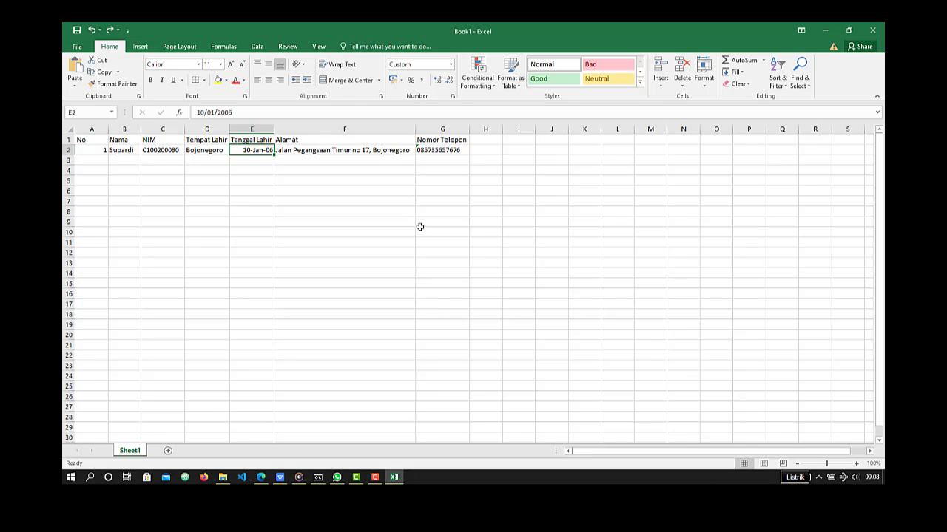
left_click(450, 66)
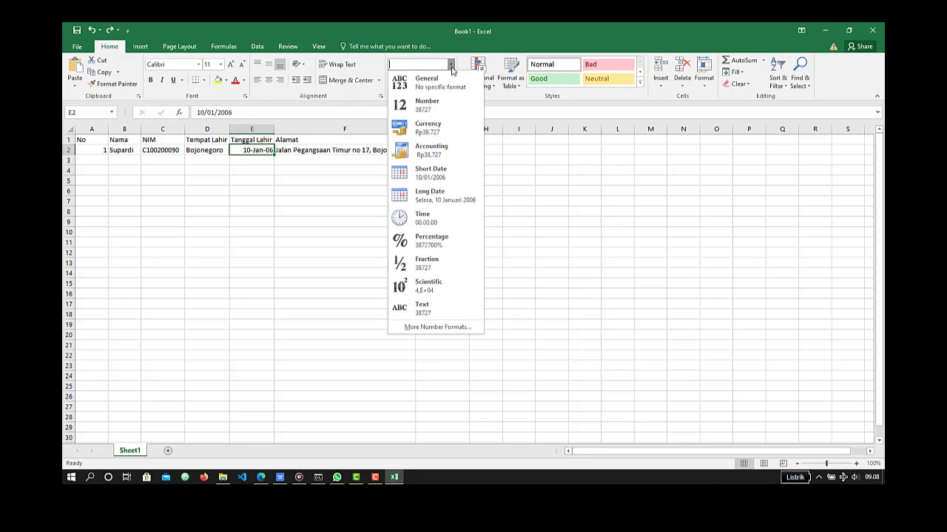
left_click(446, 106)
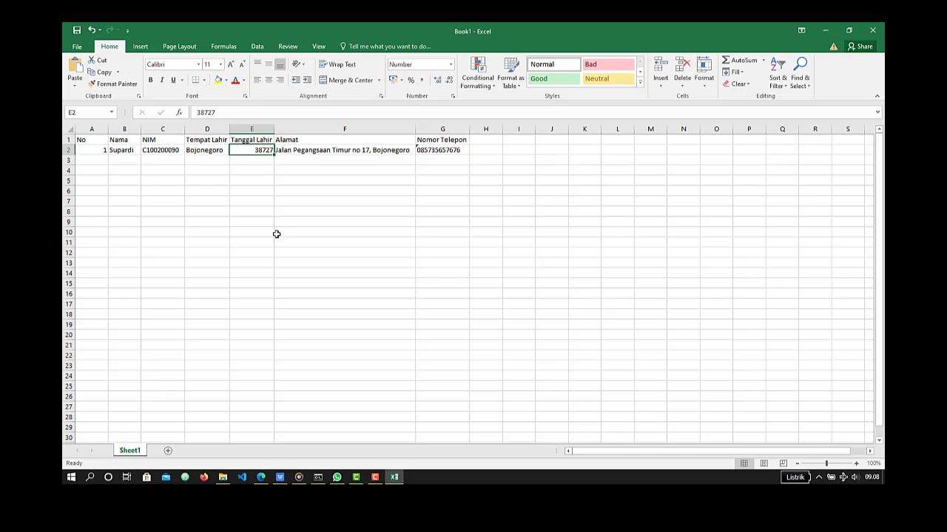
key("ctrl+z")
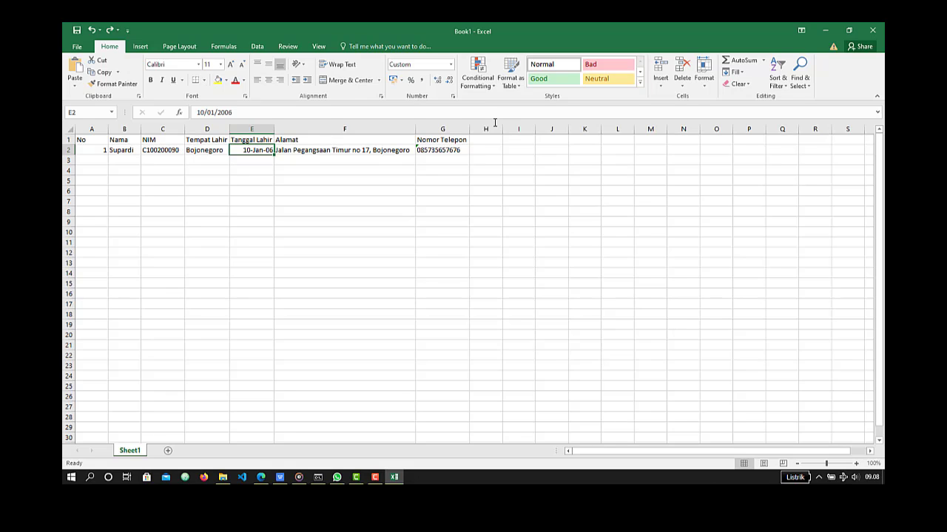
- Apply Short Date to the birth date in cell E2 and switch it to the Long Date format
left_click(451, 65)
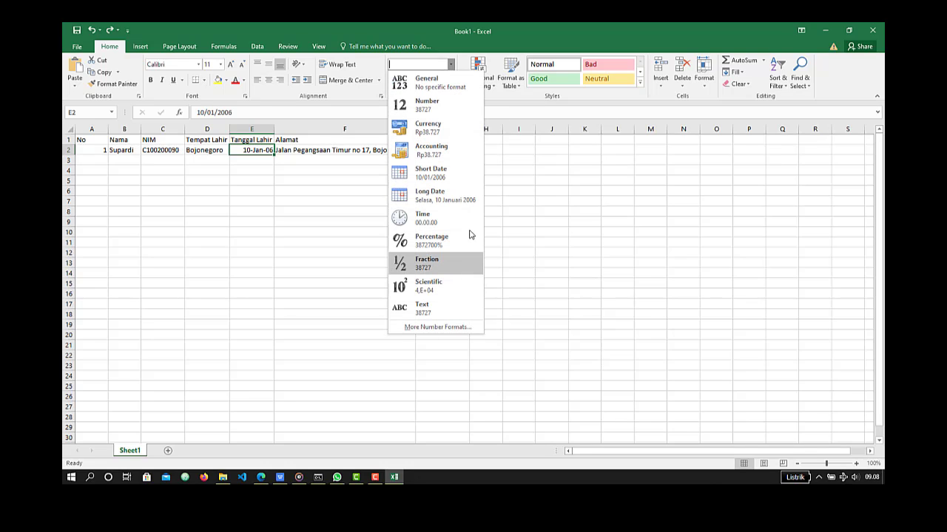
left_click(451, 182)
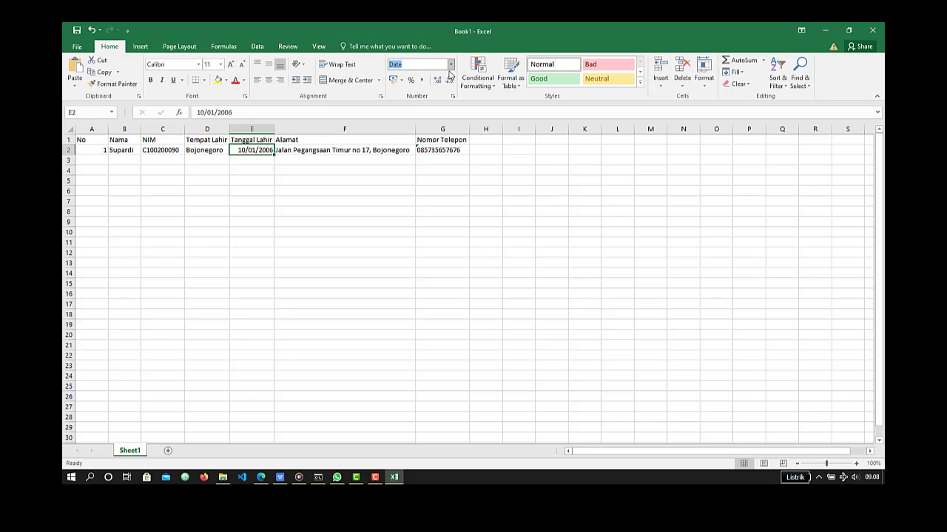
left_click(450, 64)
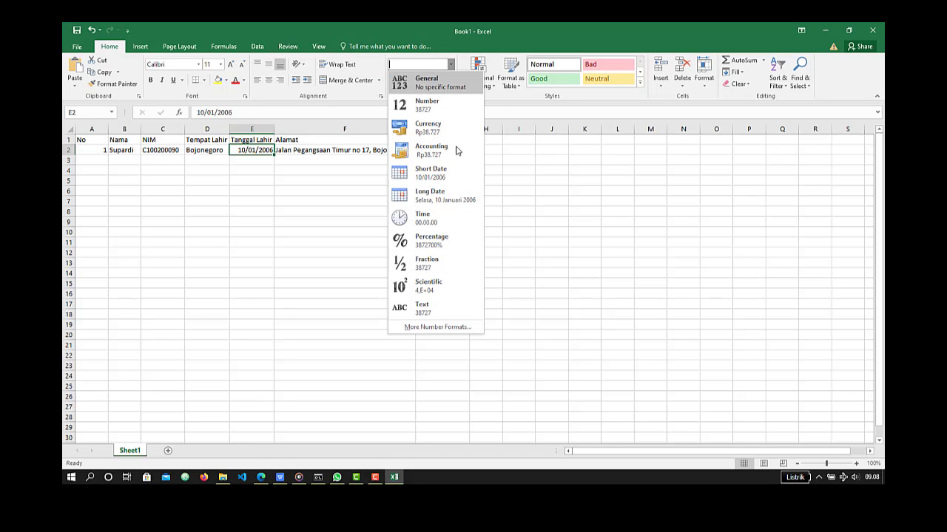
left_click(450, 200)
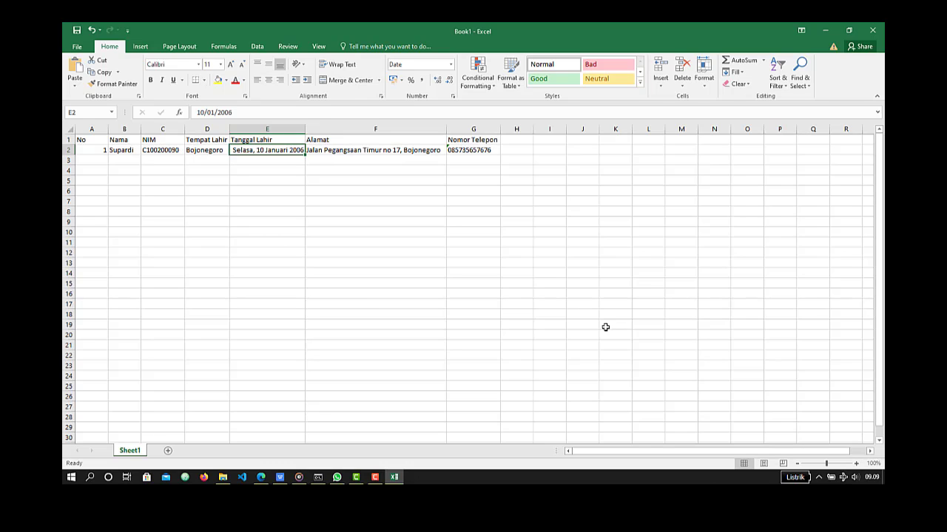
- Start the second record in row 3 with number 2 and the student's name
left_click(97, 160)
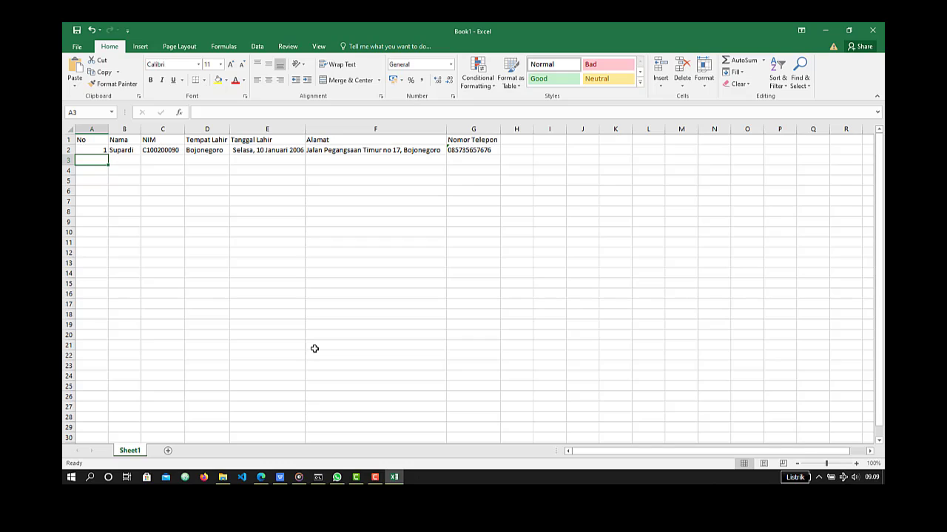
type("2")
key("Tab")
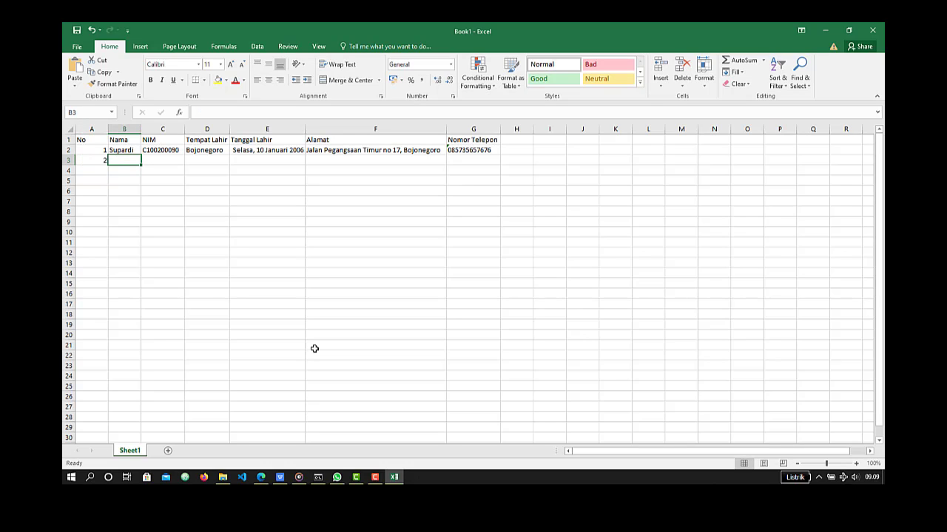
type("Da")
key("BackSpace")
key("BackSpace")
type("D")
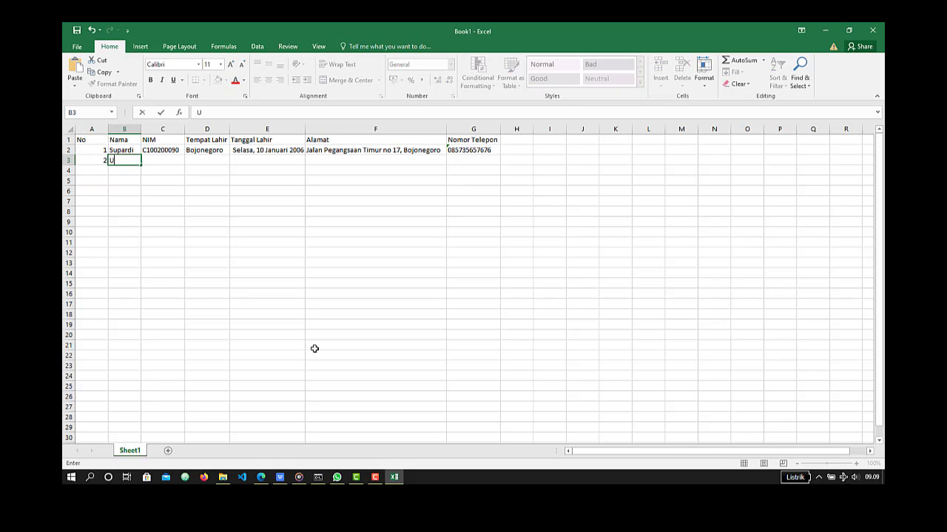
key("BackSpace")
type("Sumadi")
key("Tab")
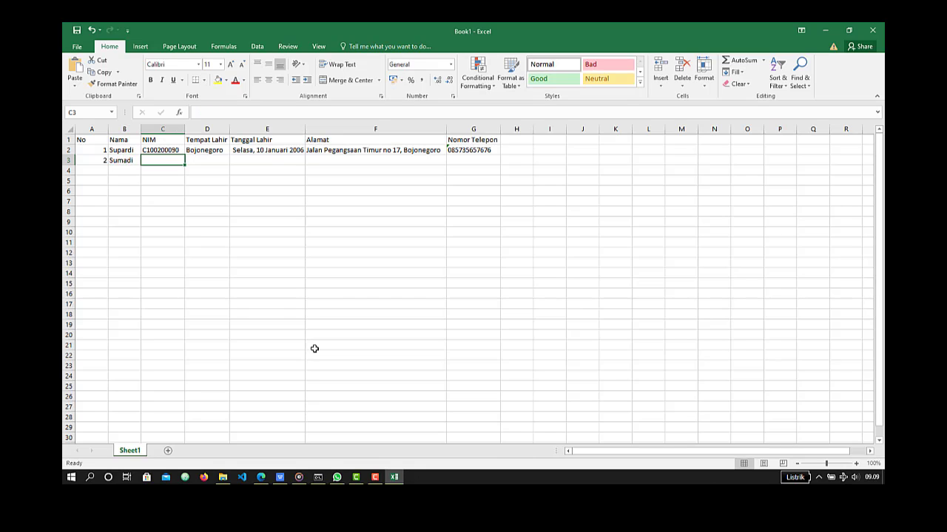
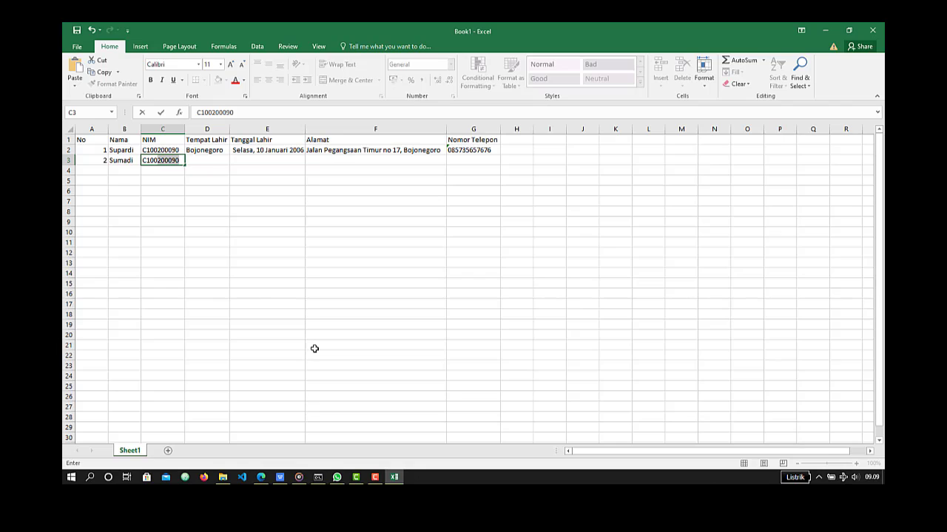
- Enter the second student's NIM in C3 and the birthplace Lamongan in D3
key("Tab")
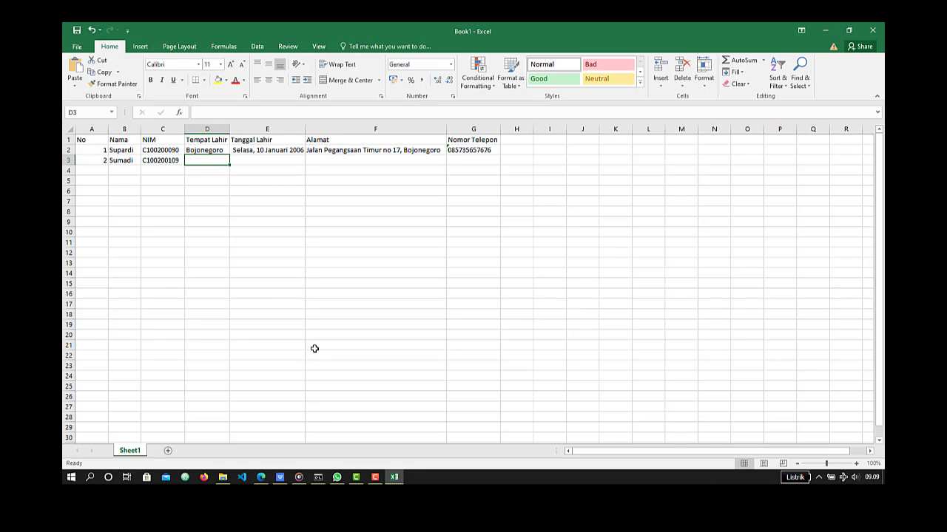
type("Lamongan")
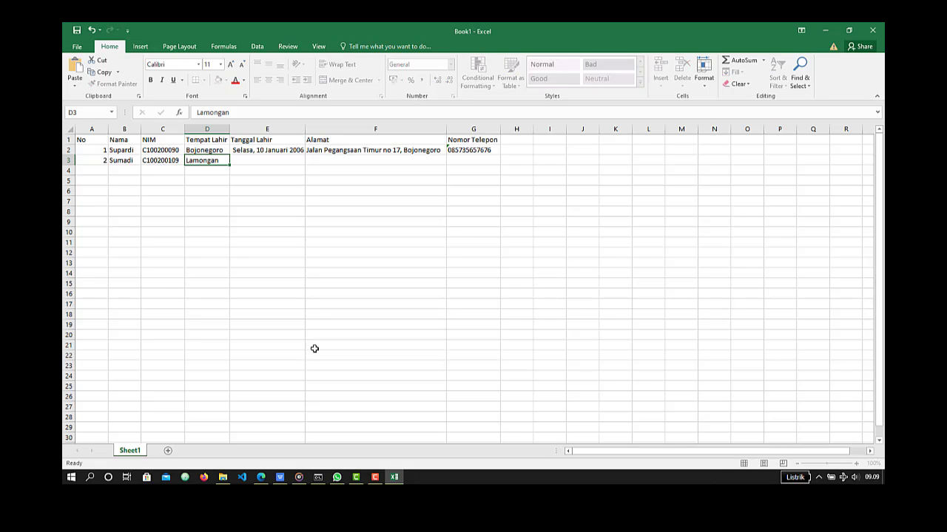
key("Tab")
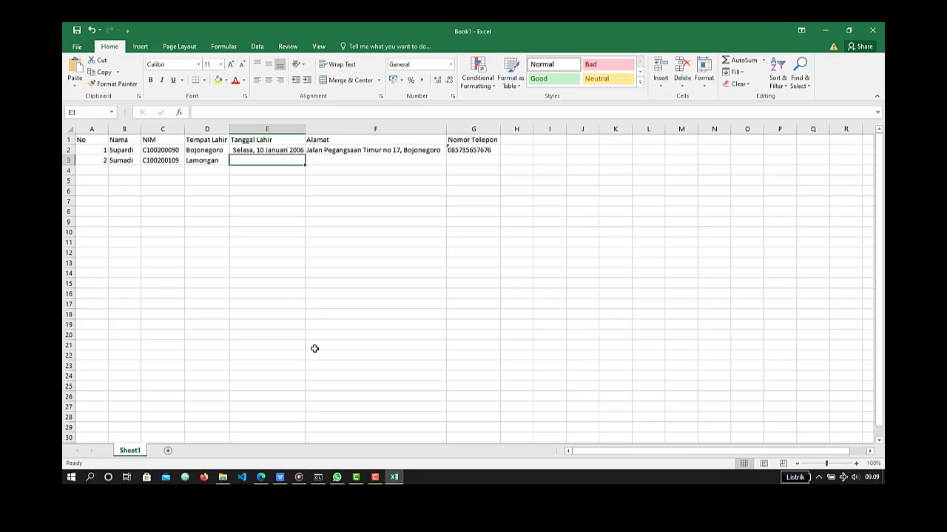
- Enter the second student's date of birth in cell E3, writing the month as a word
type("14")
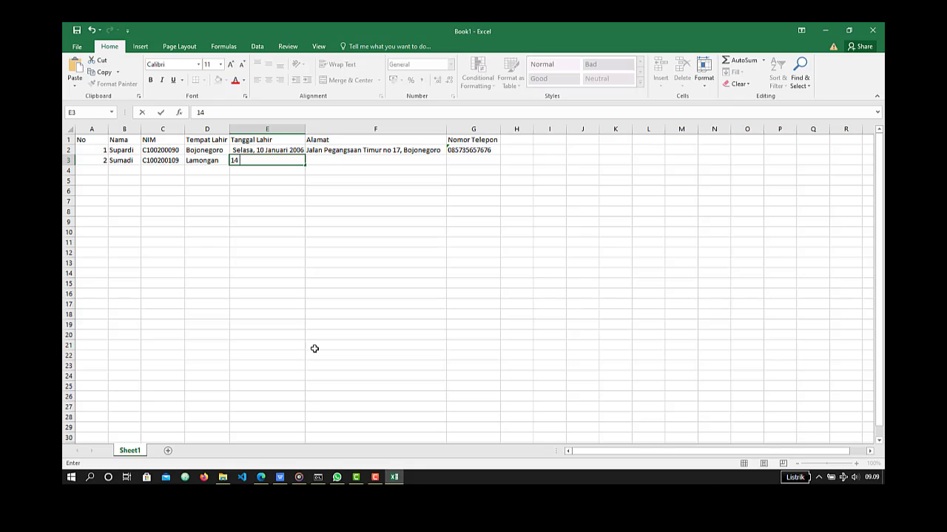
key("BackSpace")
key("BackSpace")
type("23")
type(" Agustus 20")
type("0")
type("7")
key("Tab")
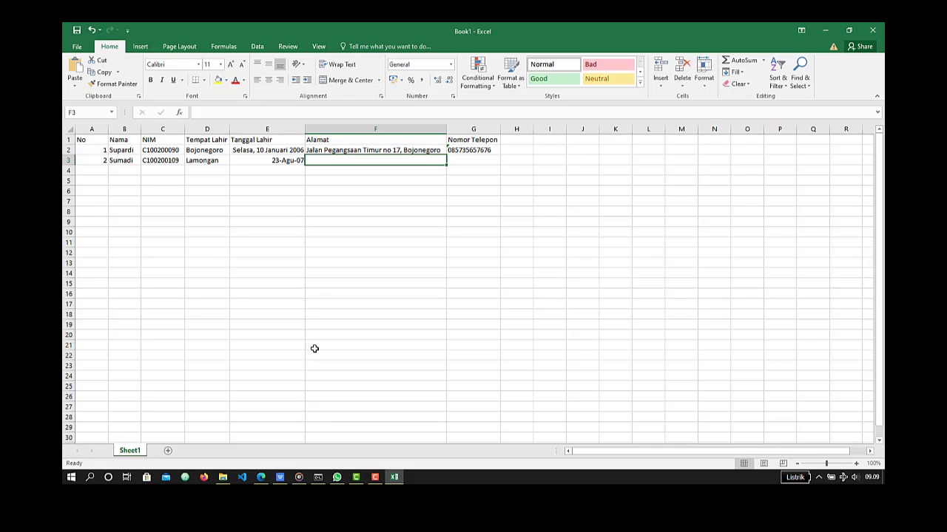
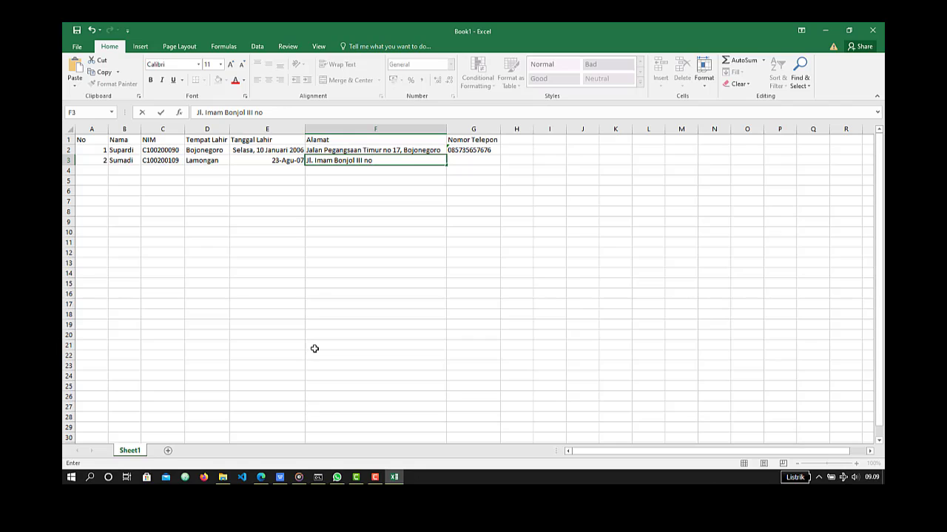
- Enter the second student's street address in the Alamat cell of row 3
key("Tab")
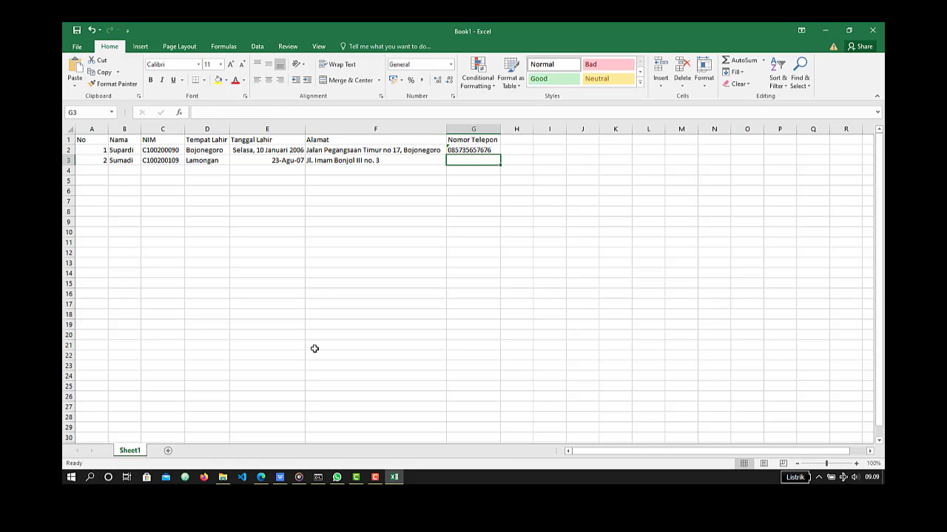
- Complete the second student's address in F3 by appending the city and the province
key("Left")
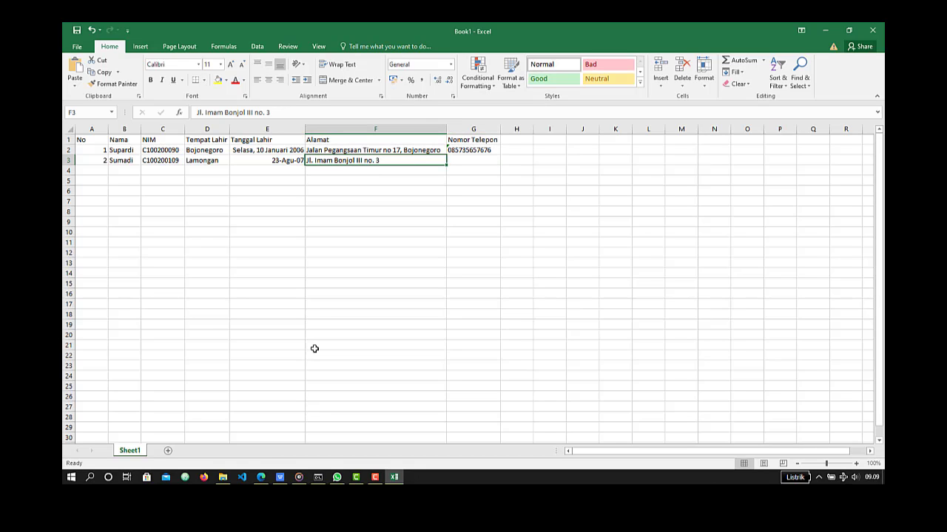
double_click(412, 160)
type(",")
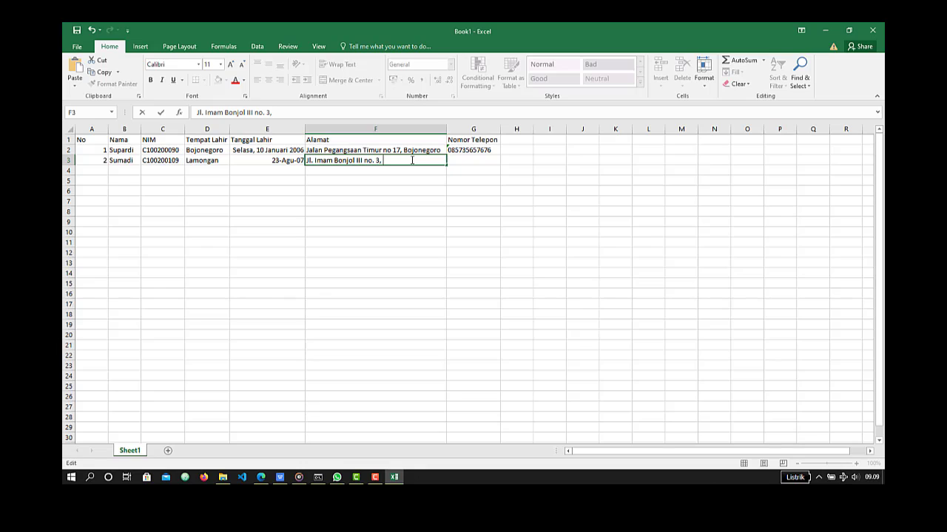
type(" Lamongan, Jawa ti")
key("BackSpace")
key("BackSpace")
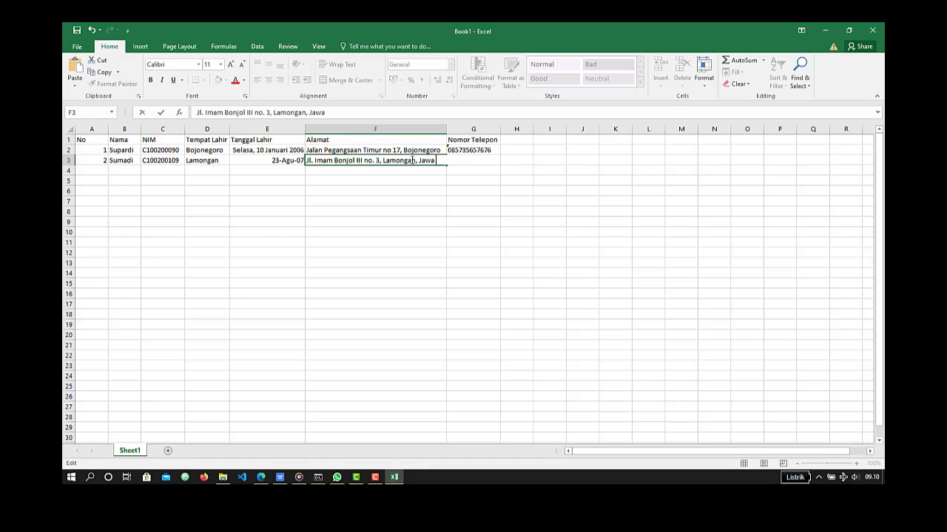
type("Timur")
key("ctrl+Return")
key("Tab")
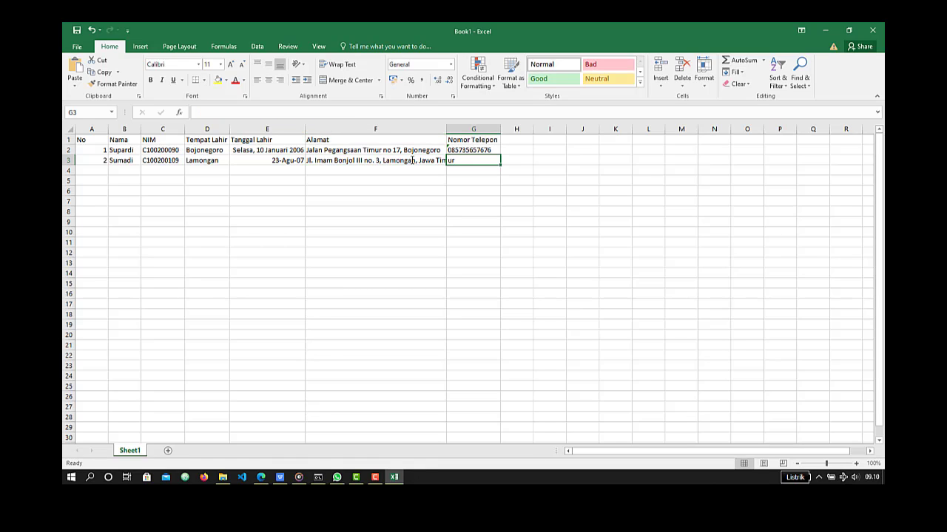
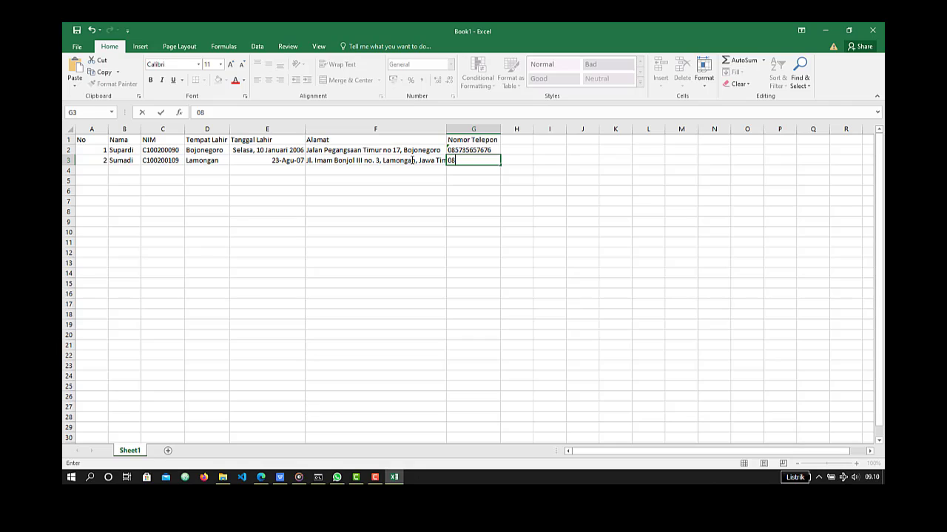
- Enter the second student's phone number in G3 and autofit the width of the Alamat column
key("Return")
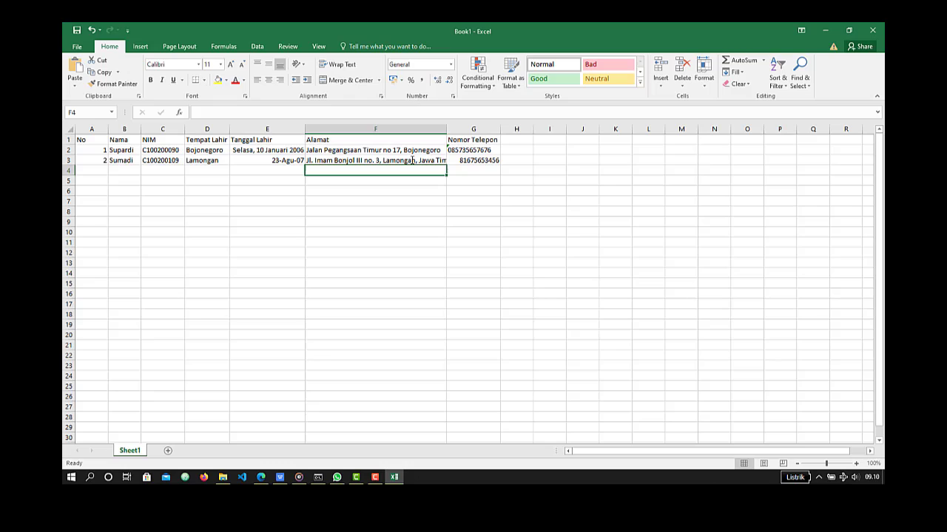
double_click(448, 131)
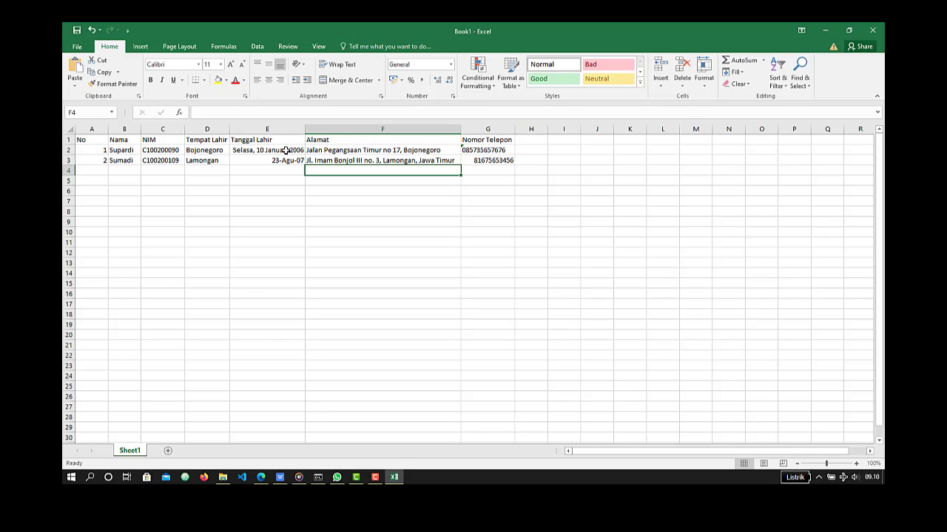
- Apply the Long Date format to both birth dates in E2:E3
left_click_drag(286, 150, 285, 159)
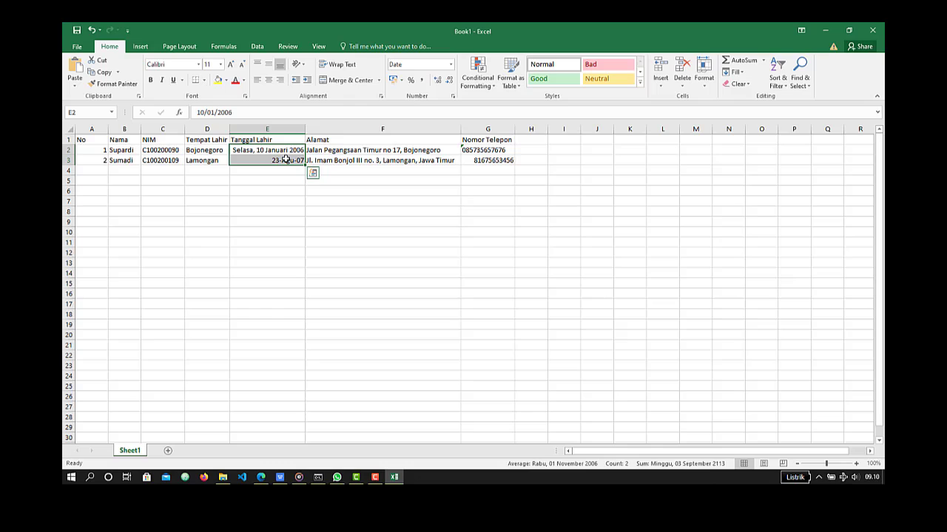
left_click(450, 65)
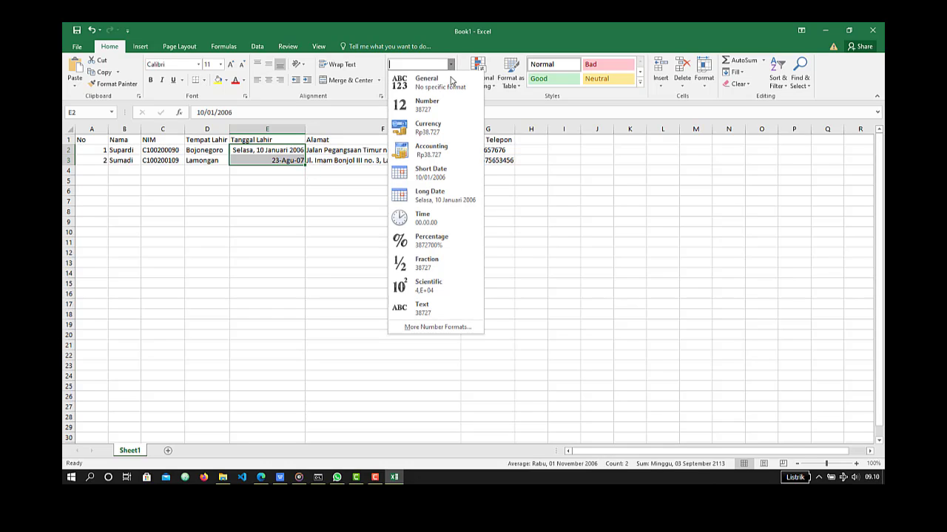
left_click(443, 195)
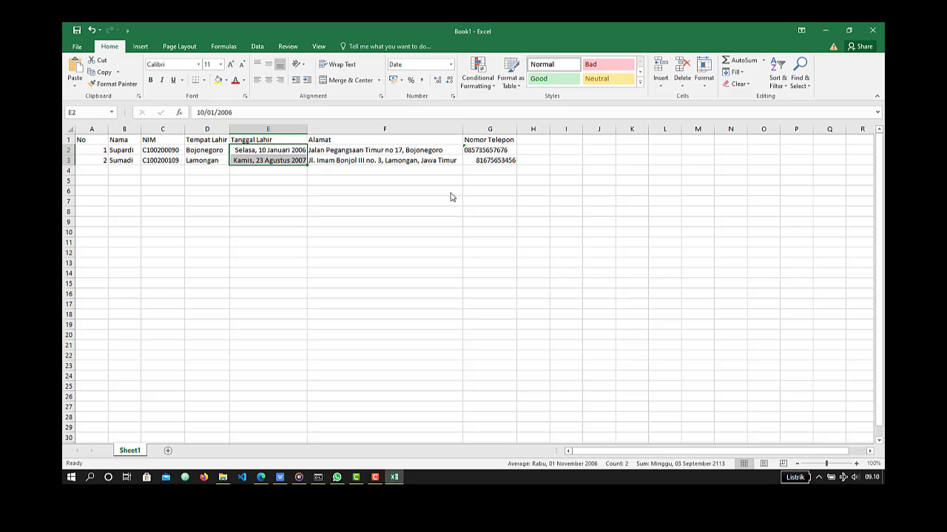
left_click(263, 173)
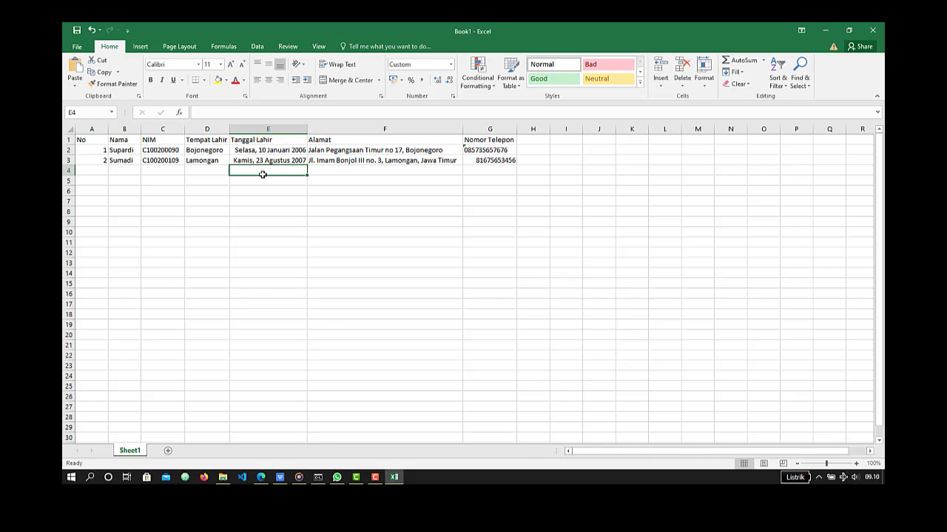
- Format the phone number in G3 as Text and add a leading 0 to it
left_click(494, 161)
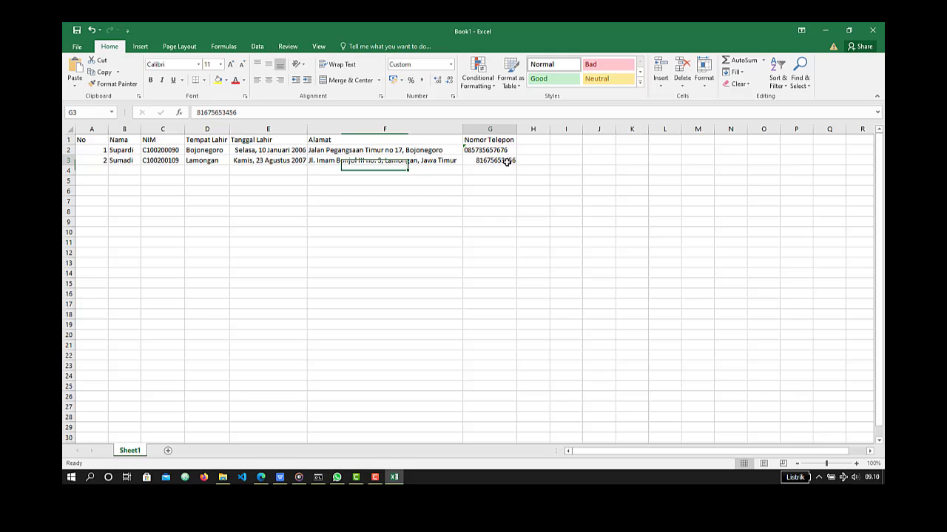
left_click(450, 65)
left_click(445, 310)
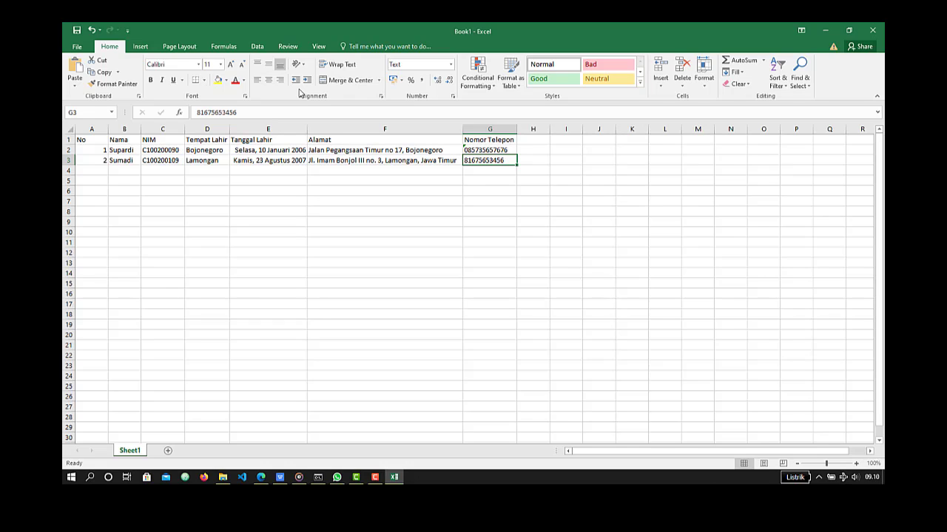
left_click(301, 112)
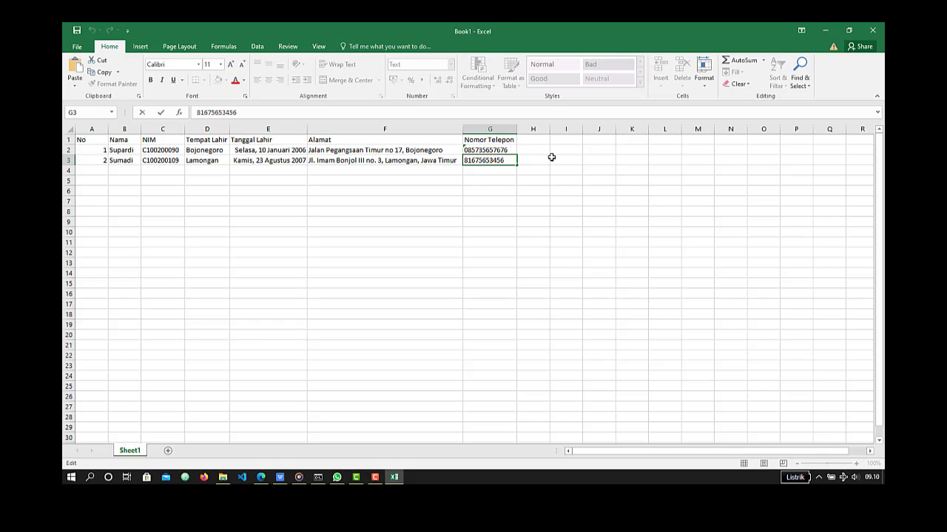
double_click(507, 163)
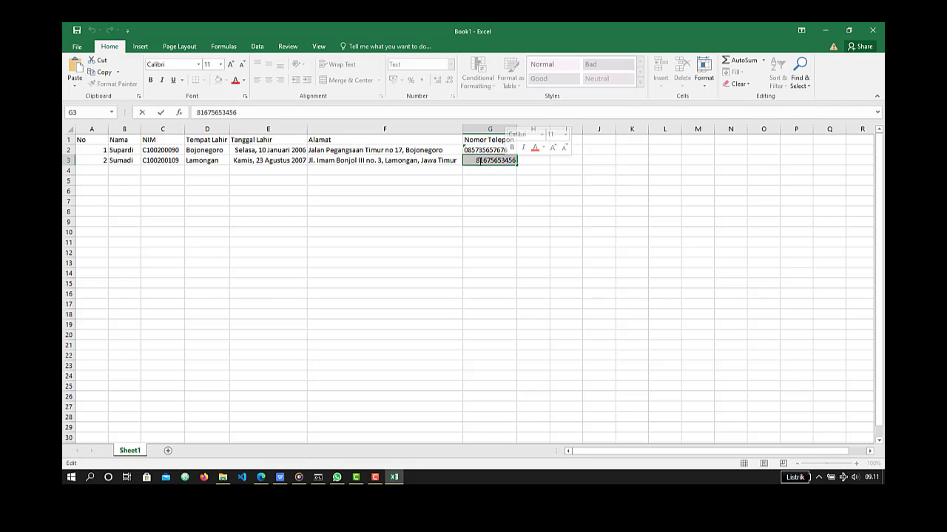
left_click(479, 161)
double_click(479, 160)
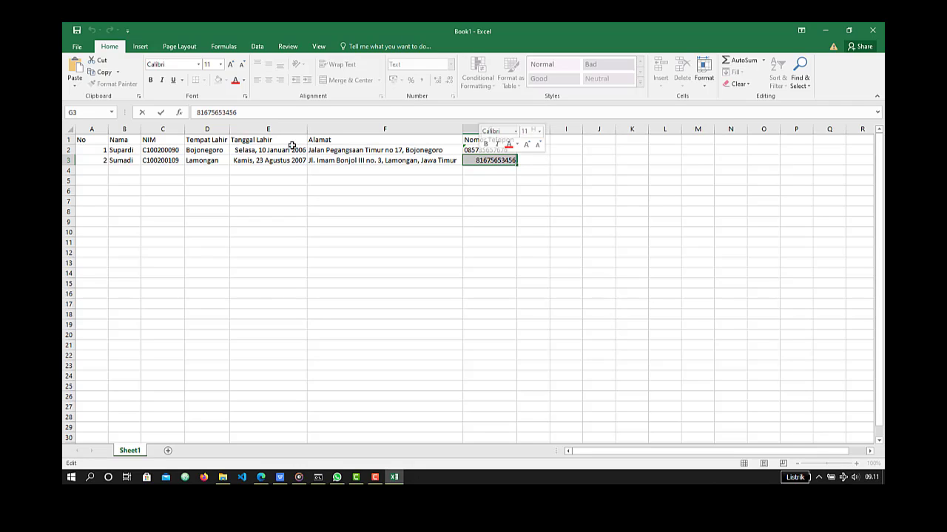
left_click(261, 111)
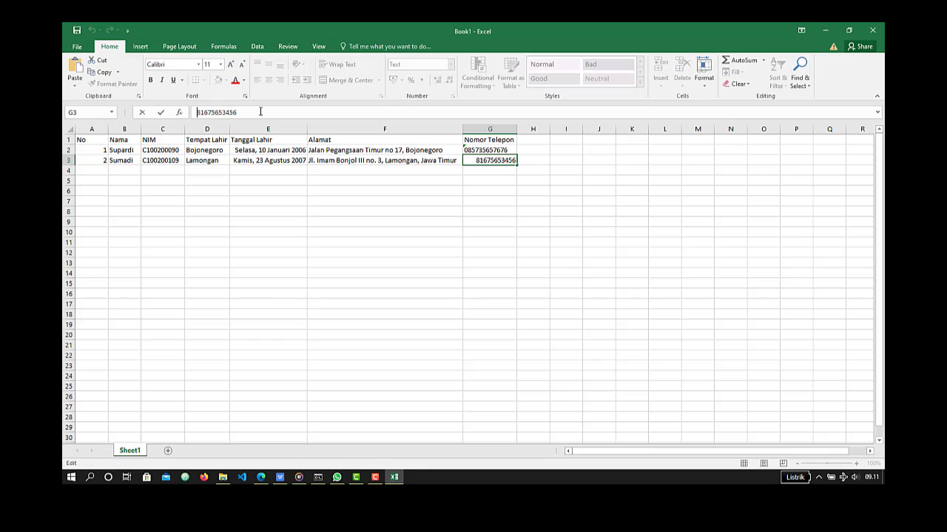
key("Home")
type("0")
key("Return")
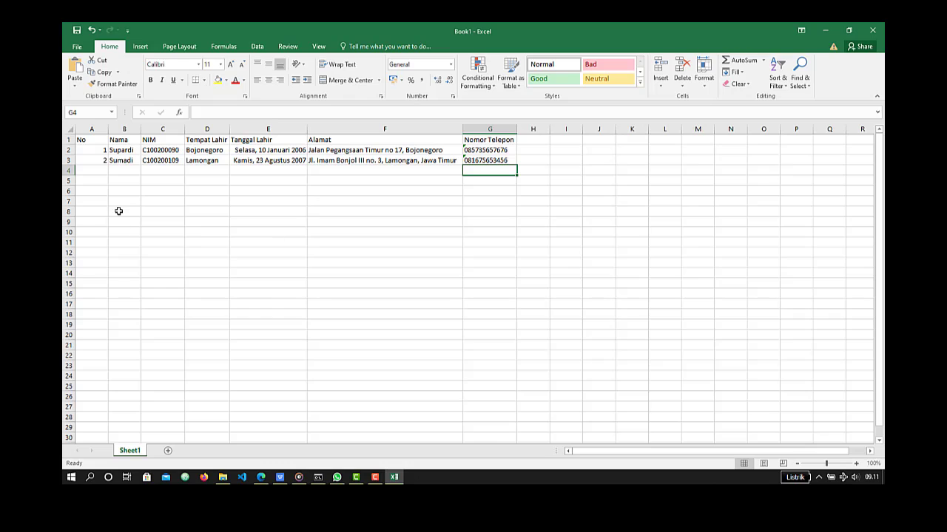
left_click(104, 170)
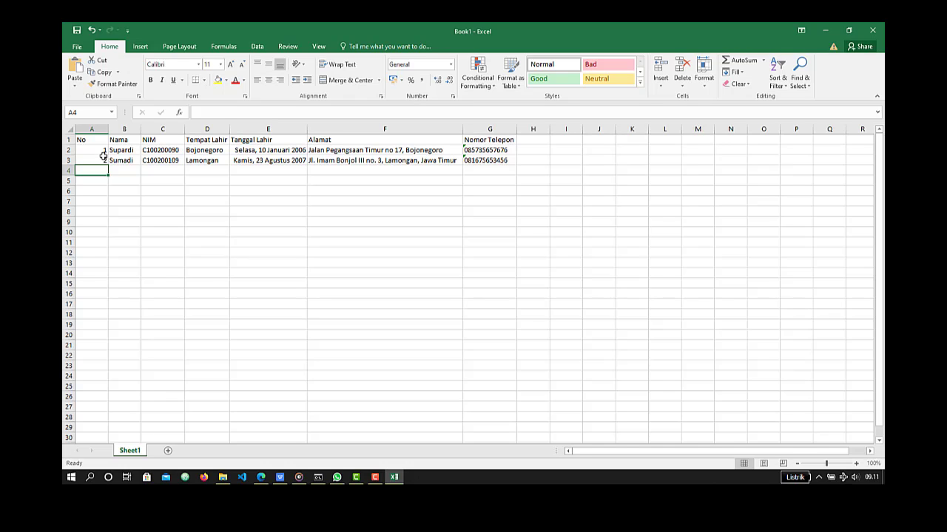
left_click_drag(101, 150, 101, 158)
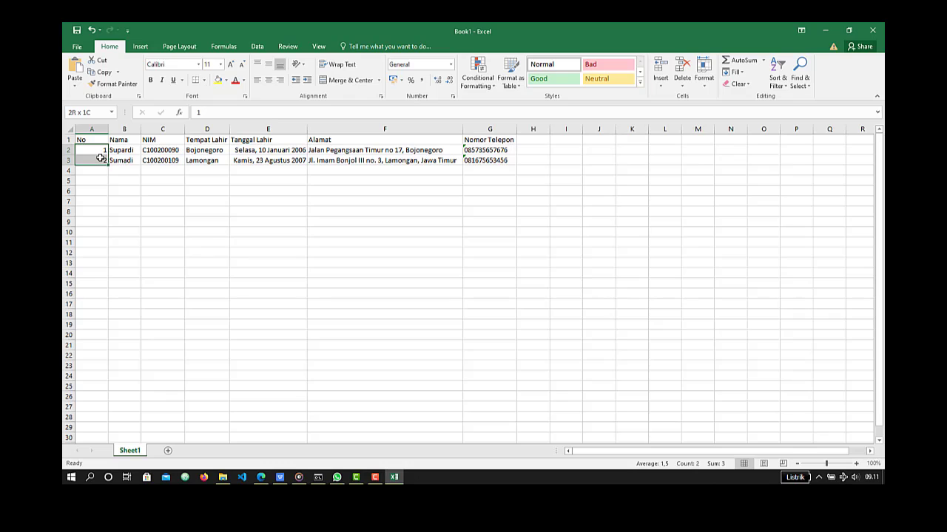
left_click(197, 212)
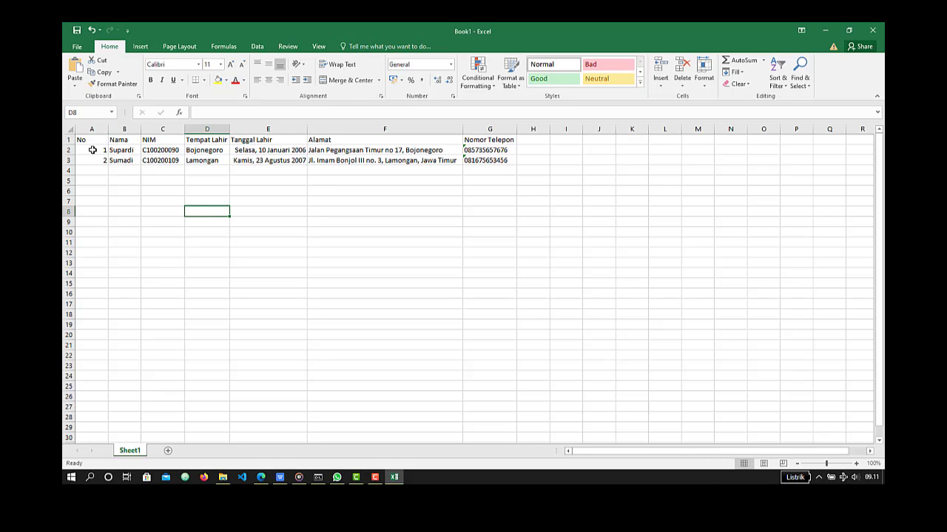
left_click_drag(92, 150, 93, 160)
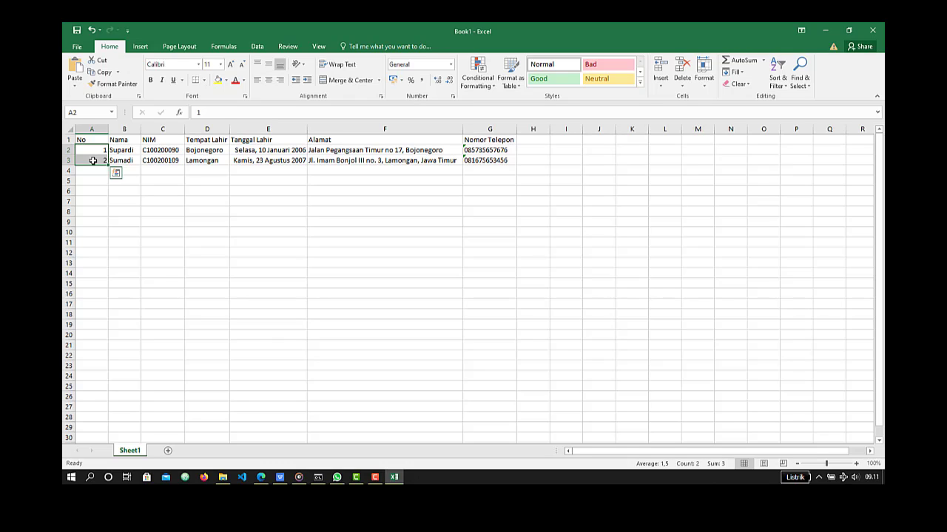
left_click(103, 210)
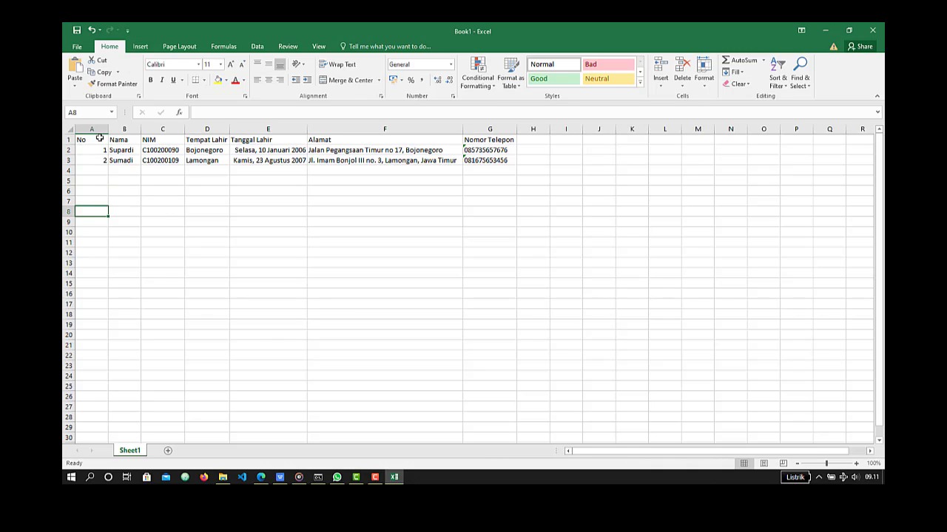
left_click_drag(97, 151, 97, 160)
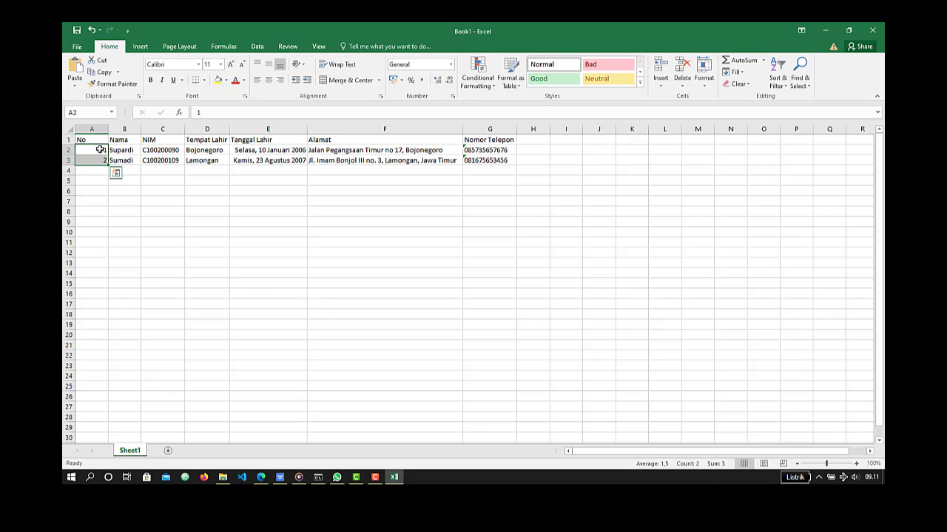
left_click(100, 150)
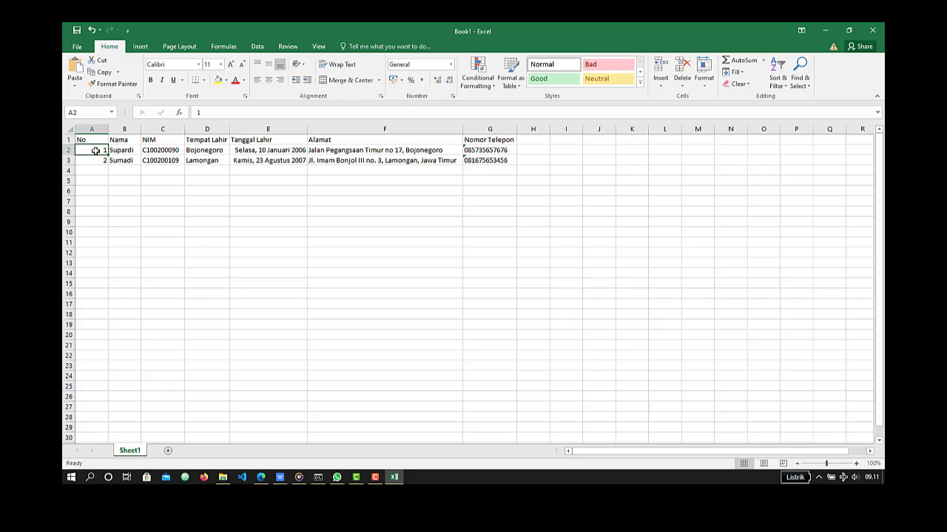
- Extend the number series from A2:A3 down the No column to 20 in row 21
left_click_drag(95, 150, 96, 160)
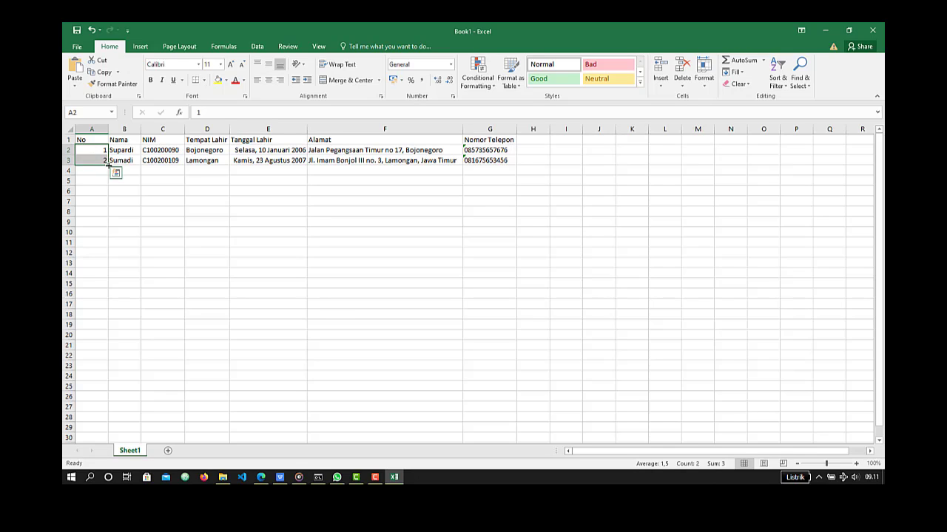
left_click_drag(108, 165, 110, 352)
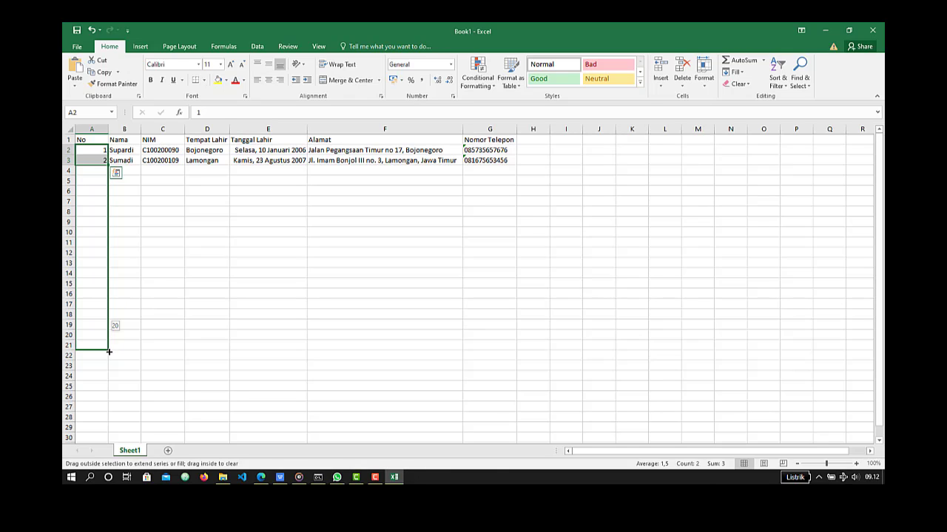
left_click_drag(109, 352, 109, 352)
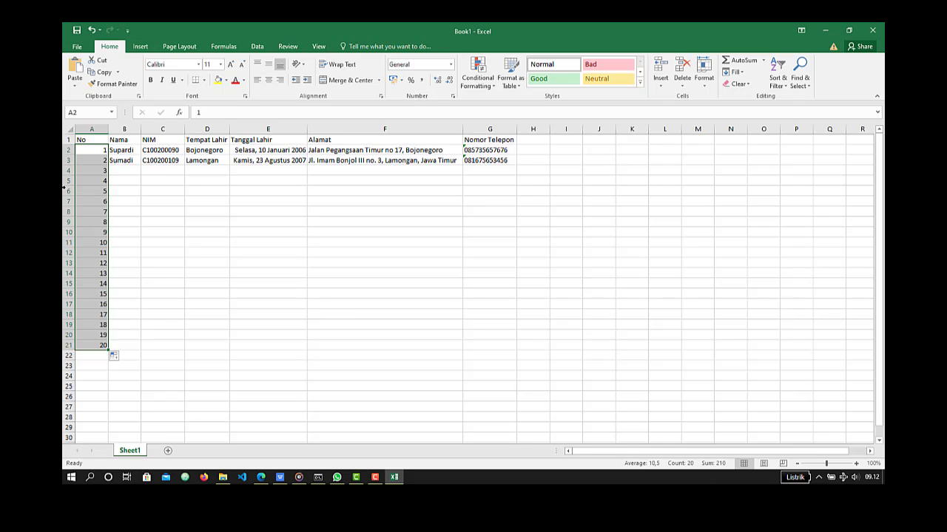
left_click(180, 219)
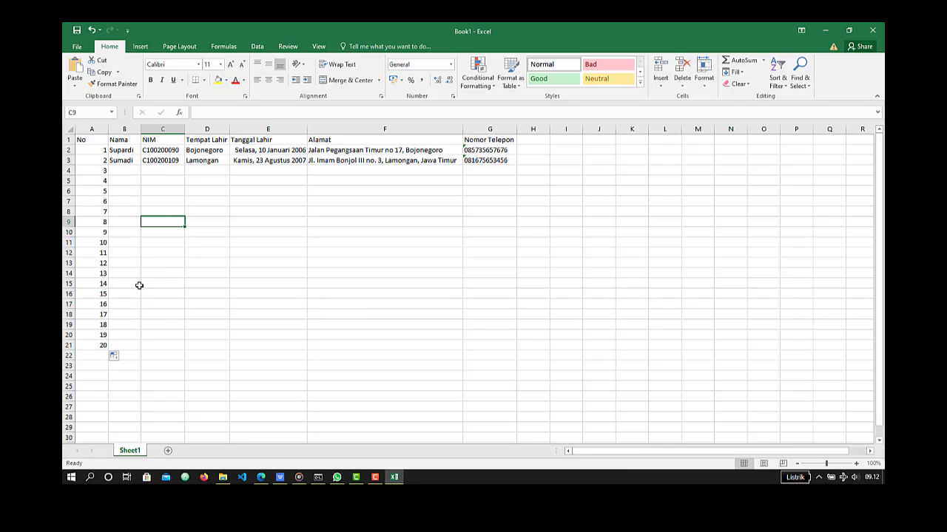
- Clear the filled numbers from A4:A21, keeping only the first two numbers
left_click(102, 172)
left_click_drag(102, 222, 101, 345)
key("Delete")
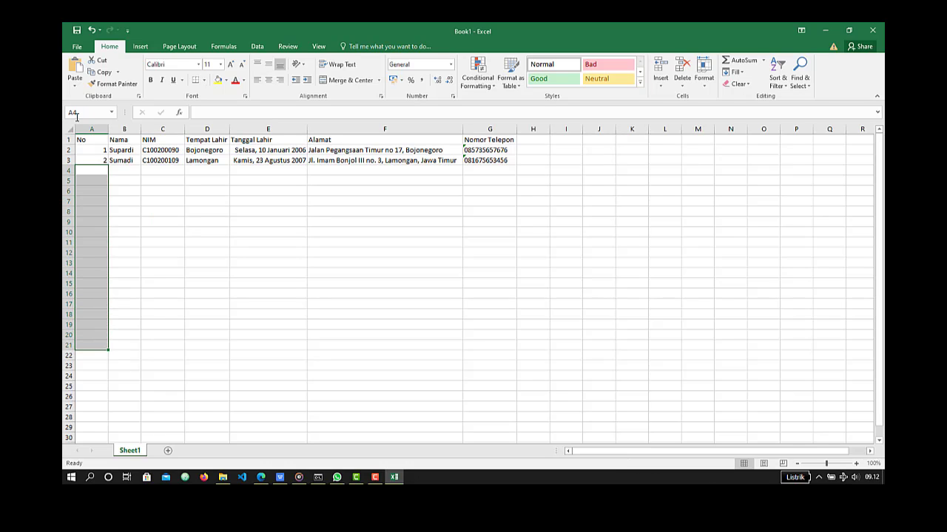
- Set the number in A3 to 3
left_click_drag(98, 160, 98, 180)
left_click(98, 159)
type("3")
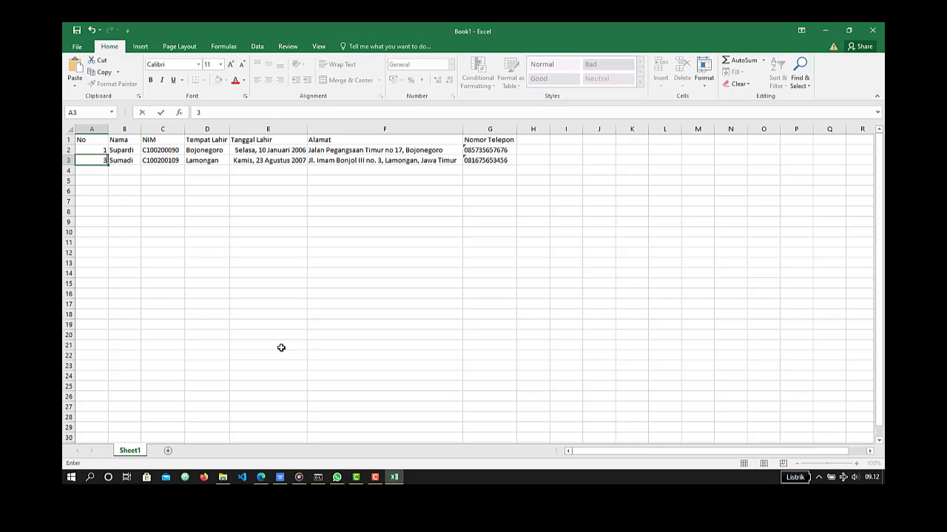
key("Return")
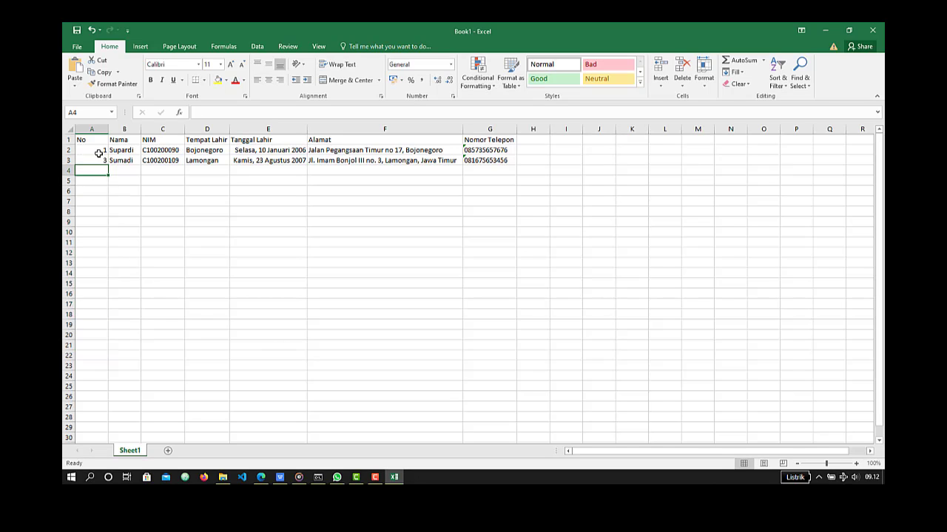
- Extend the number series from A2:A3 down the No column to 19 in row 11, and undo the fill
left_click_drag(98, 150, 97, 161)
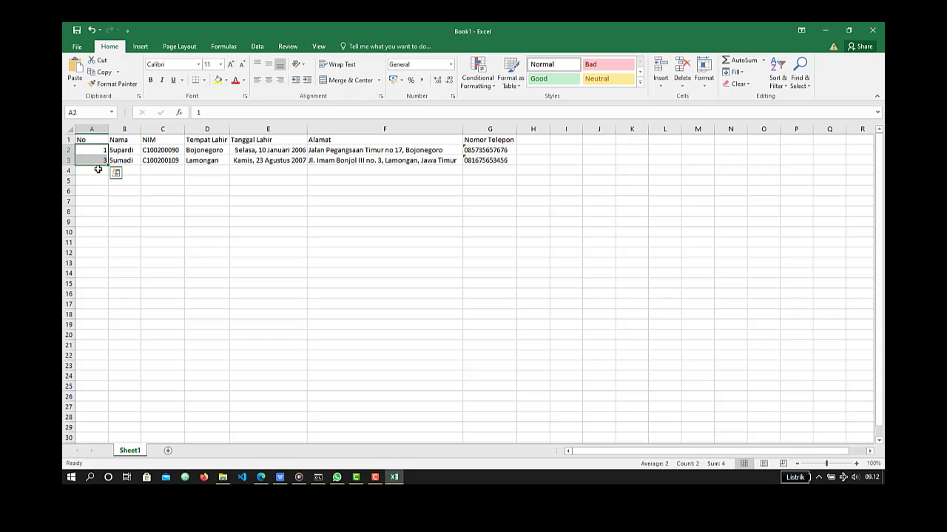
left_click(98, 171)
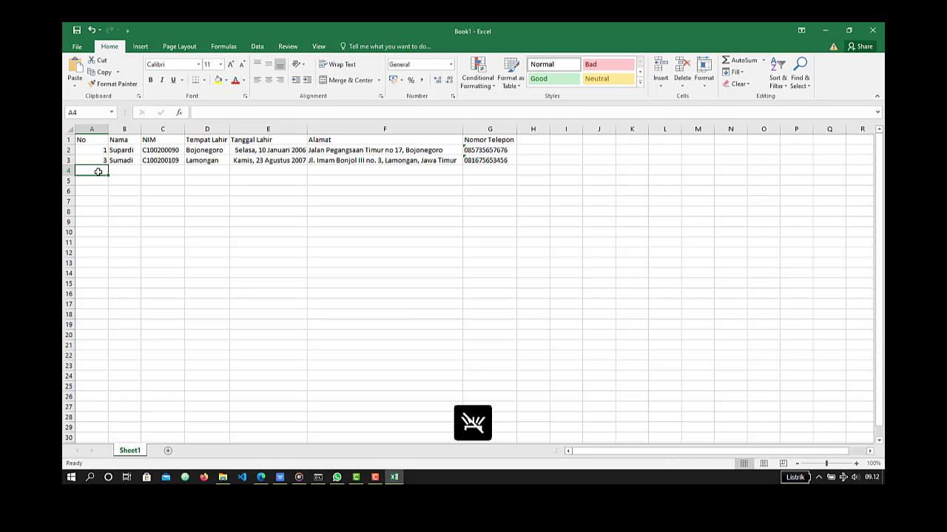
left_click(96, 159)
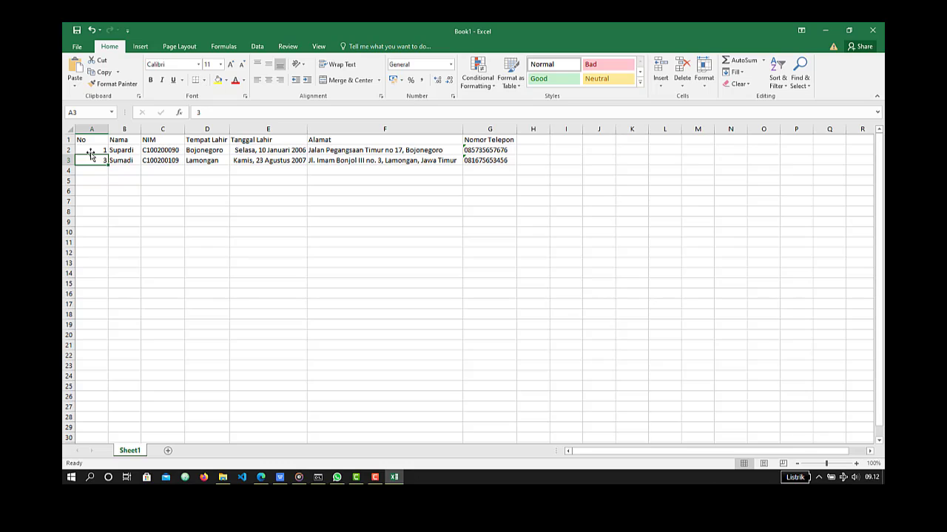
double_click(90, 151)
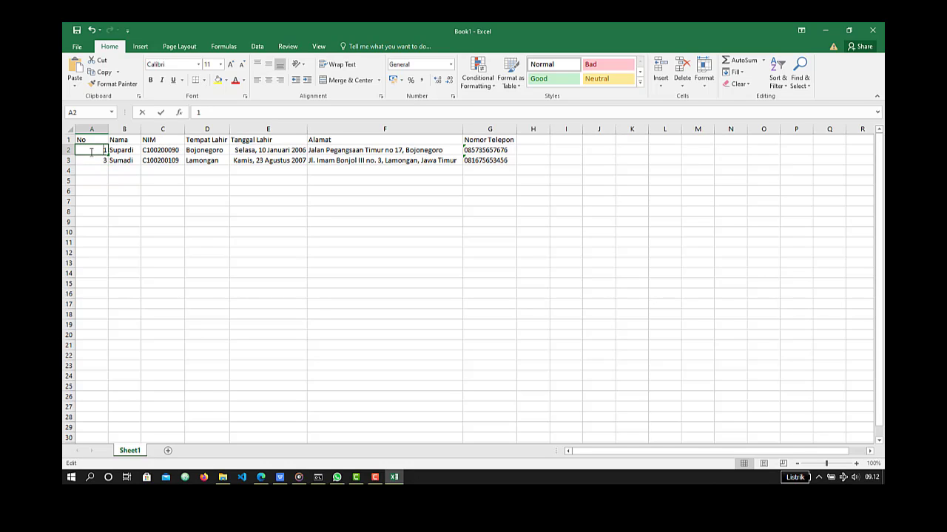
left_click(93, 160)
left_click_drag(93, 150, 102, 252)
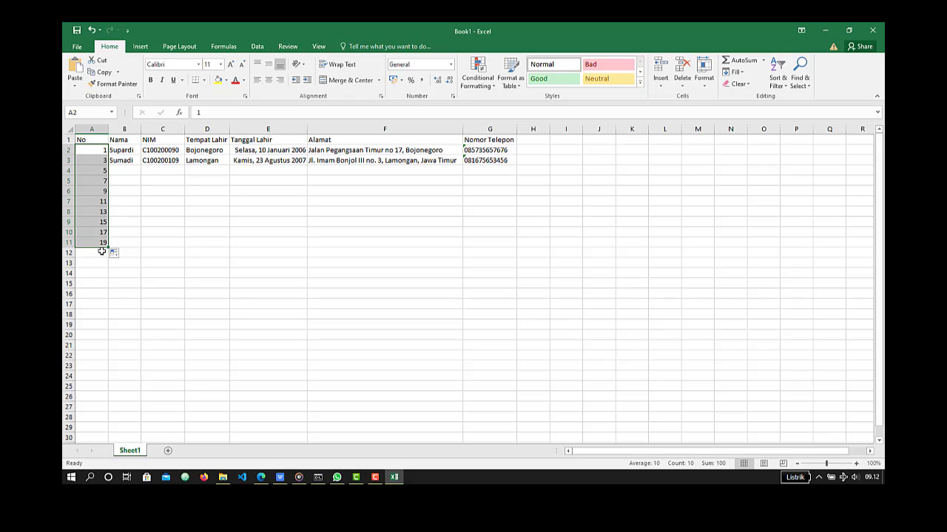
key("ctrl+z")
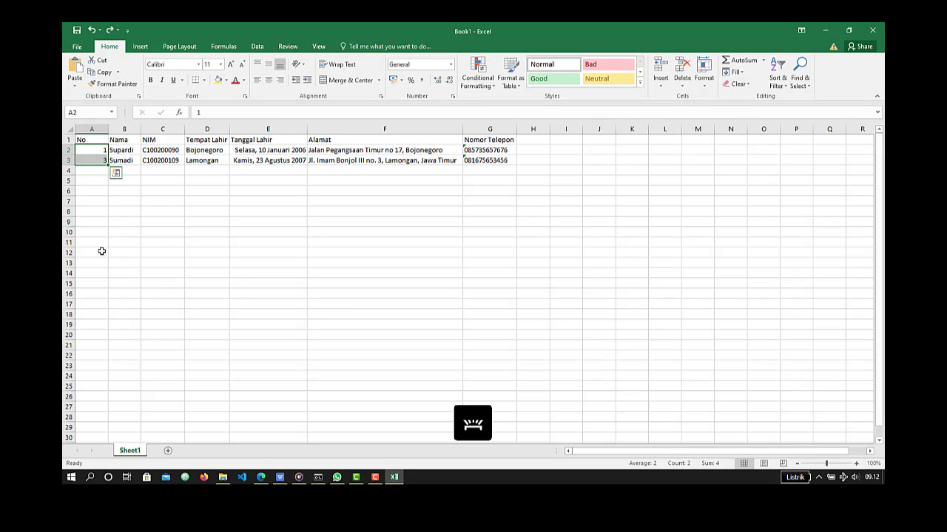
- Enter 6 in A4 as the third number of the No column
left_click(94, 173)
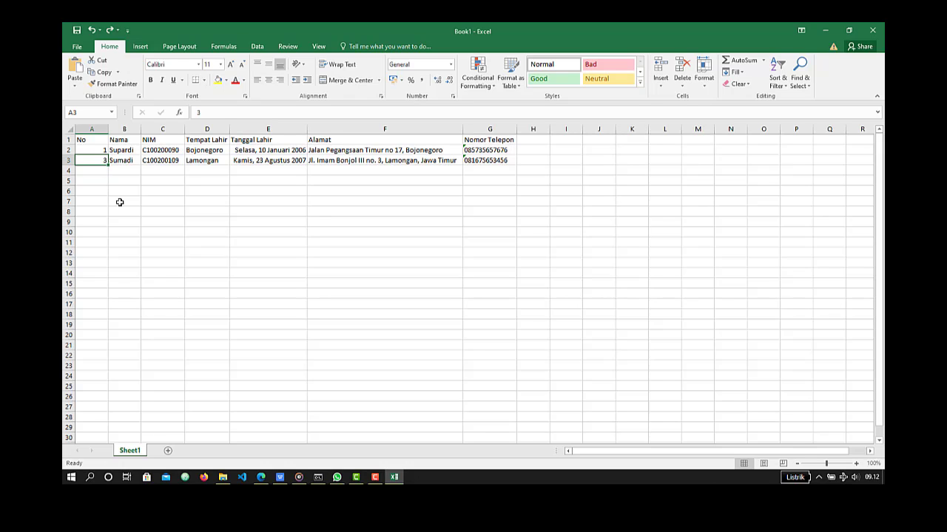
key("Up")
key("Down")
type("6")
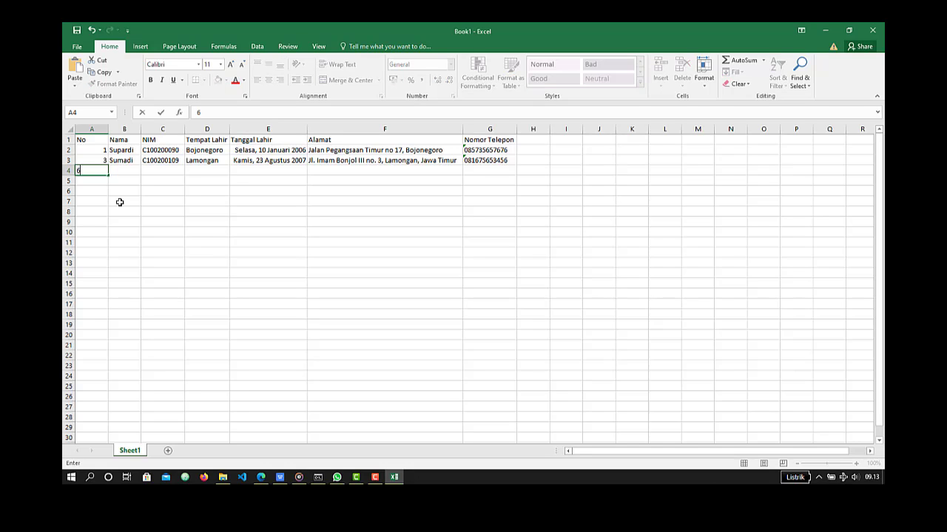
key("Return")
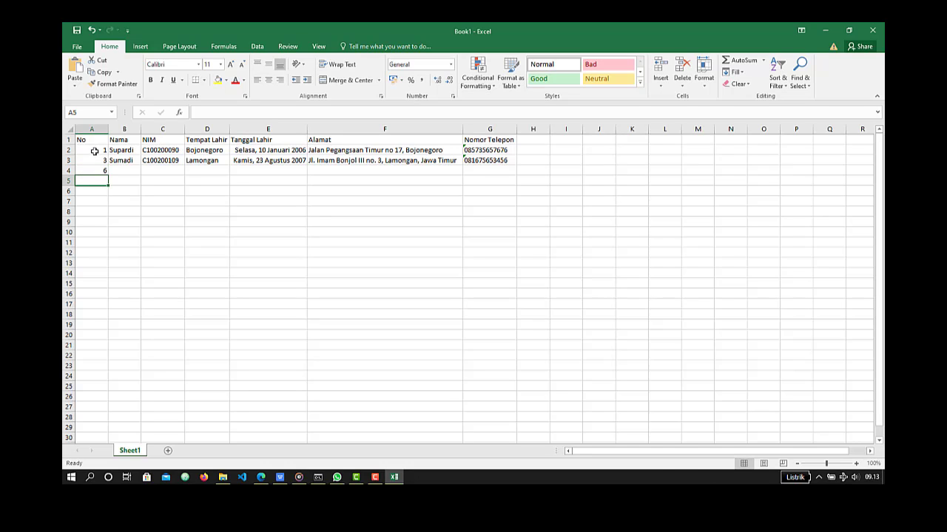
- Try extending the series from A2:A4 down to row 15, undo the fill, and clear the number in A4
left_click_drag(93, 152, 105, 290)
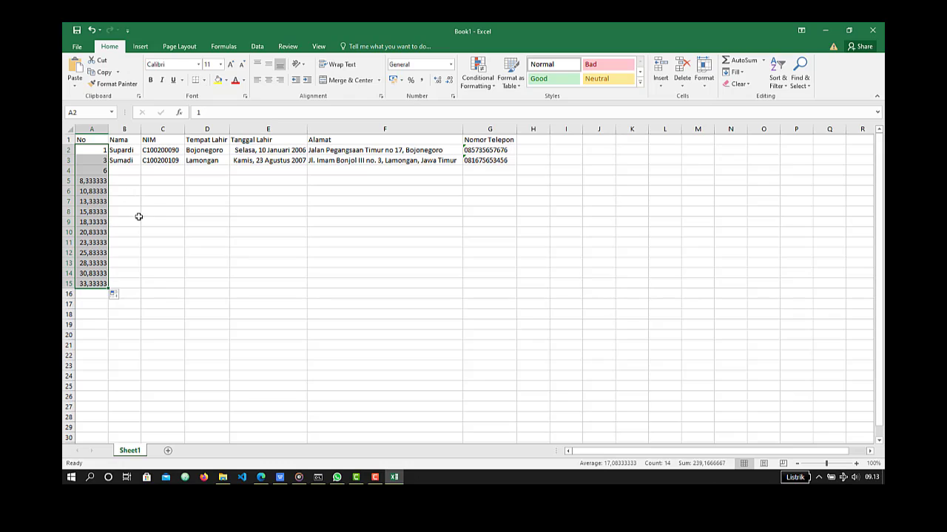
key("ctrl+z")
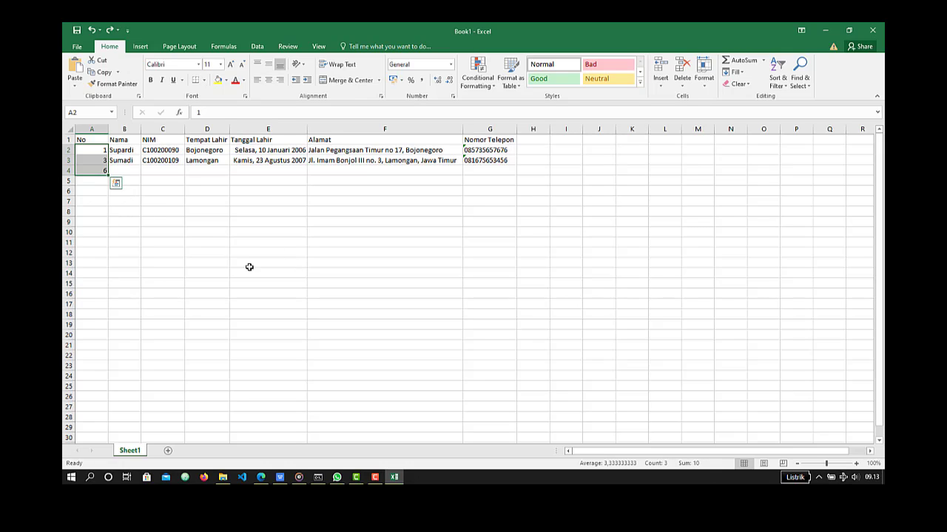
left_click(101, 170)
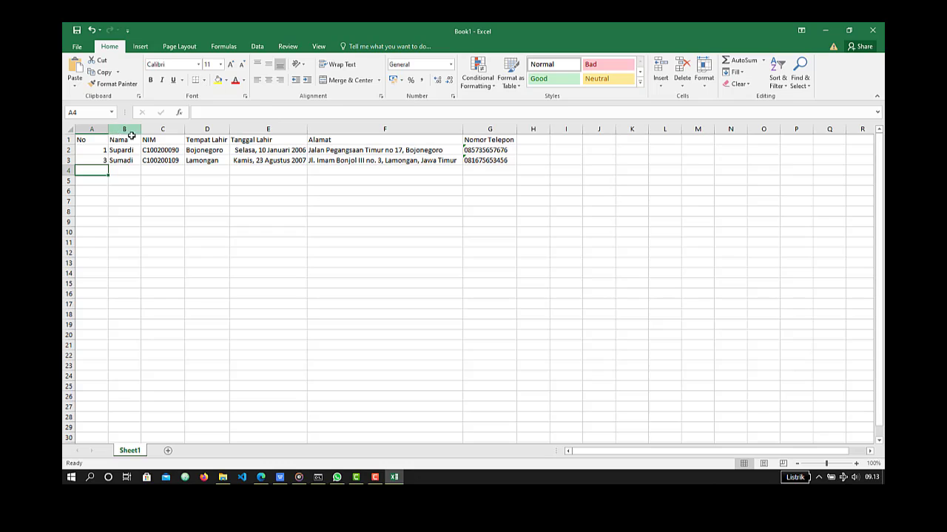
- Narrow the NIM column so its entries no longer fit, and apply Wrap Text to the whole column
left_click_drag(185, 130, 169, 131)
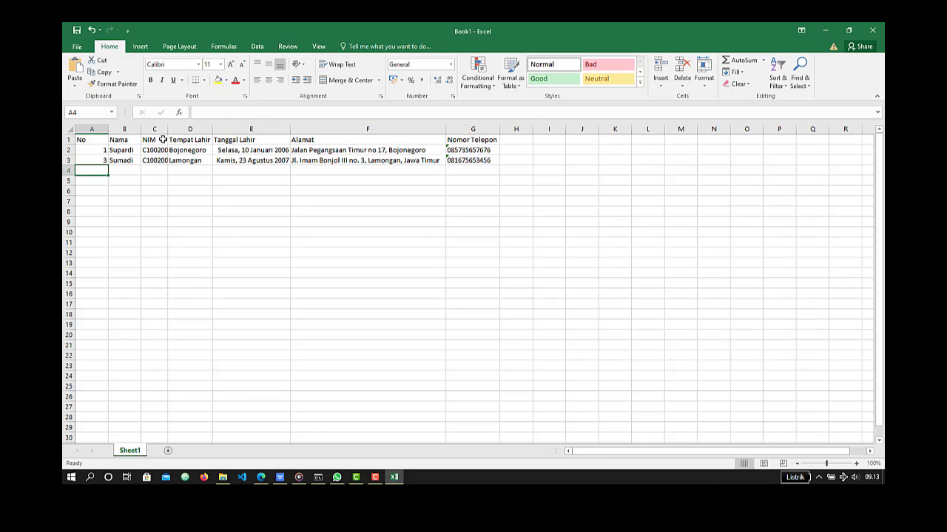
left_click(343, 66)
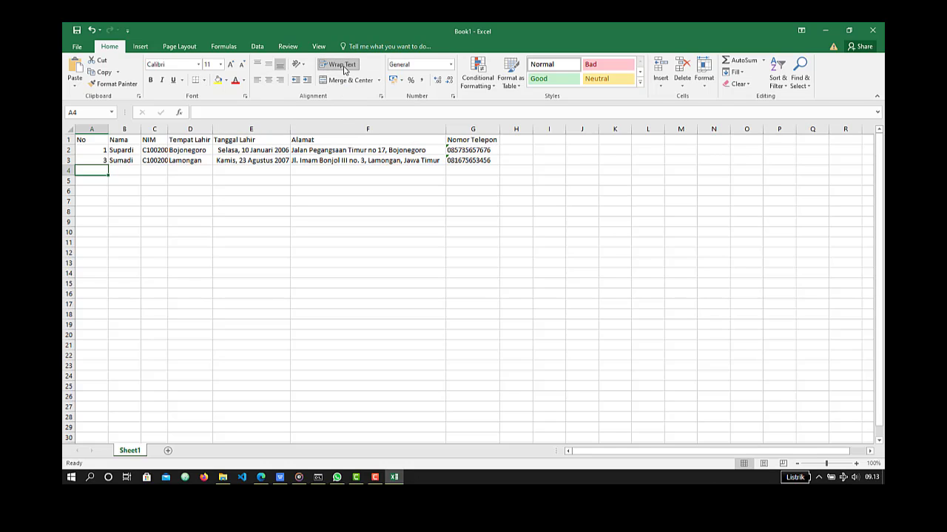
left_click(155, 129)
left_click(347, 66)
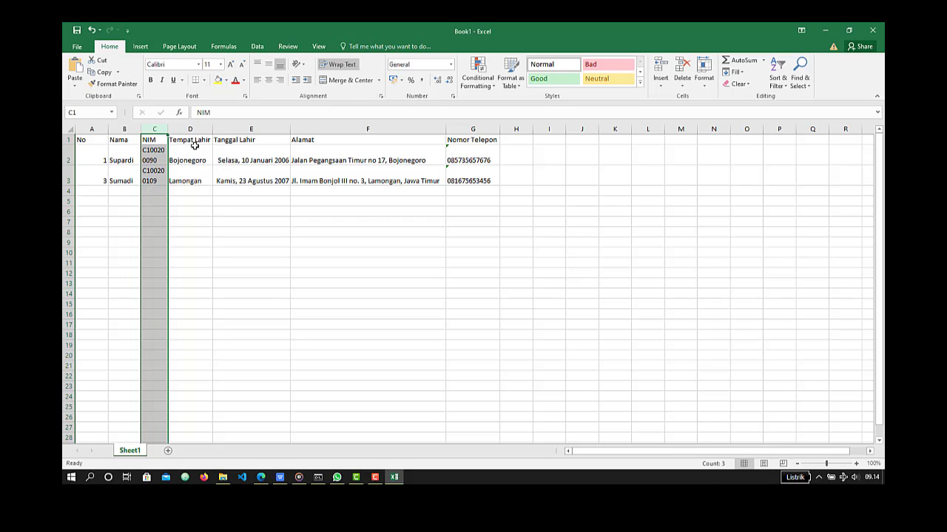
- Undo the text wrapping of the NIM column, and enter 2 in A3 as the second number of the No column
key("ctrl+z")
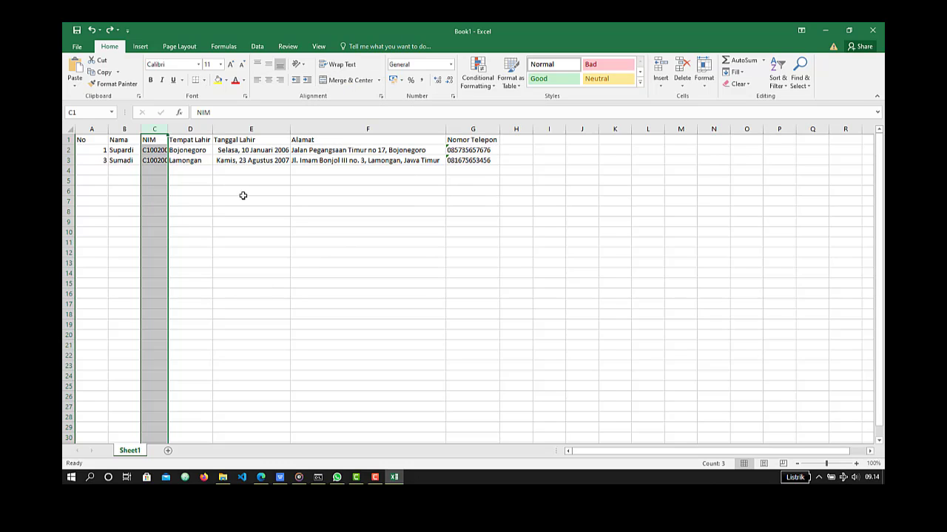
left_click(104, 182)
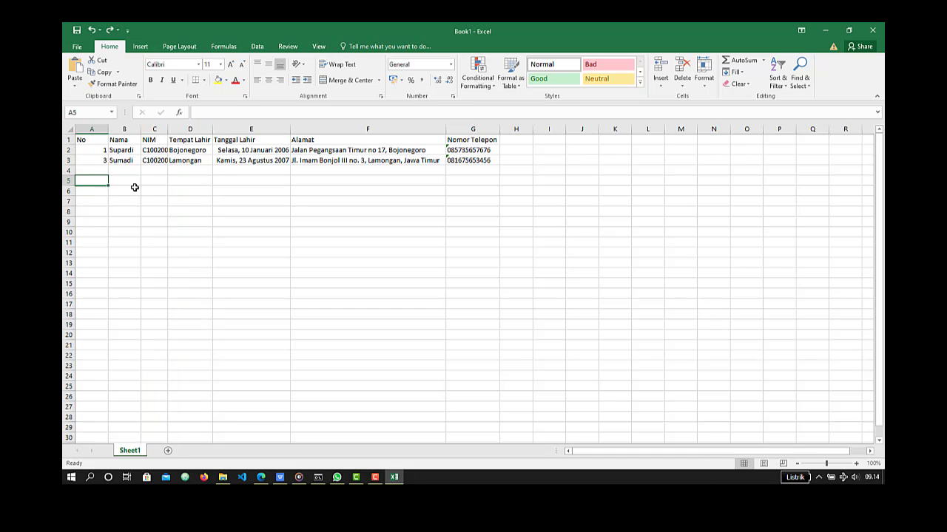
left_click(95, 162)
type("2")
key("Return")
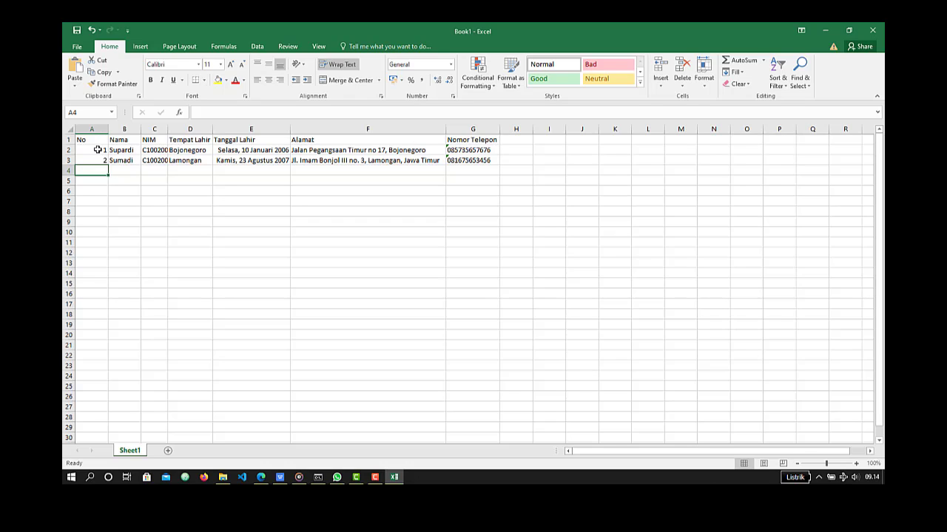
- Try Merge & Center on A2:A3, accepting the loss of the lower value, and undo the merge
left_click_drag(98, 152, 98, 159)
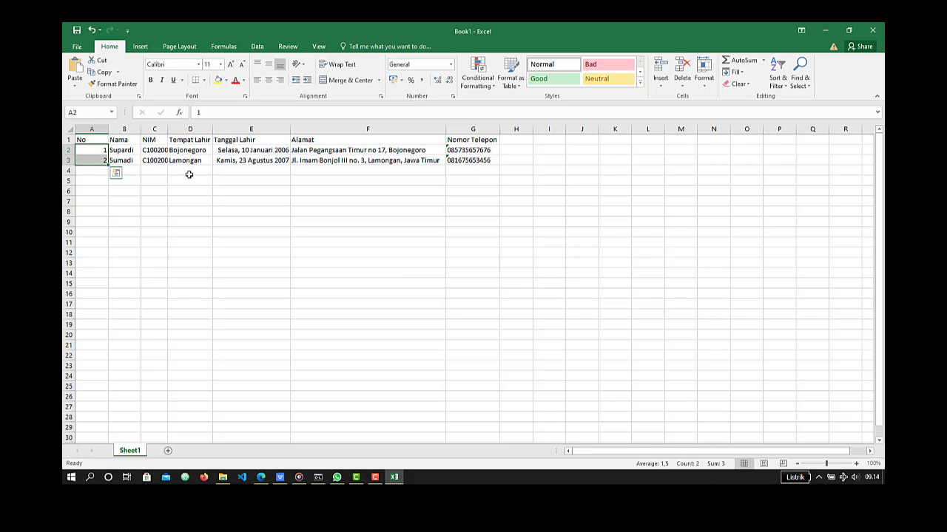
left_click(350, 80)
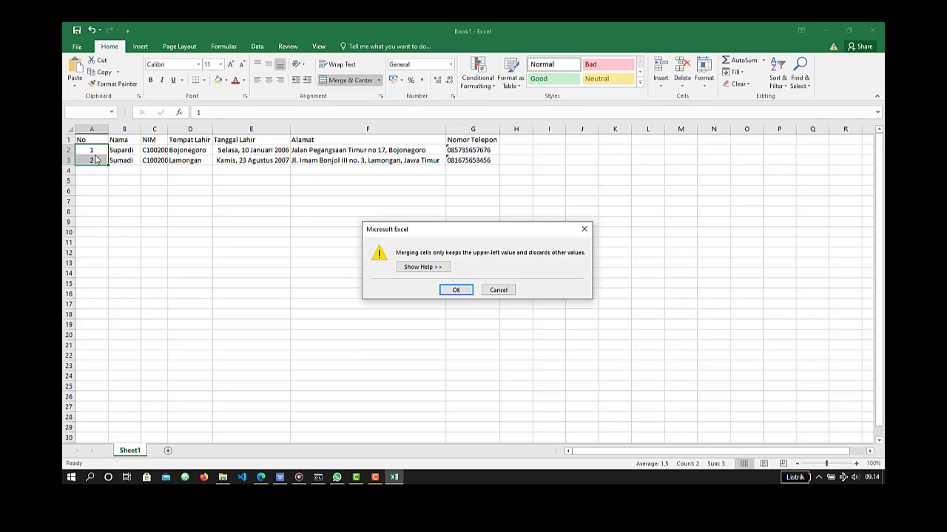
left_click(455, 291)
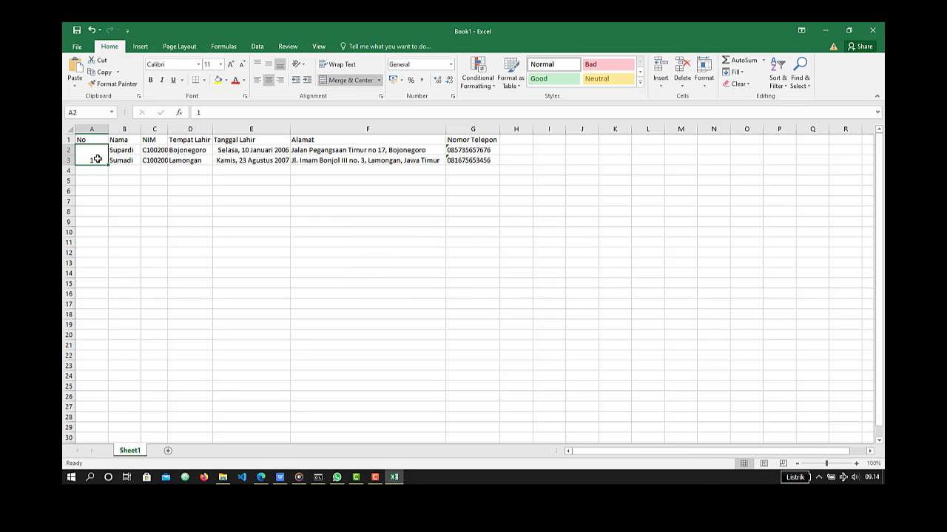
key("ctrl+z")
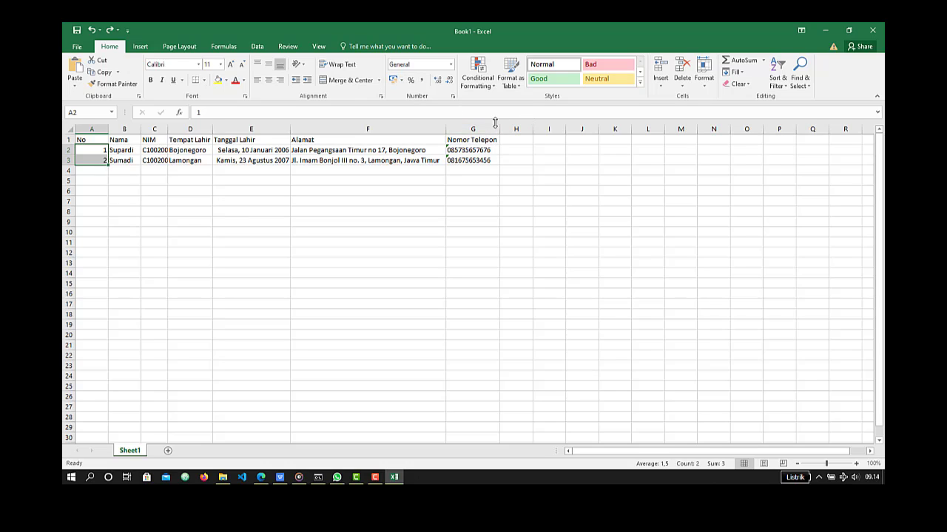
- Autofit the NIM column's width to its entries
left_click(518, 139)
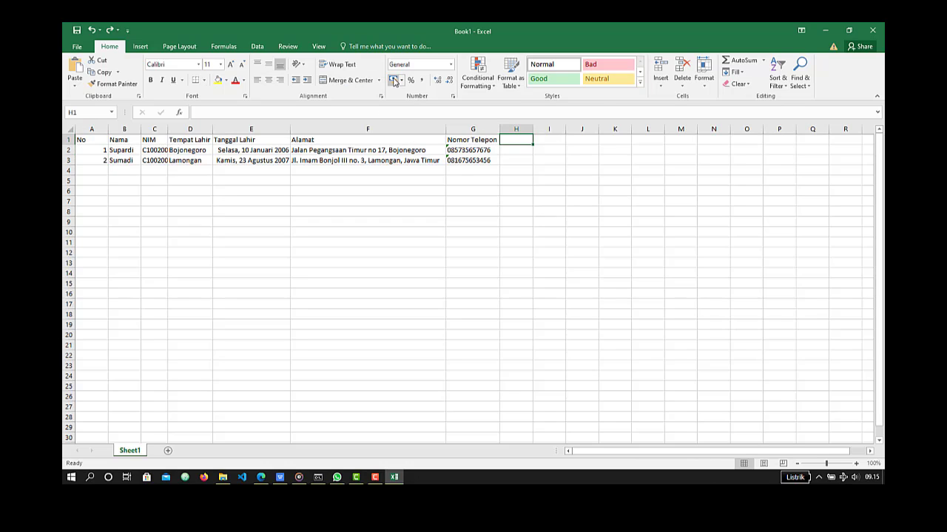
left_click(448, 65)
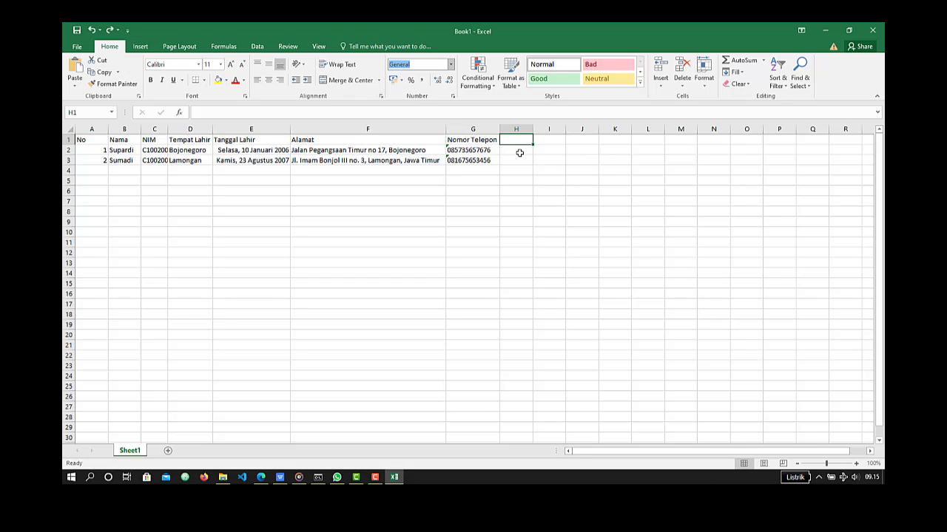
double_click(168, 129)
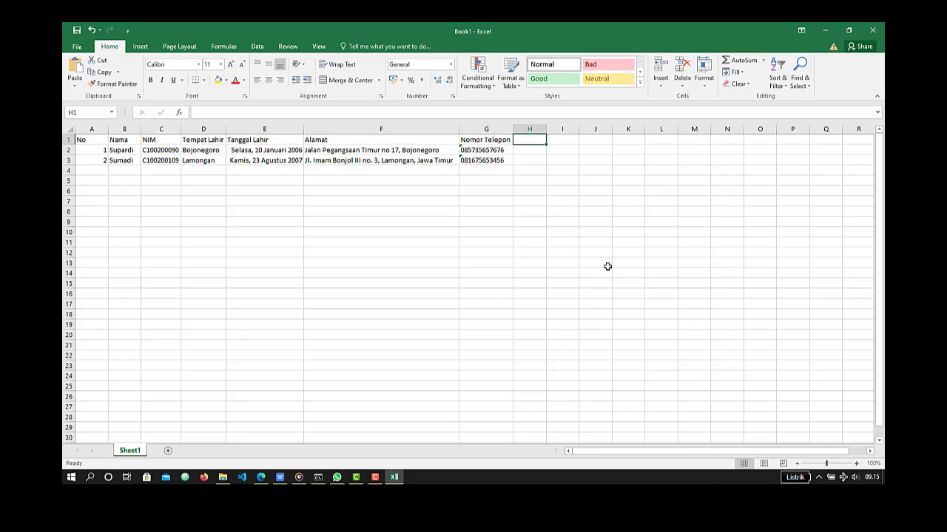
- Enter the column heading Tagihan SPP in H1
type("K")
key("BackSpace")
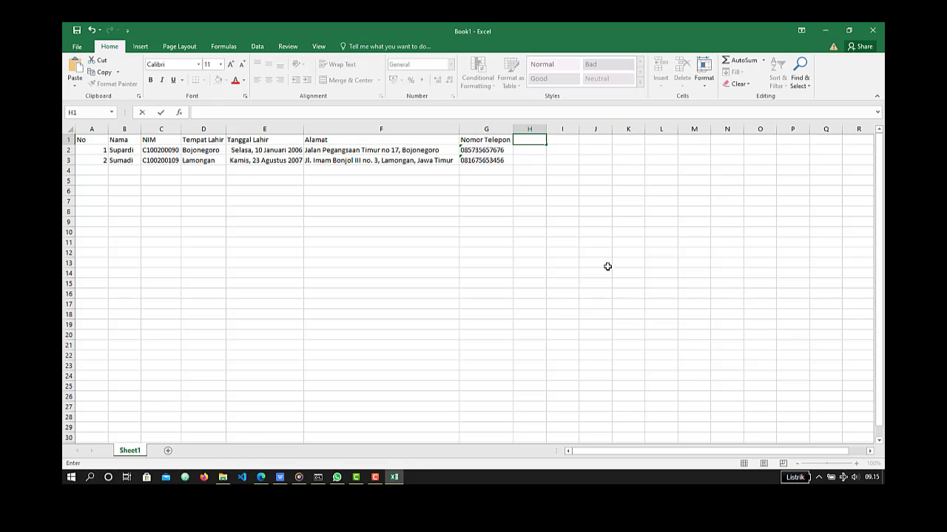
type("Tagihan SPP")
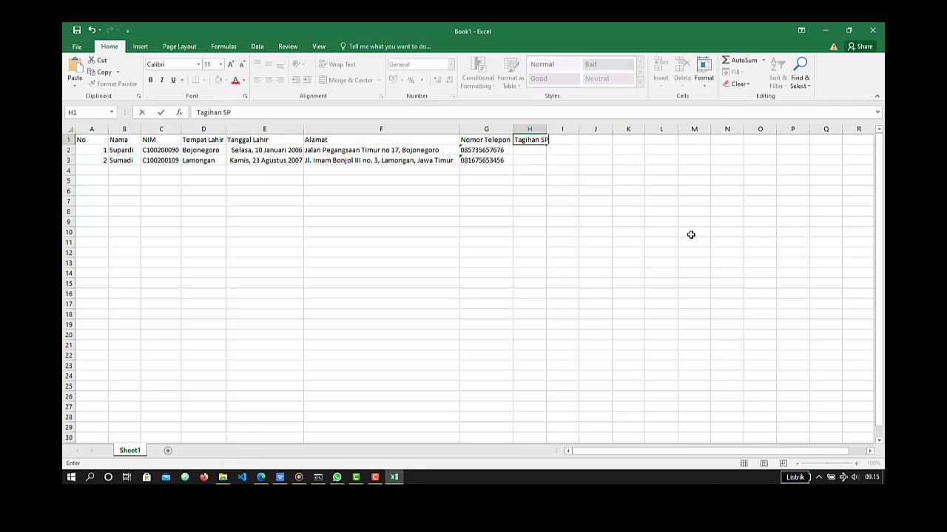
key("Return")
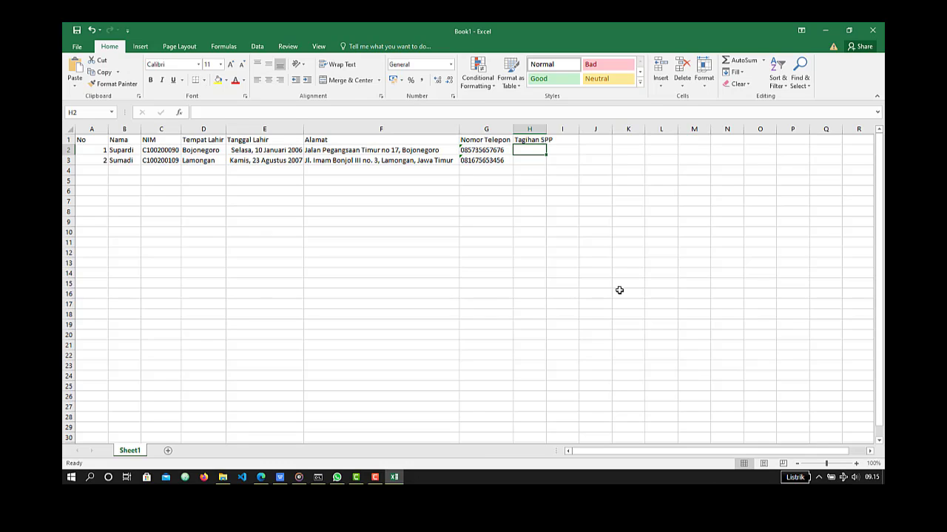
- Enter 2400000 in H2 and 760000 in H3, and autofit the width of the Tagihan SPP column
type("24000")
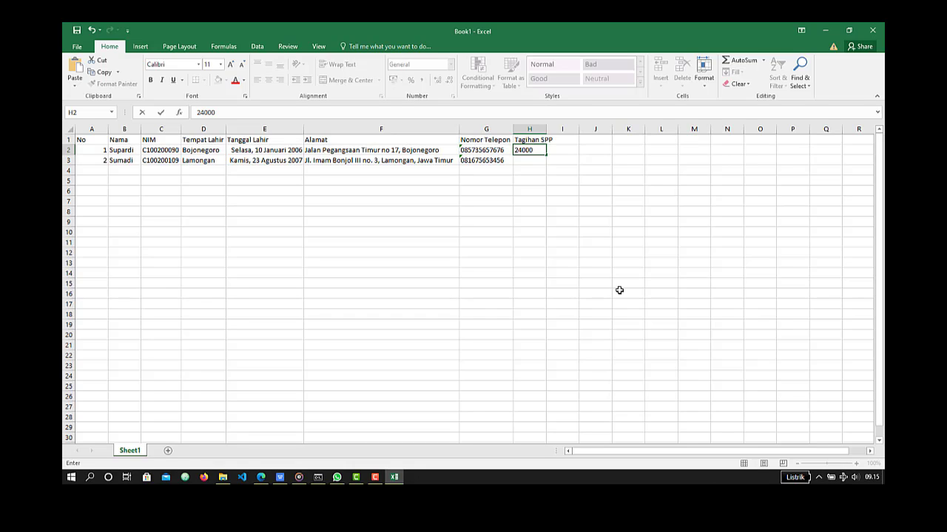
type("00")
key("Return")
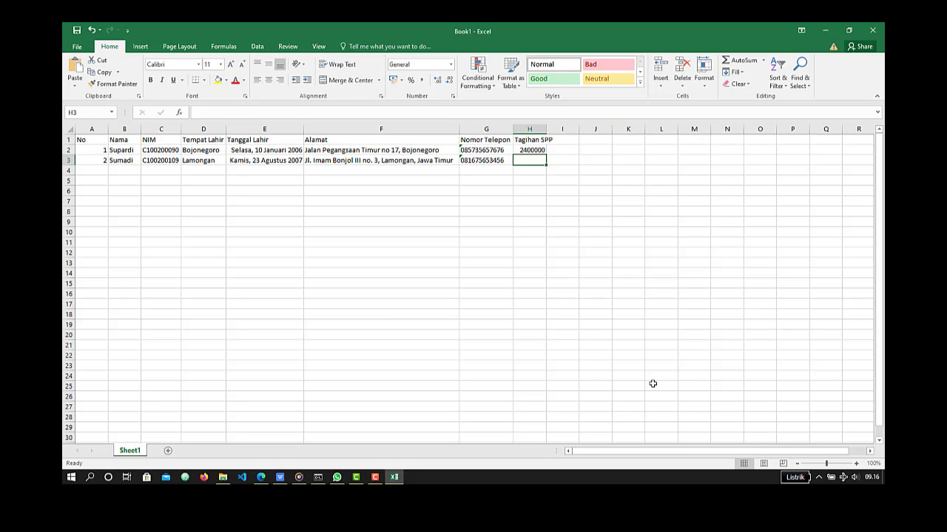
type("7")
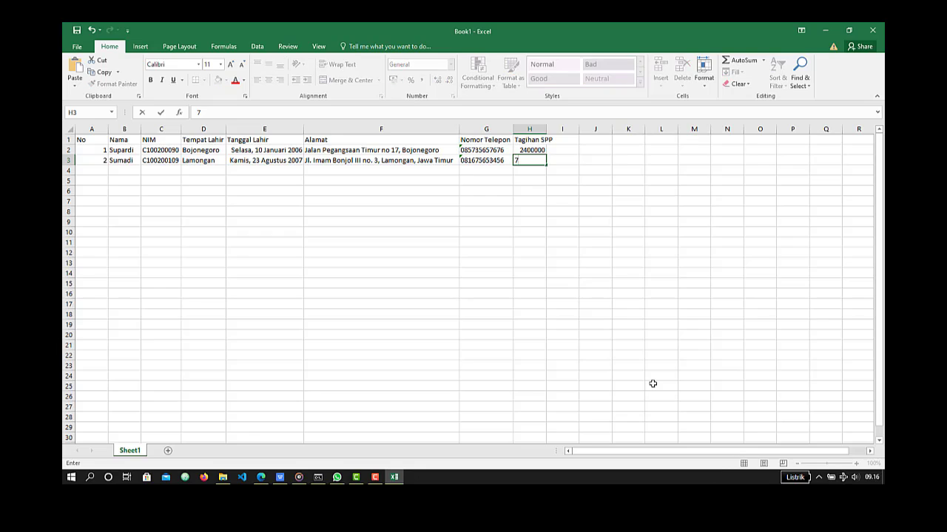
type("600000")
key("Return")
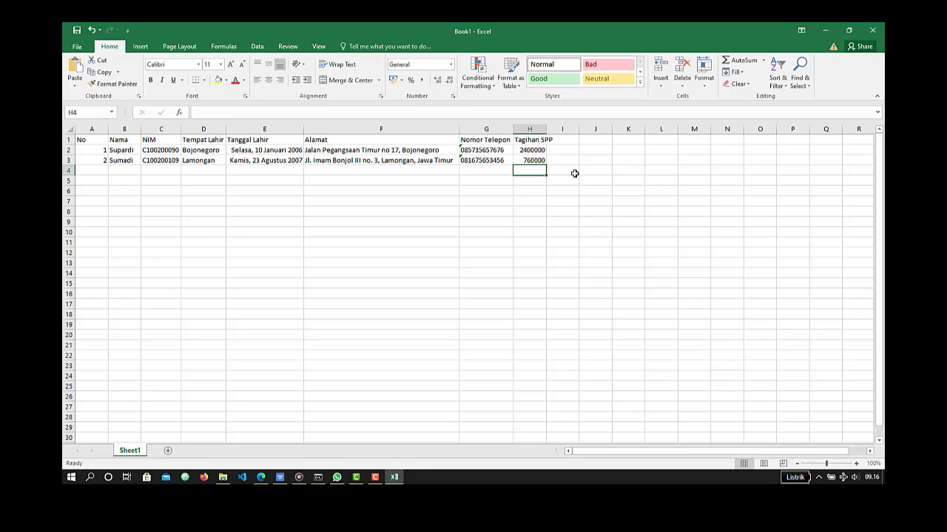
double_click(544, 130)
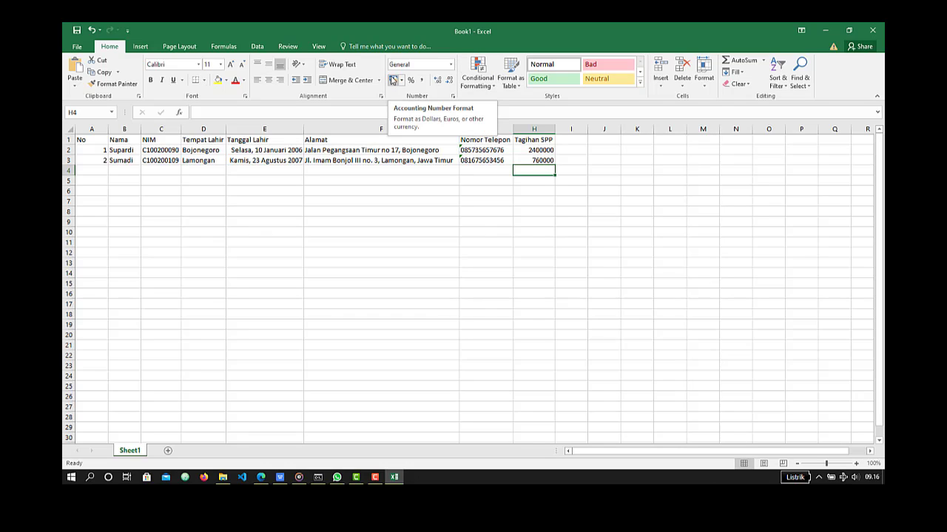
- Apply the Accounting number format to the whole Tagihan SPP column, and widen the column to roughly twice its width
left_click(534, 130)
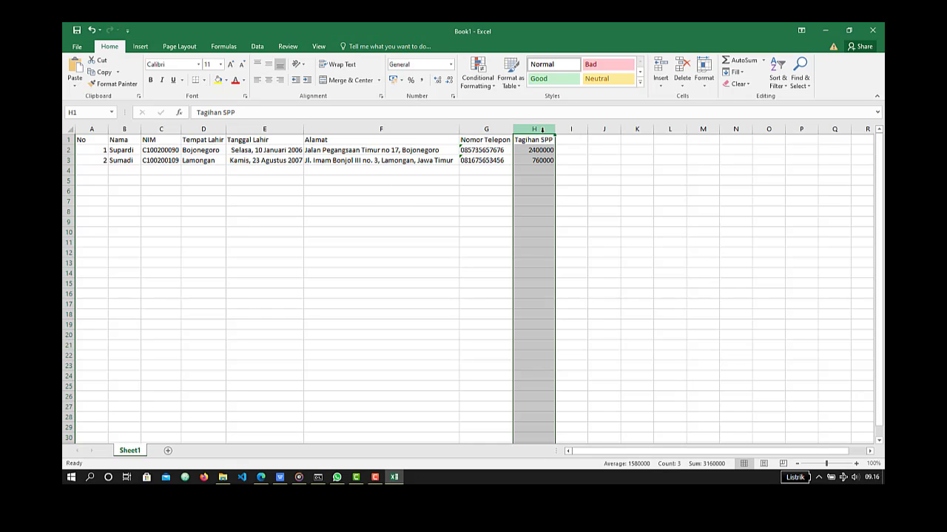
left_click(545, 170)
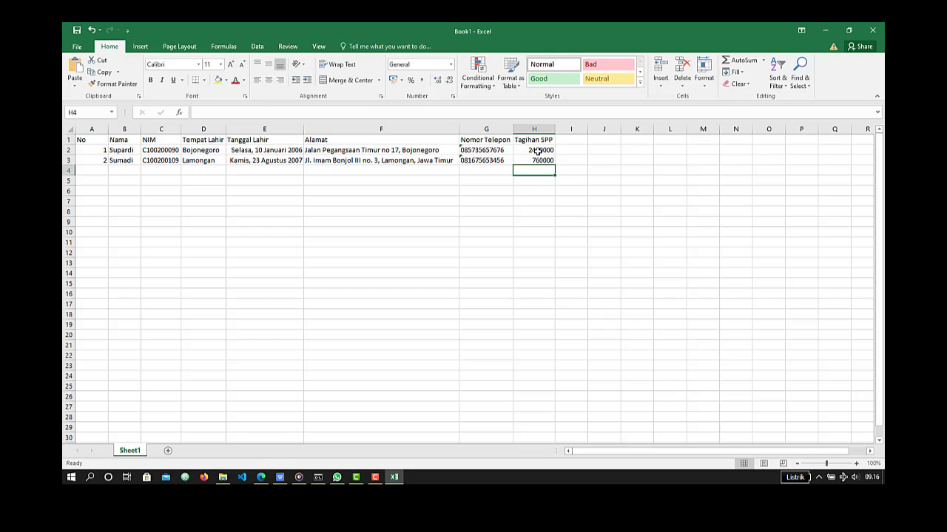
left_click(534, 131)
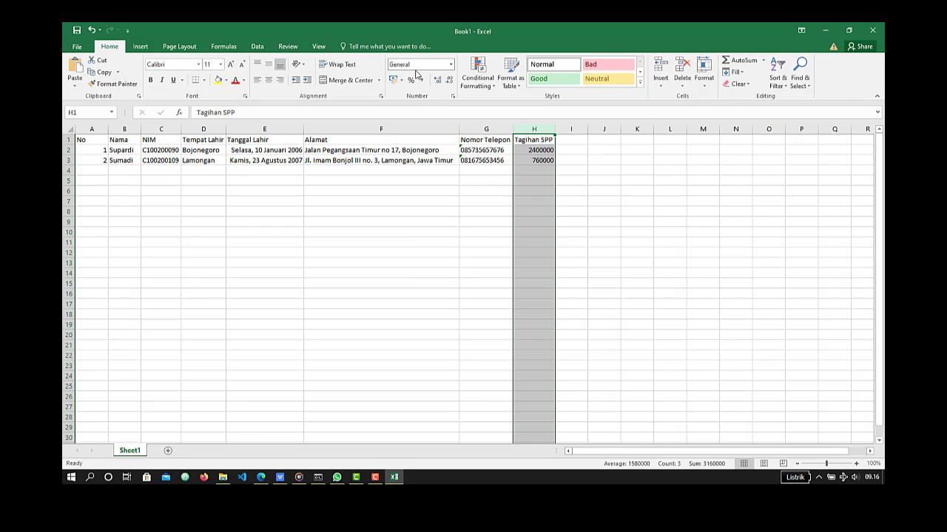
left_click(450, 64)
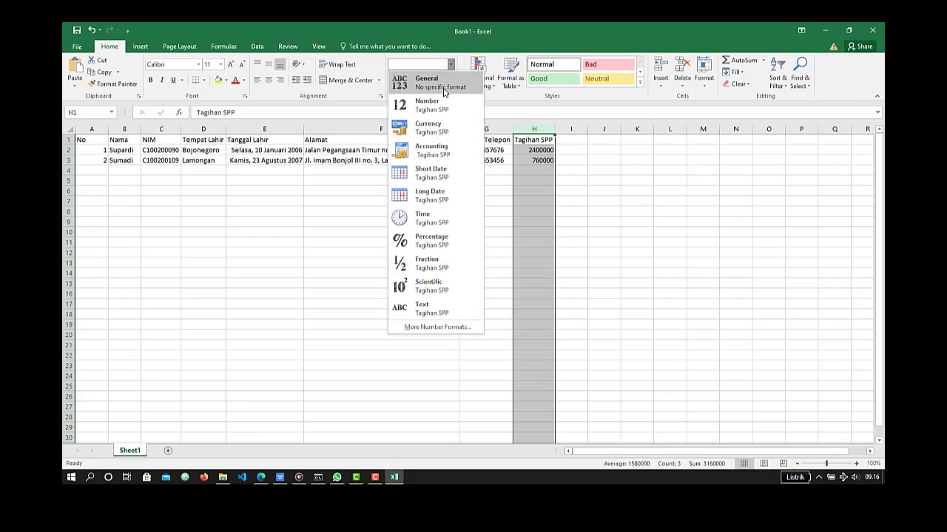
left_click(446, 161)
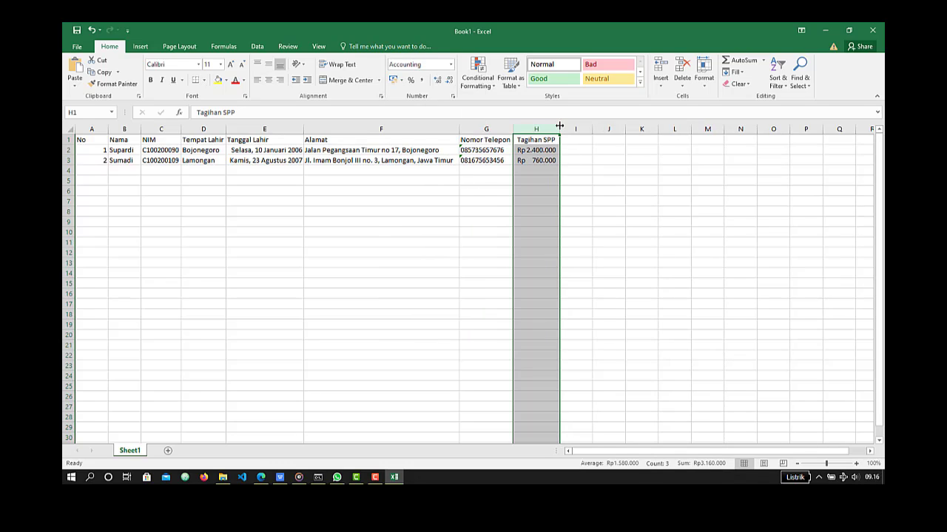
left_click_drag(559, 130, 598, 129)
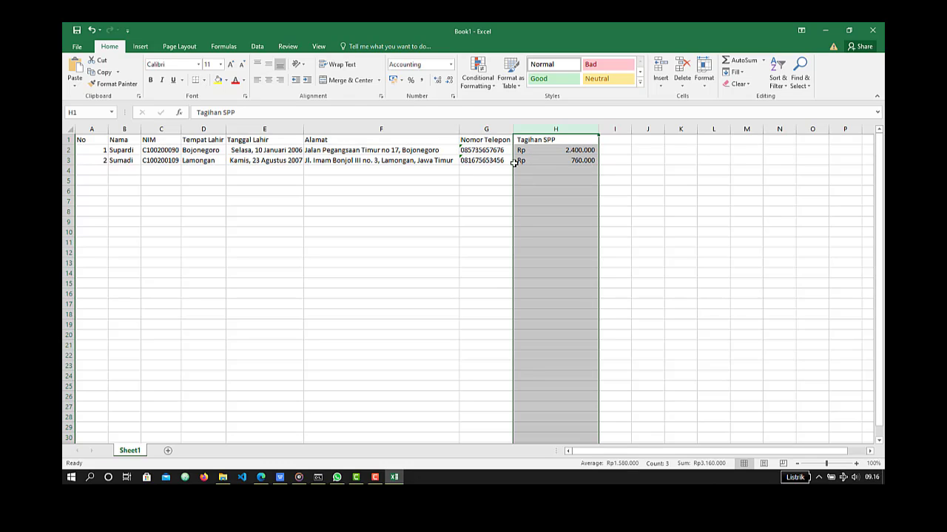
- Try the Currency format on the Tagihan SPP column, and return the column to the Accounting format
left_click(450, 65)
left_click(434, 131)
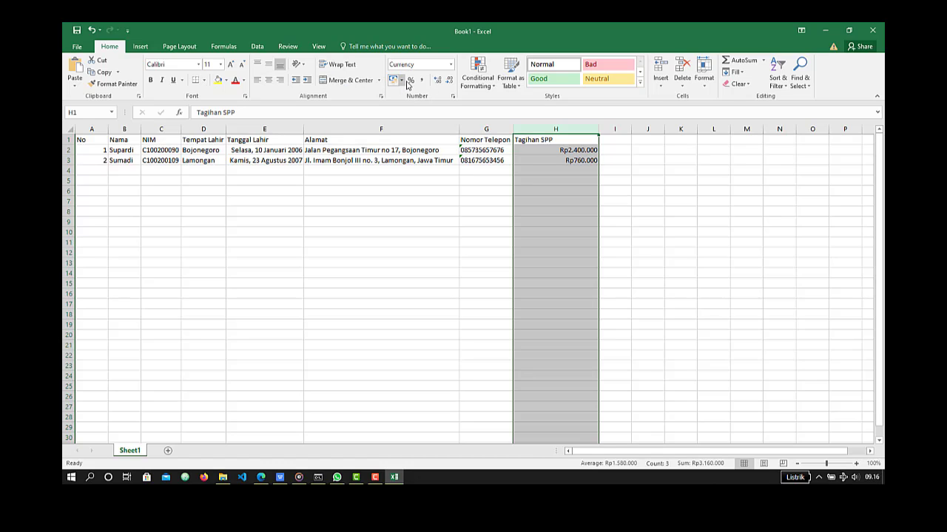
left_click(451, 65)
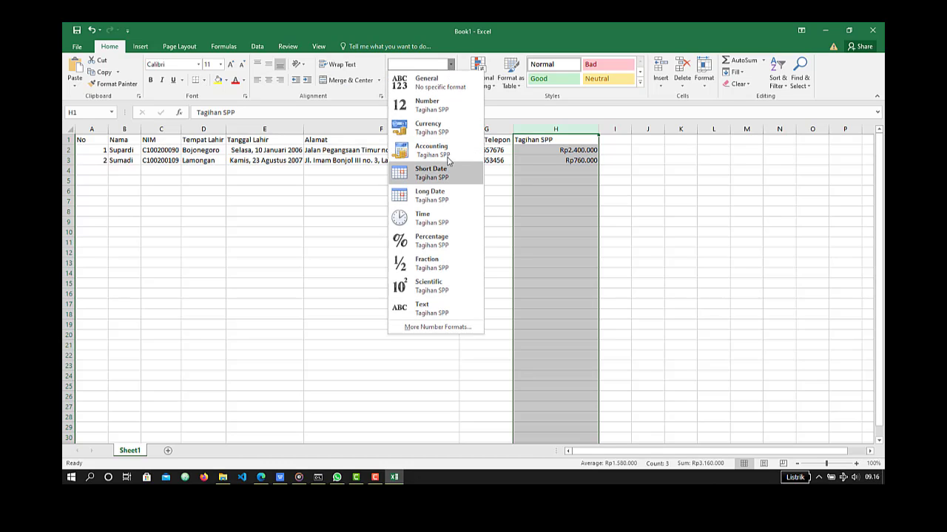
left_click(449, 154)
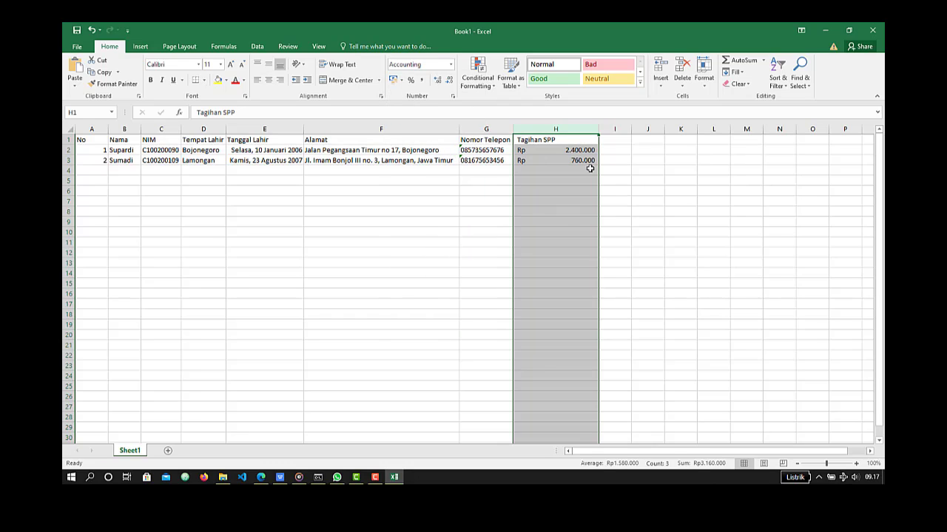
- Try the $ English (United States) accounting format on H3, and undo it
left_click(576, 151)
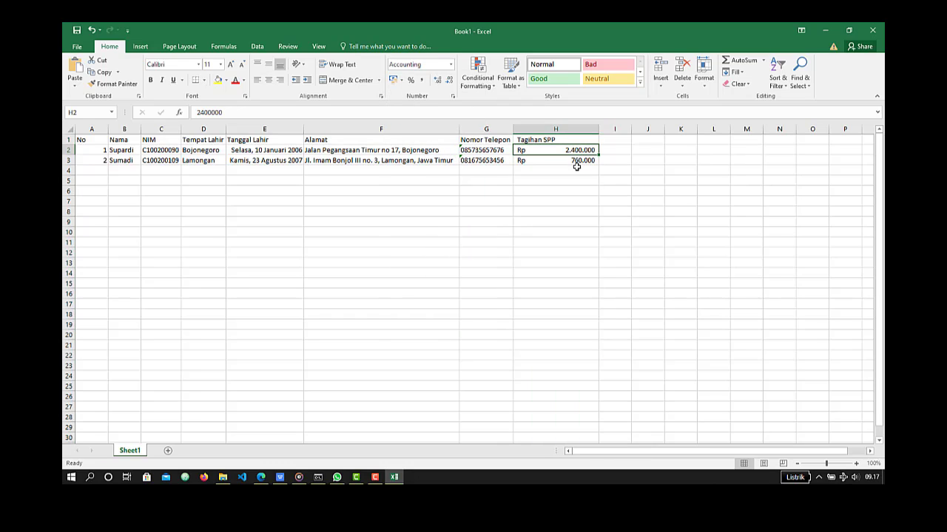
left_click(579, 161)
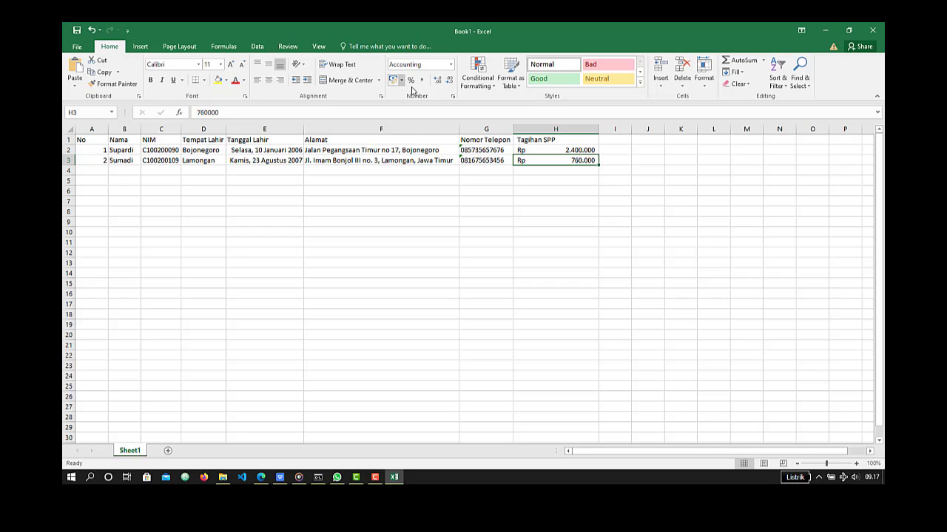
left_click(401, 82)
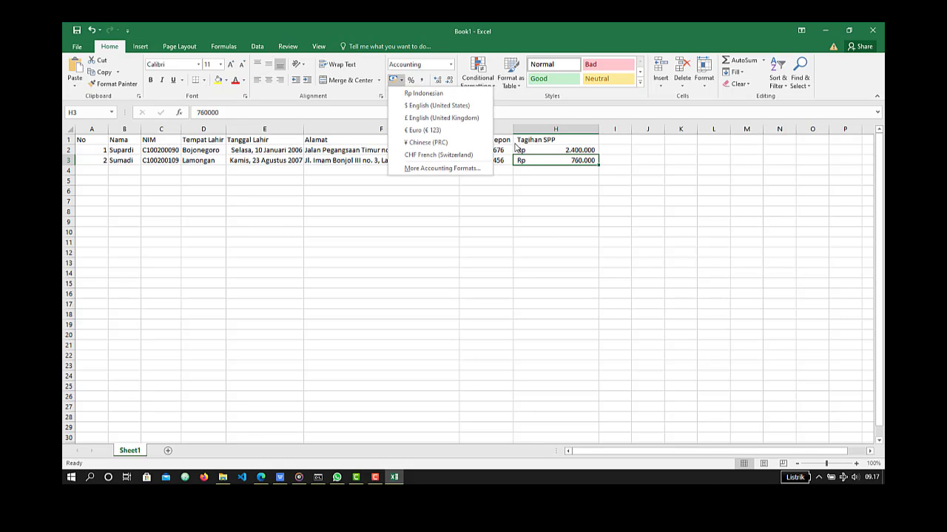
left_click(447, 106)
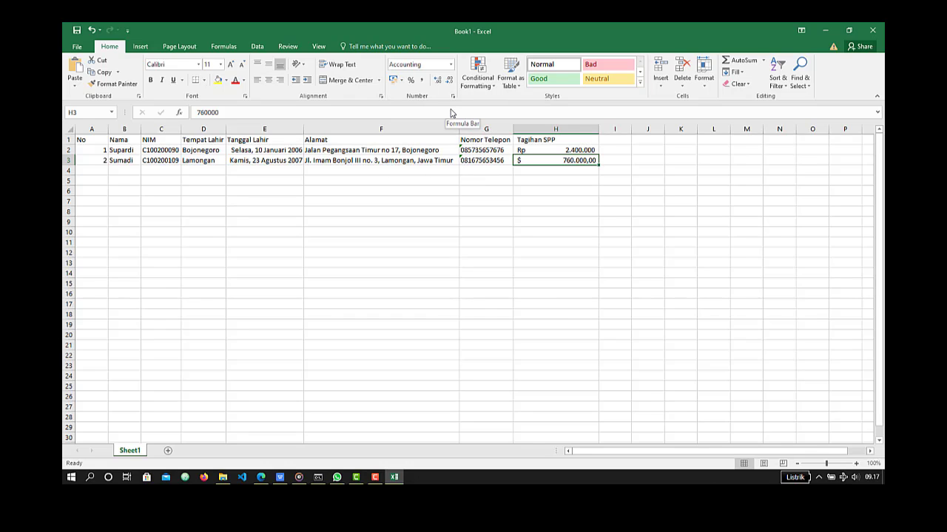
key("ctrl+z")
- Apply the default Rp accounting format to H3, and accept the additional accounting settings with 0 decimal places and symbol Rp
left_click(397, 81)
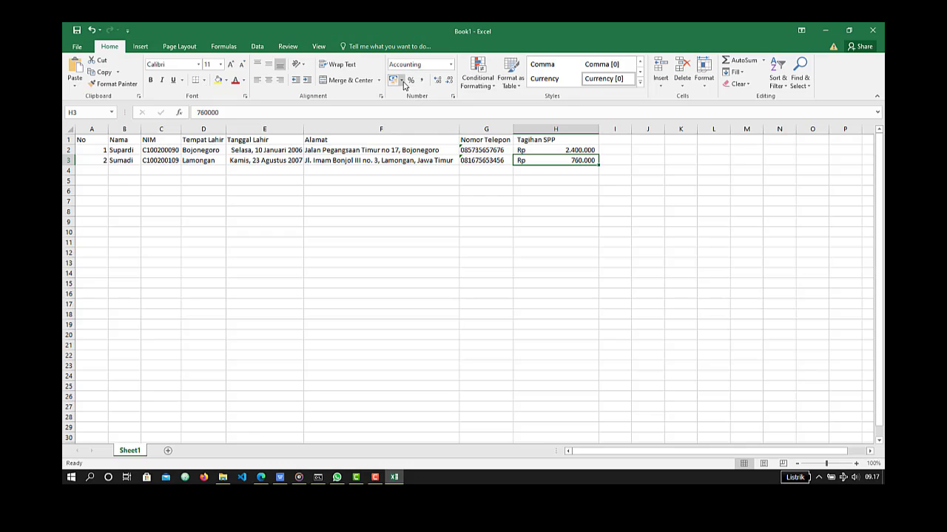
left_click(403, 83)
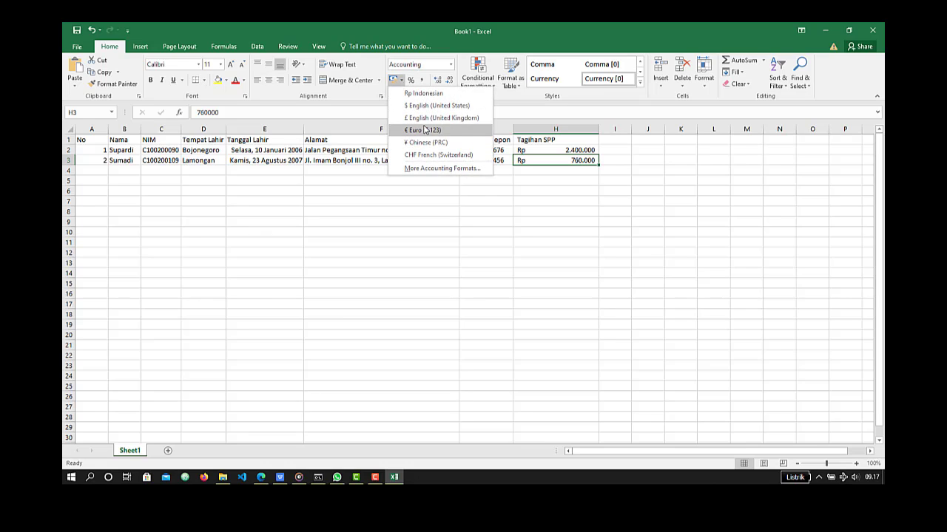
left_click(436, 170)
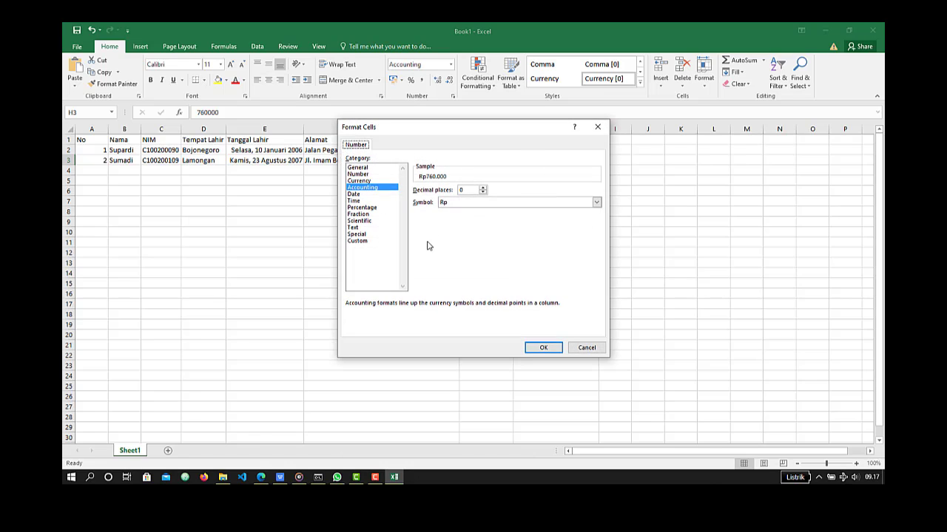
key("Return")
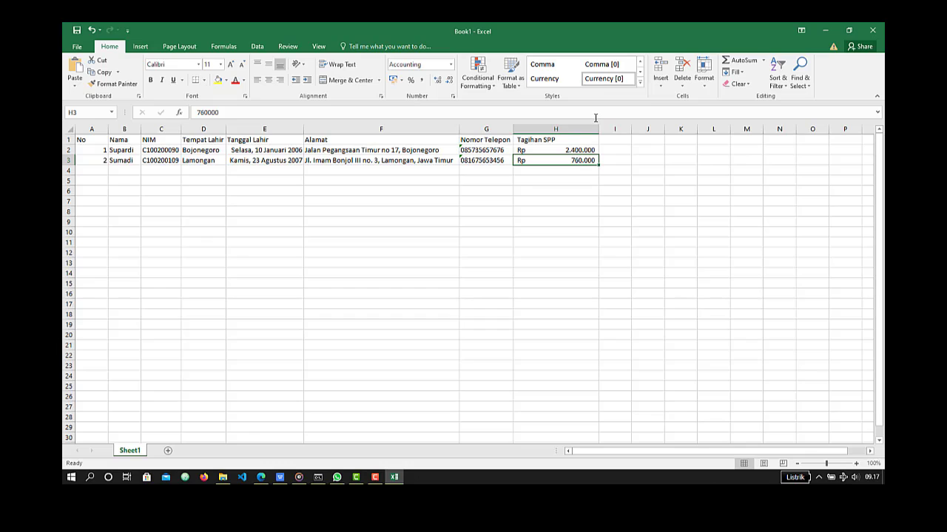
- Try two decimal places on the Tagihan SPP amount in H2, and return it to zero decimal places
left_click(582, 150)
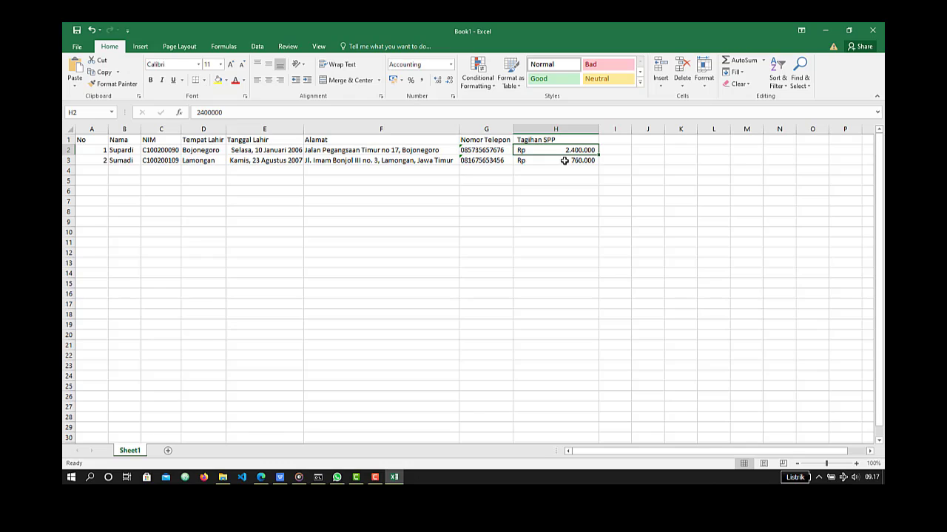
left_click(438, 81)
left_click(437, 80)
left_click(450, 85)
left_click(451, 84)
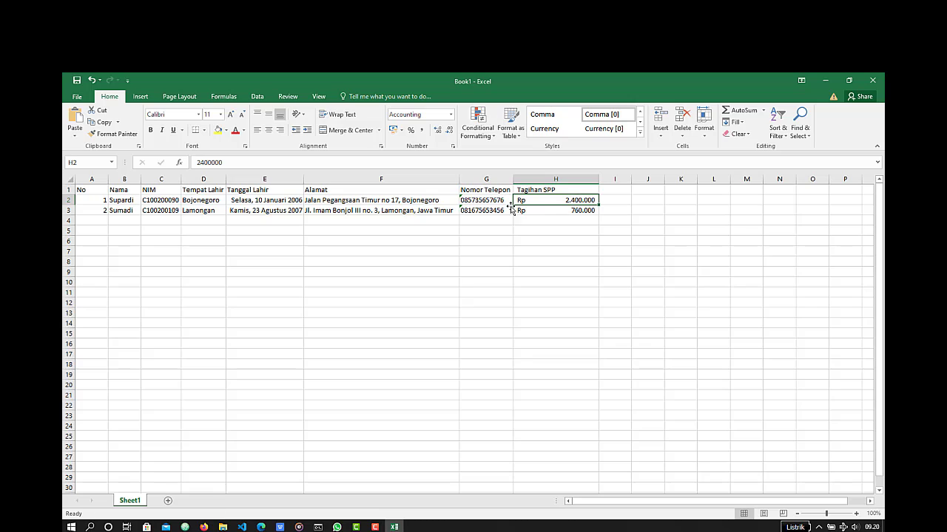
left_click(661, 133)
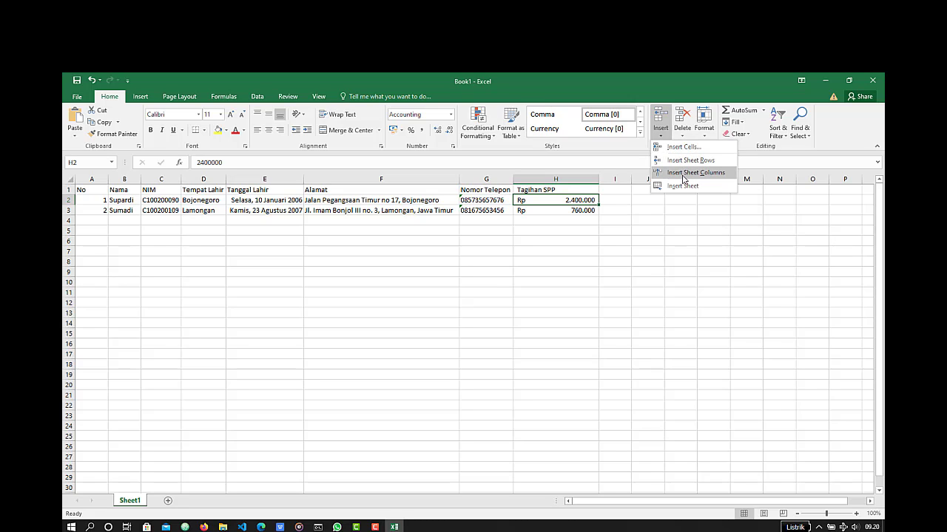
left_click(505, 222)
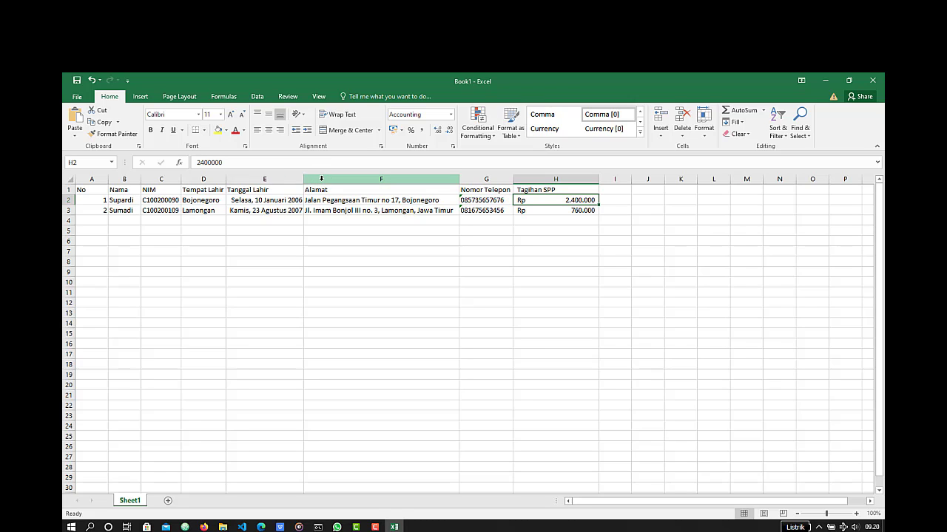
left_click(321, 178)
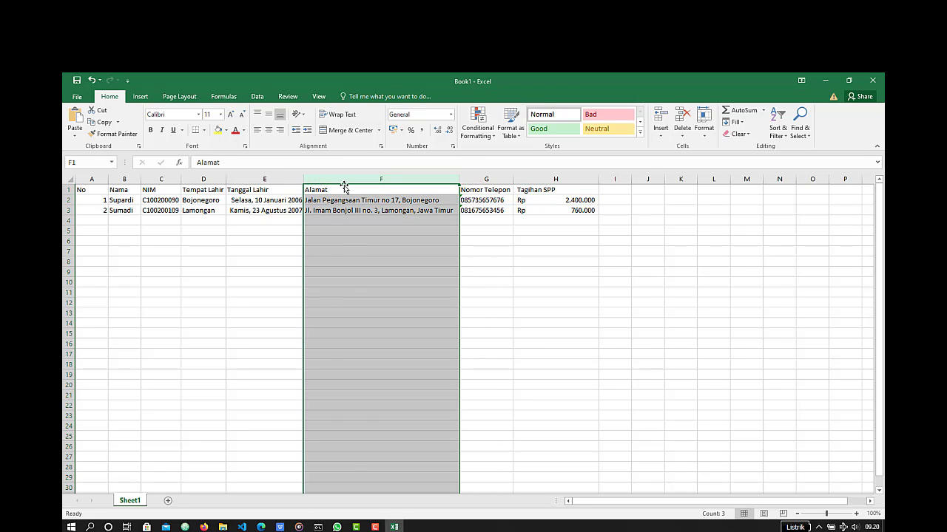
left_click(349, 228)
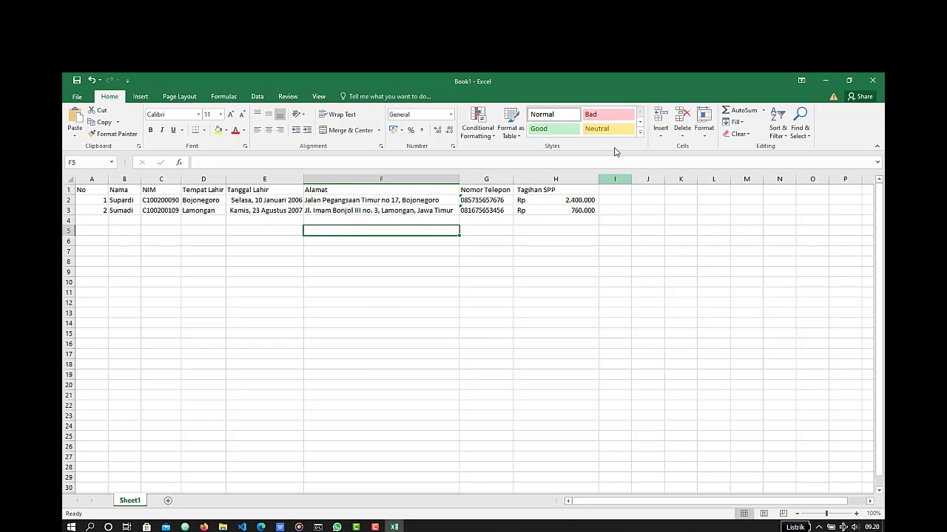
- Insert a new sheet column directly before the Alamat column
left_click(311, 190)
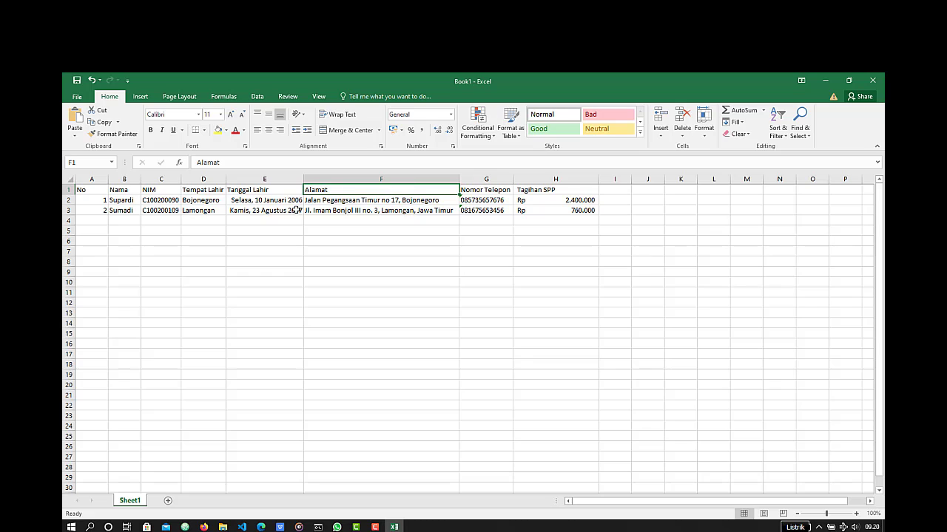
left_click(664, 138)
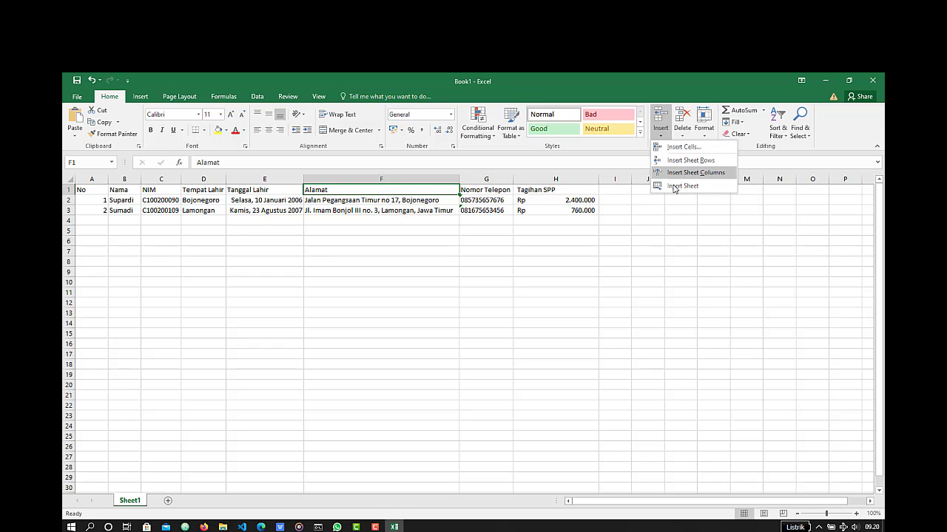
left_click(373, 189)
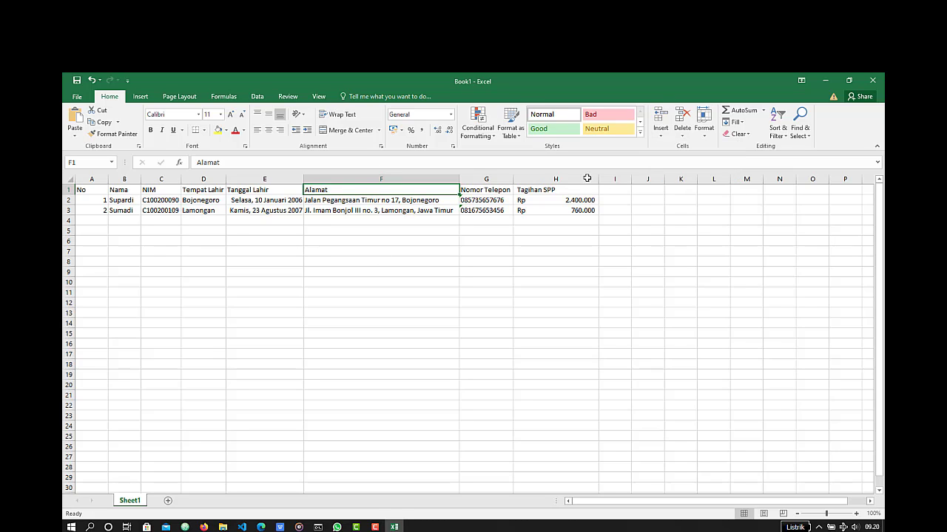
left_click(661, 135)
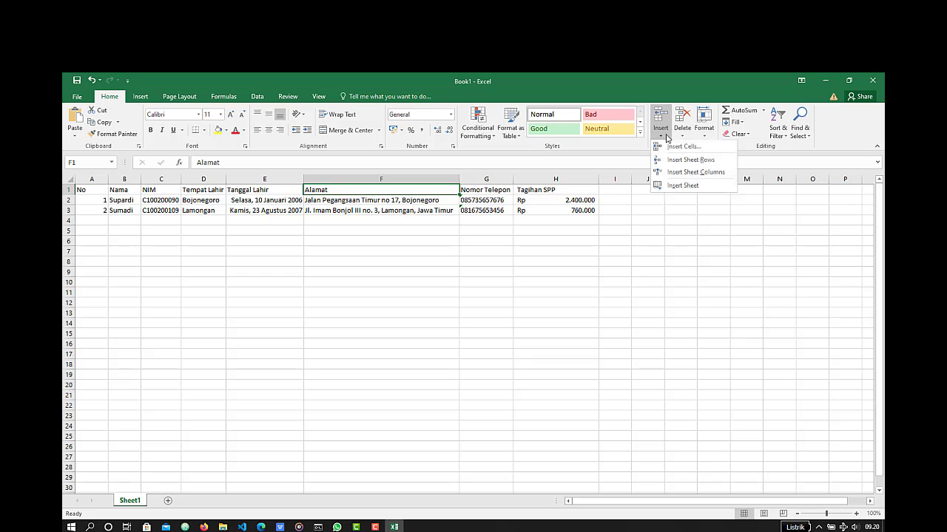
left_click(695, 172)
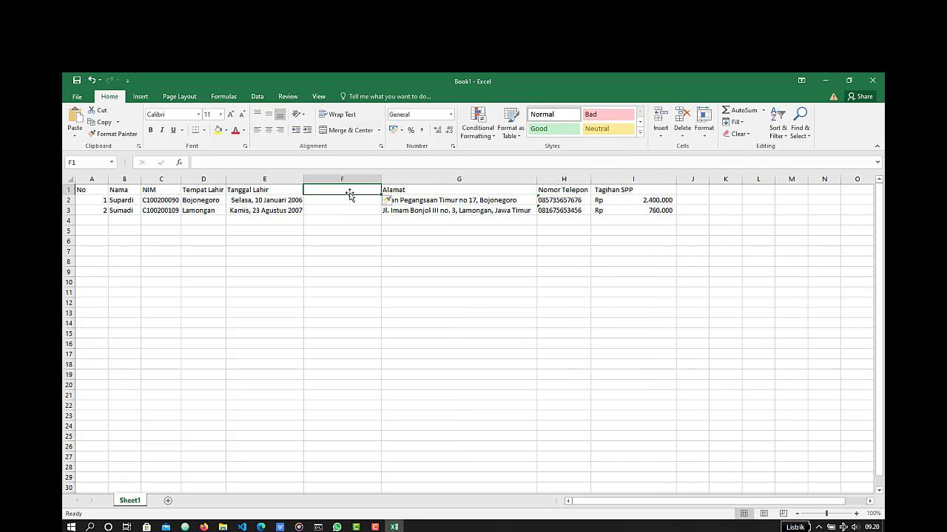
- Enter the header Nama Orang Tua in F1 of the new column
type("N")
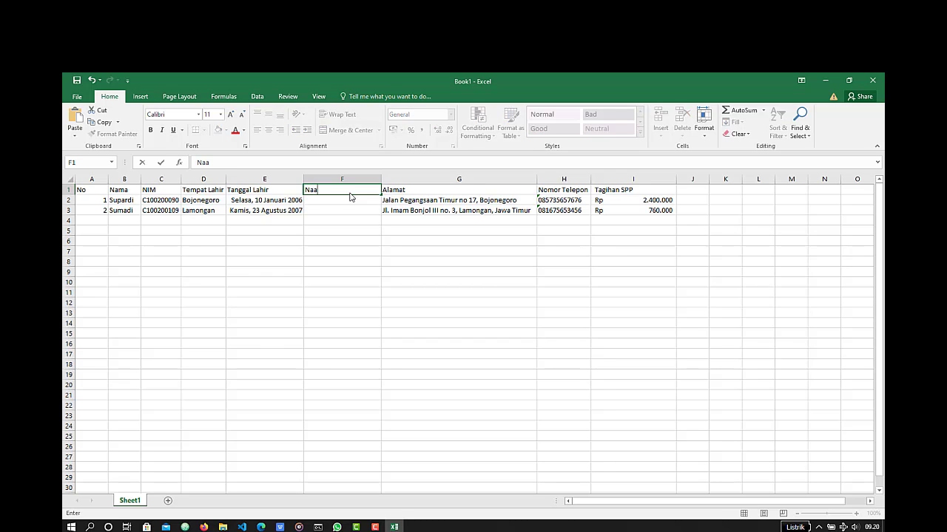
type("ama Orang Tua")
key("Return")
- Fill in the parent's name for both students in F2 and F3
type("Wa")
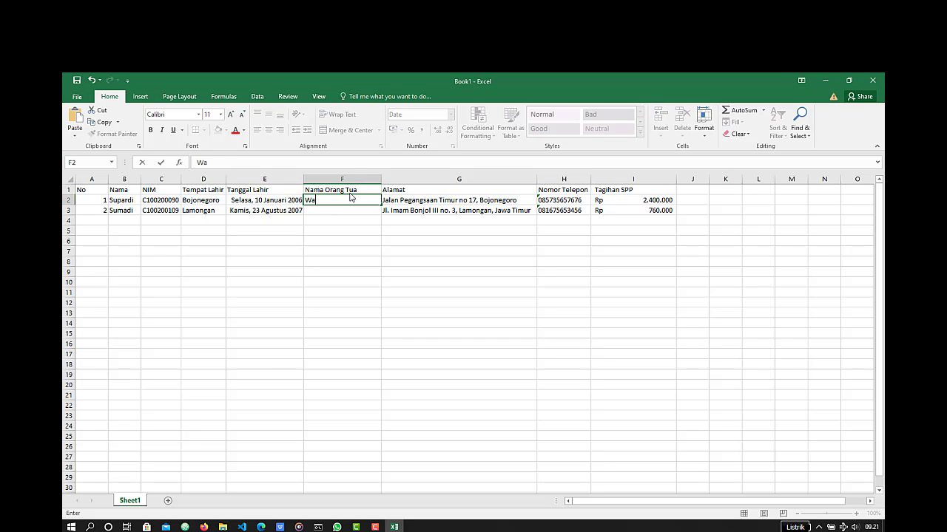
type("ginem")
key("Tab")
key("Return")
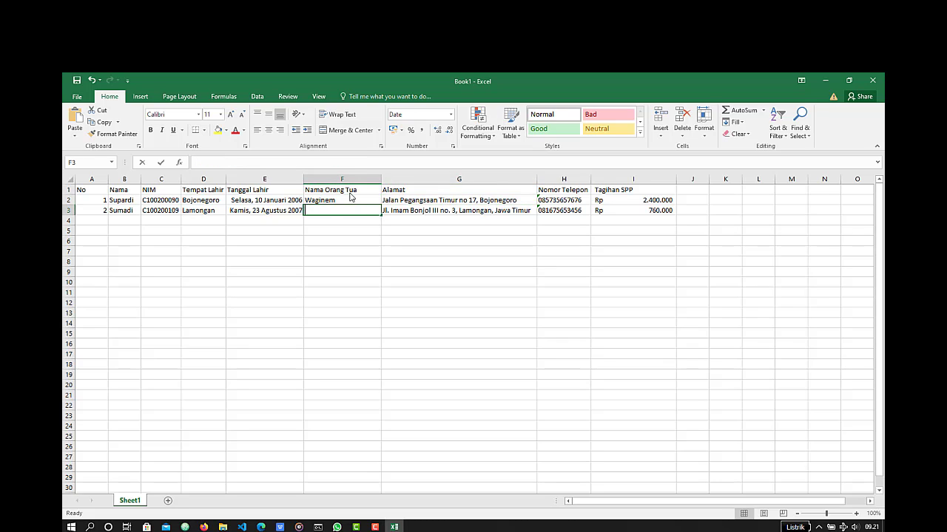
type("Wariyem")
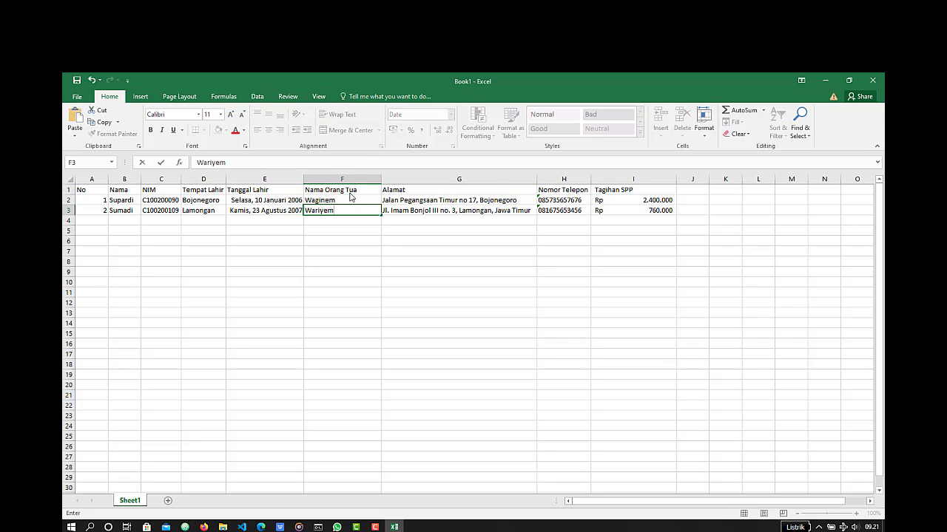
key("Return")
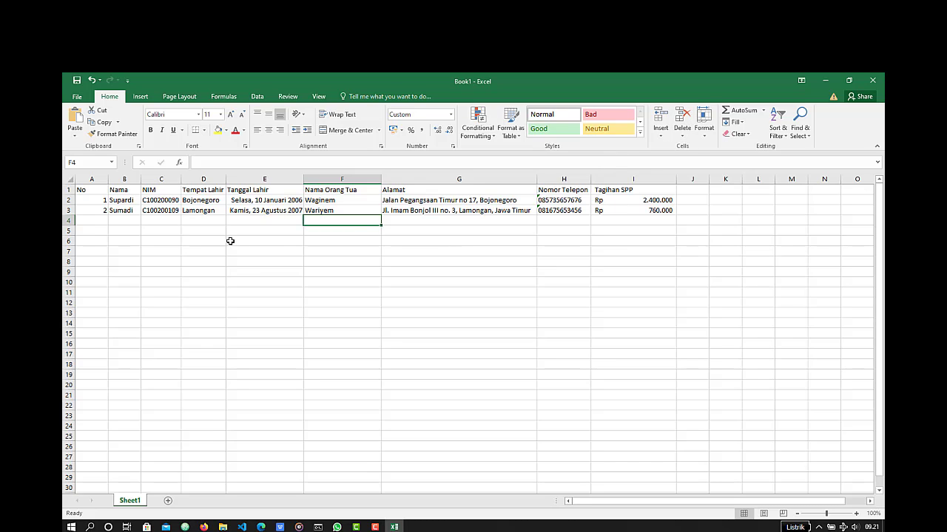
- Try inserting a blank sheet row above the first student's row, and undo the insertion
left_click(68, 200)
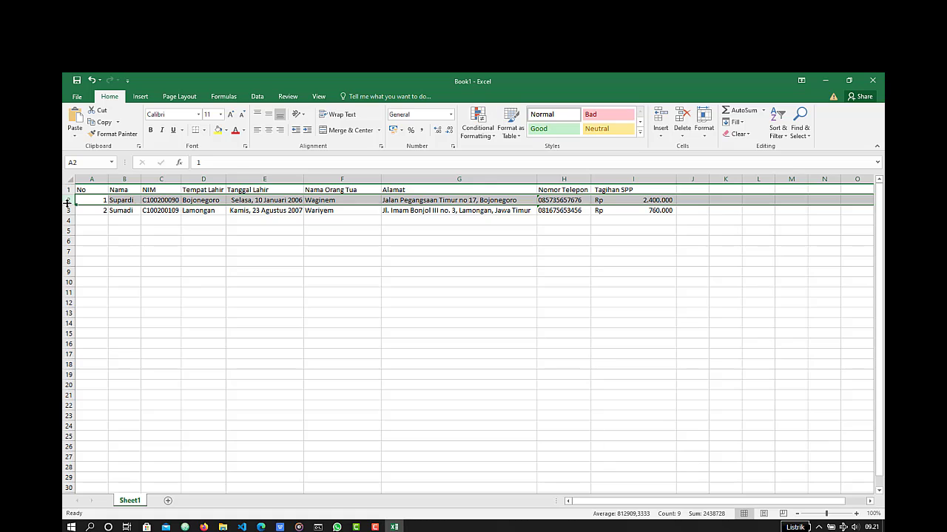
left_click(659, 136)
left_click(678, 160)
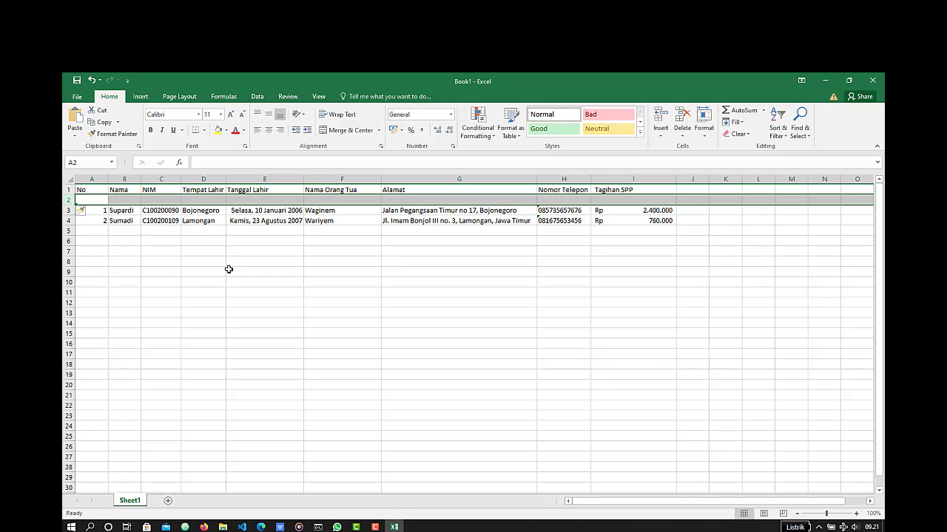
key("ctrl+z")
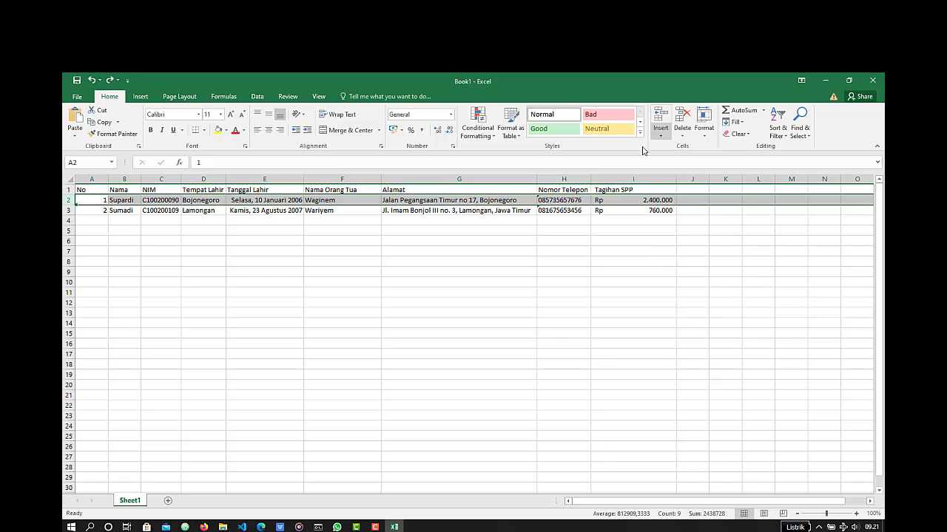
- Examine which insert options are available for the whole Nama Orang Tua column and for the whole of row 2
left_click(363, 179)
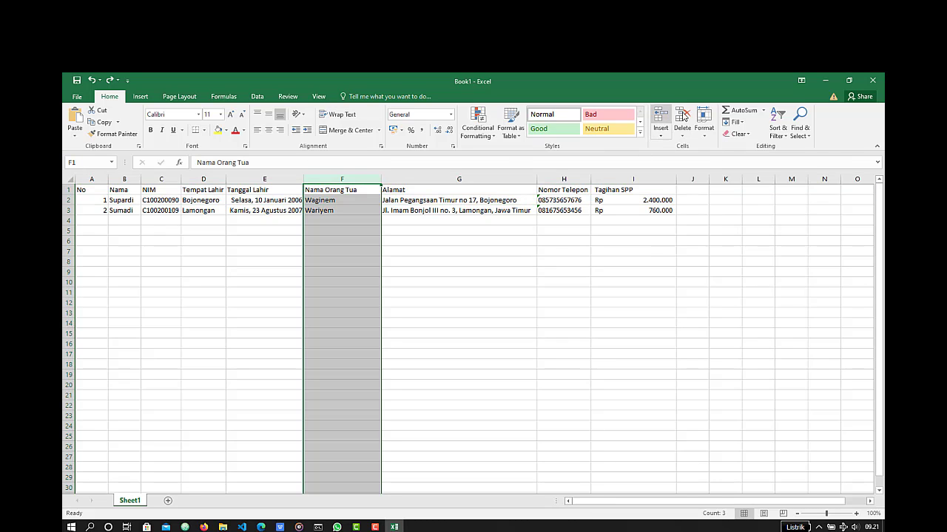
left_click(661, 136)
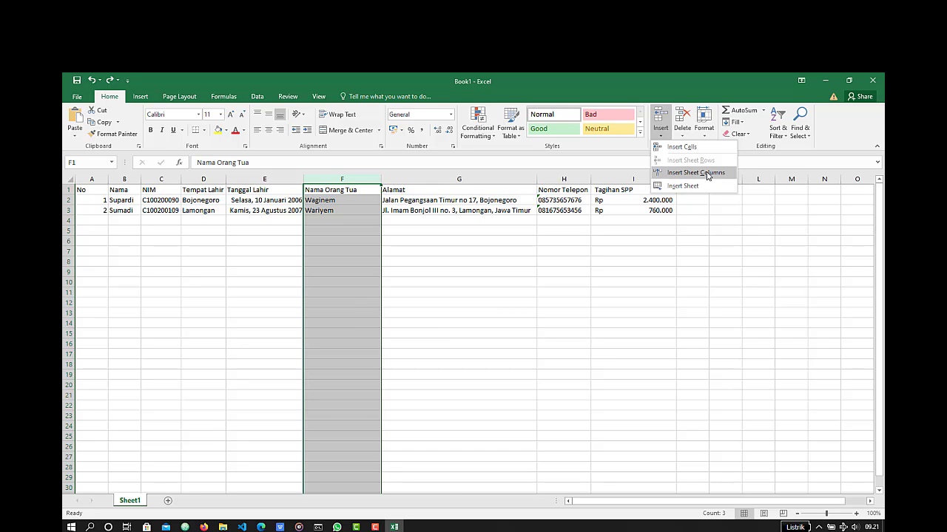
left_click(345, 180)
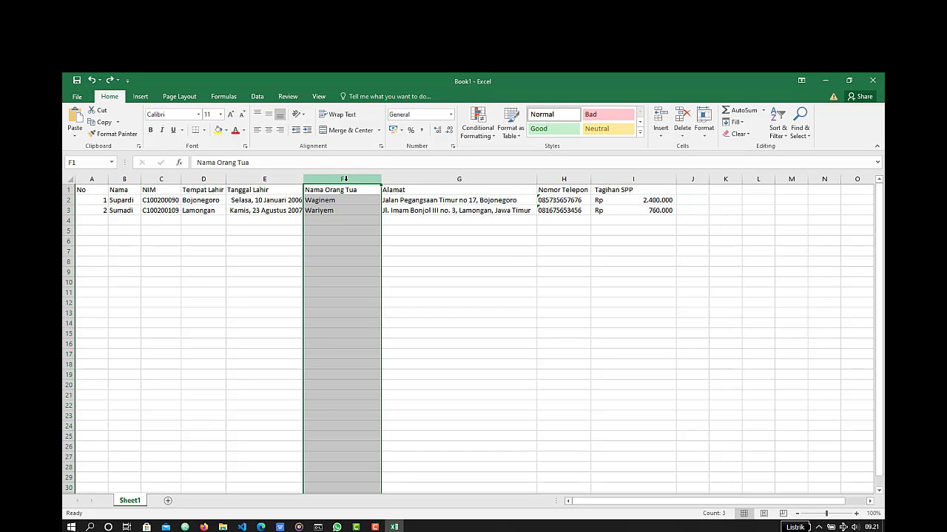
left_click(660, 134)
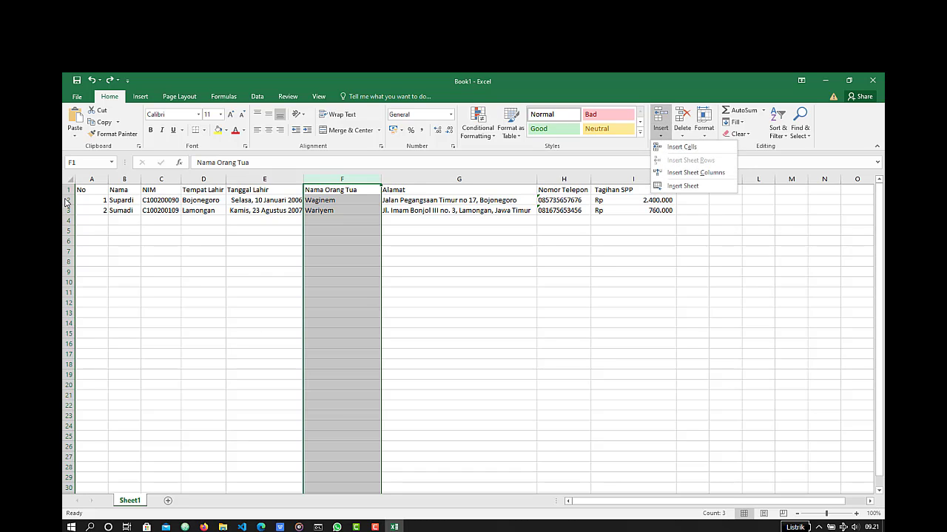
left_click(66, 202)
left_click(65, 199)
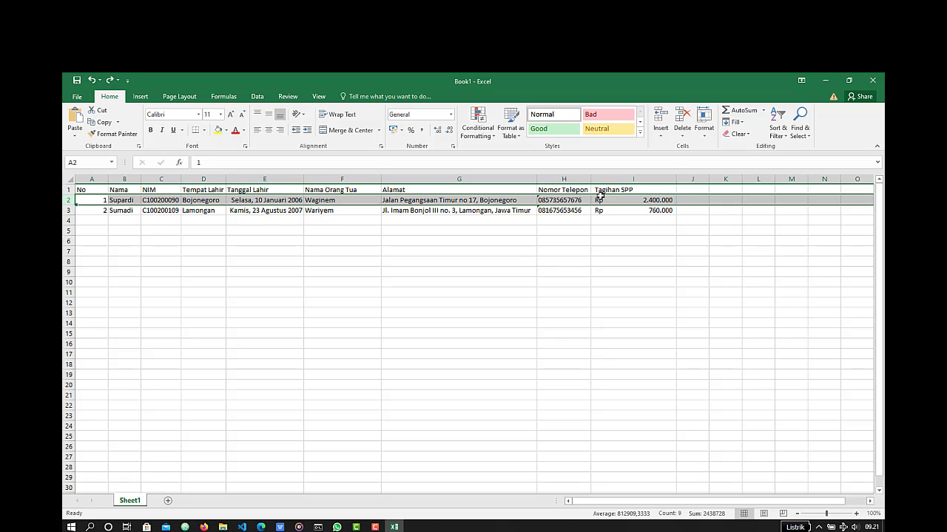
left_click(660, 134)
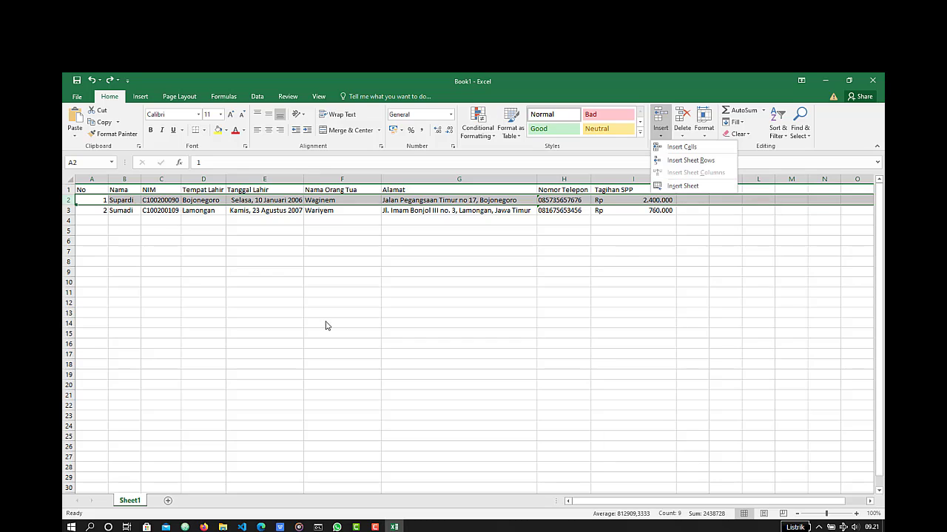
left_click(129, 236)
left_click(196, 235)
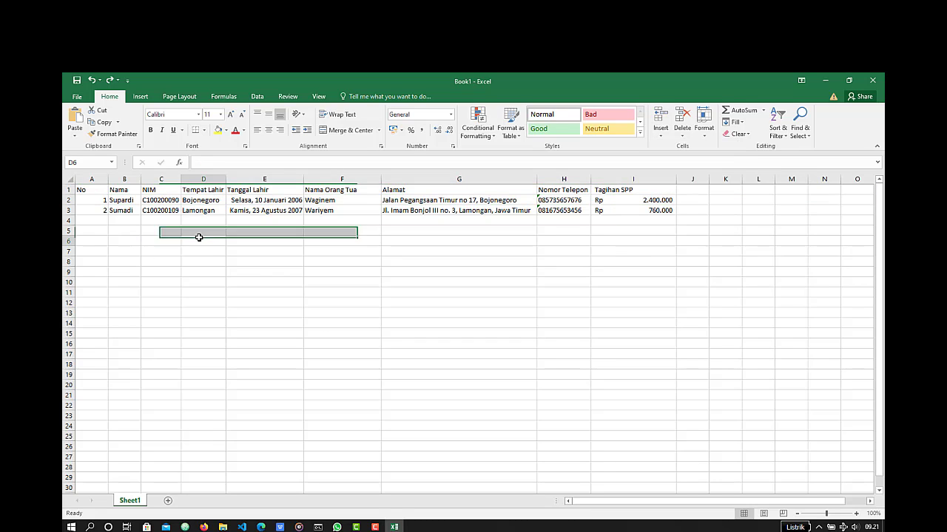
- Try the Shift cells down, Entire row and Entire column insert options for D4, and cancel the insertion
left_click(206, 225)
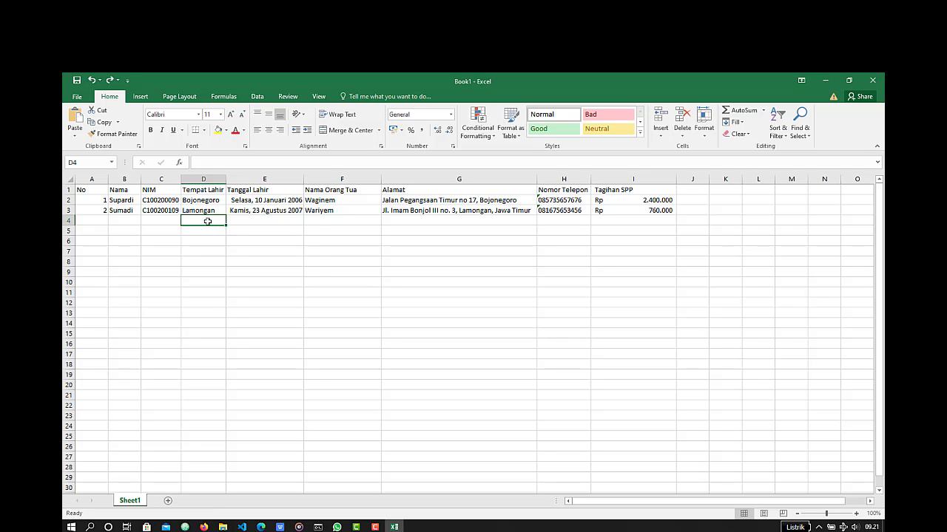
right_click(208, 225)
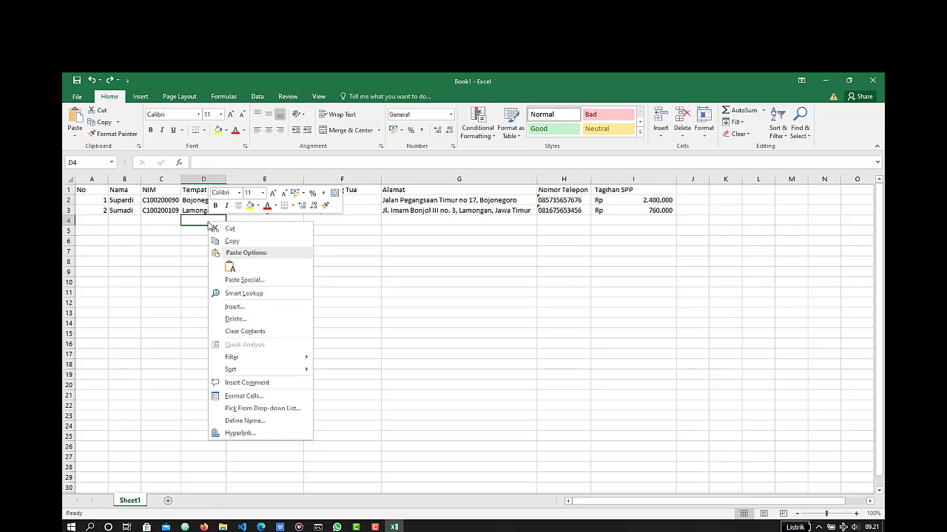
left_click(192, 218)
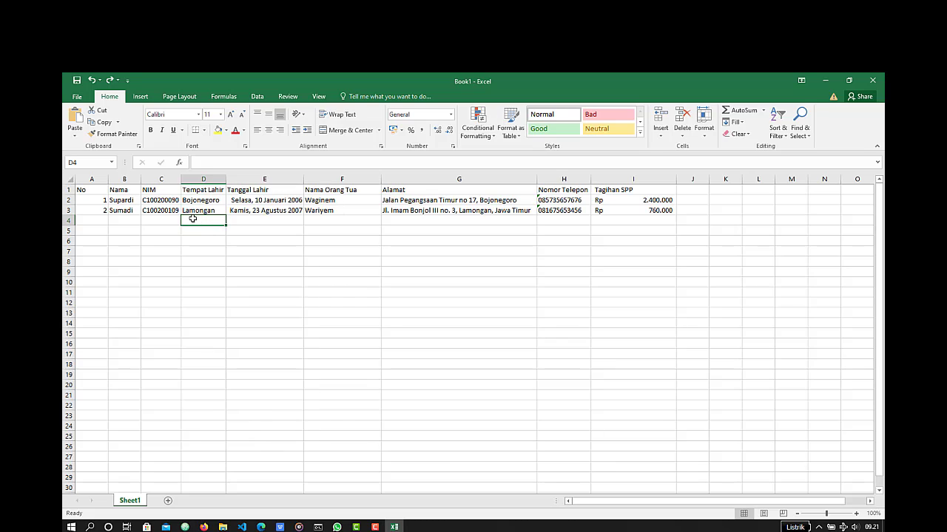
right_click(192, 219)
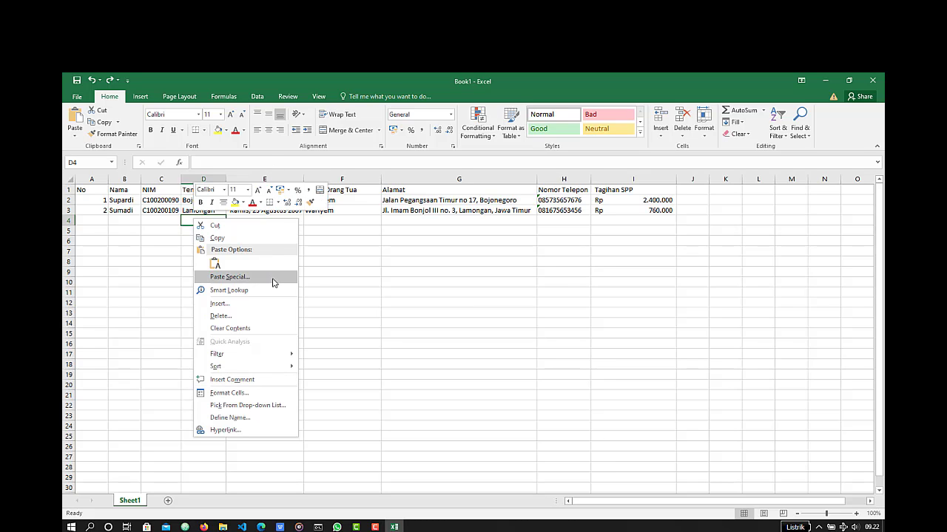
left_click(280, 304)
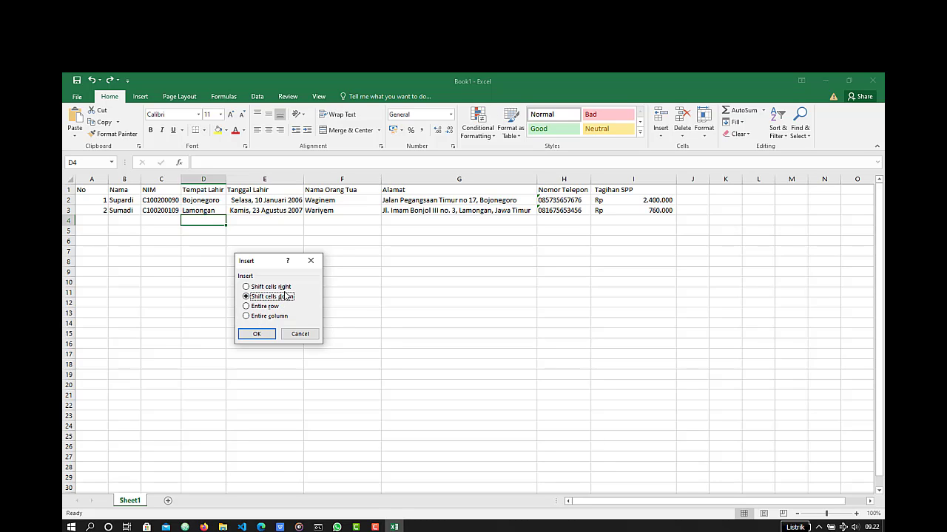
left_click(263, 309)
left_click(247, 316)
left_click(312, 337)
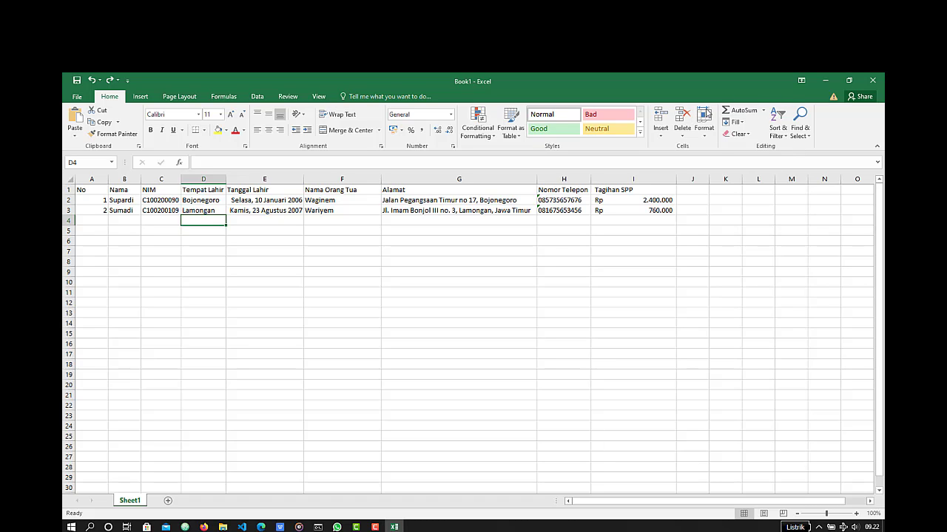
left_click(705, 137)
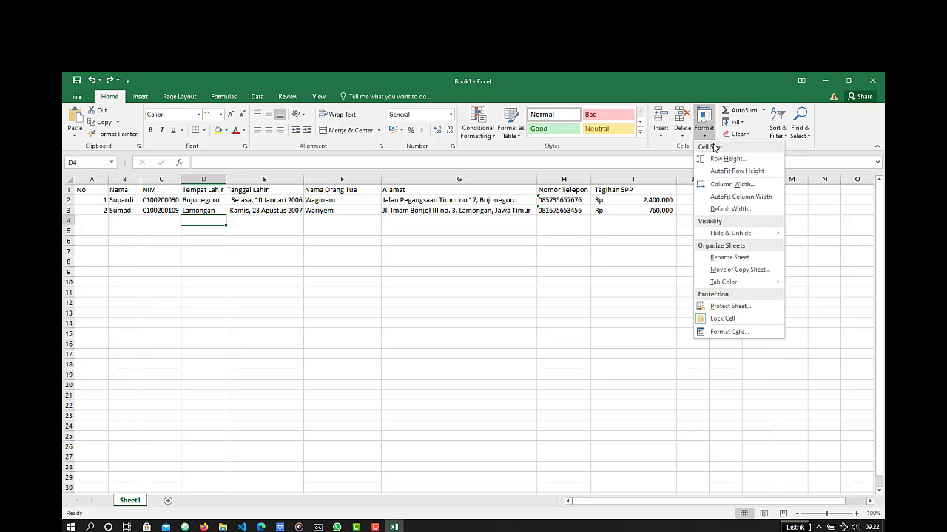
mouse_move(753, 284)
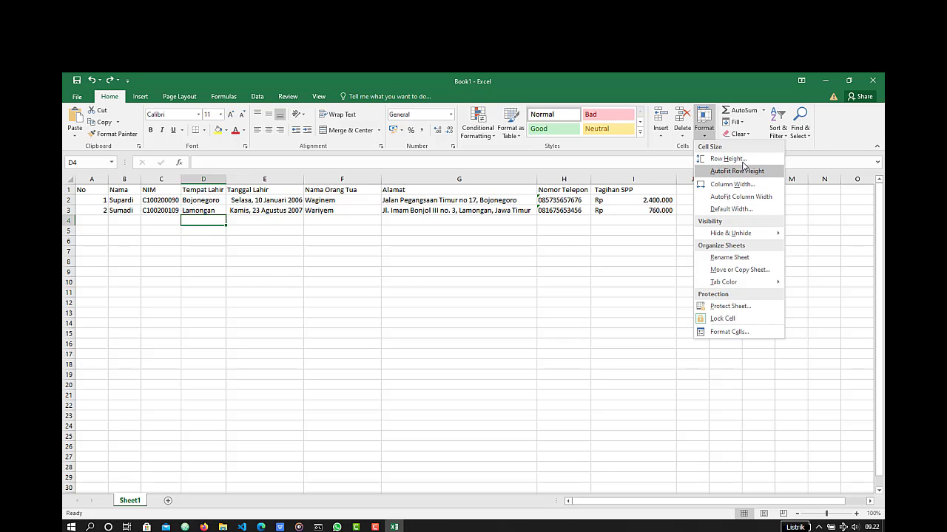
mouse_move(749, 235)
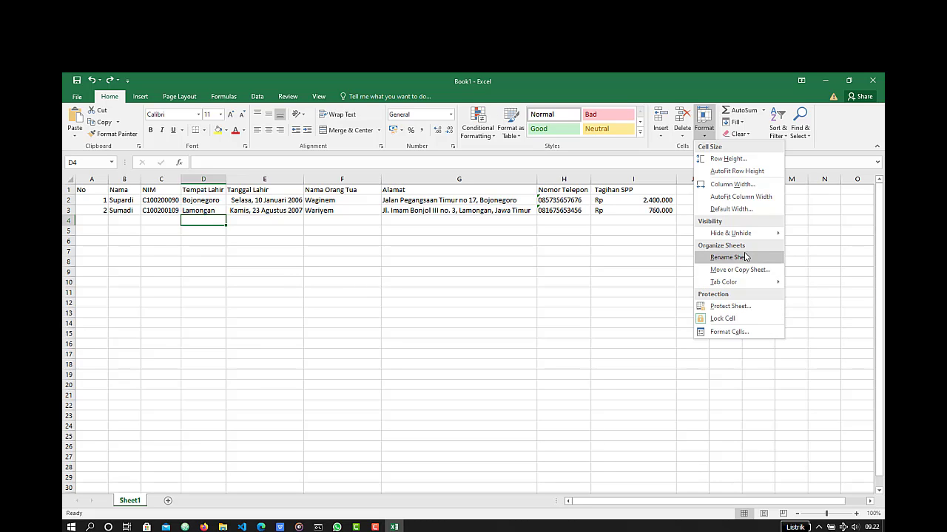
left_click(690, 329)
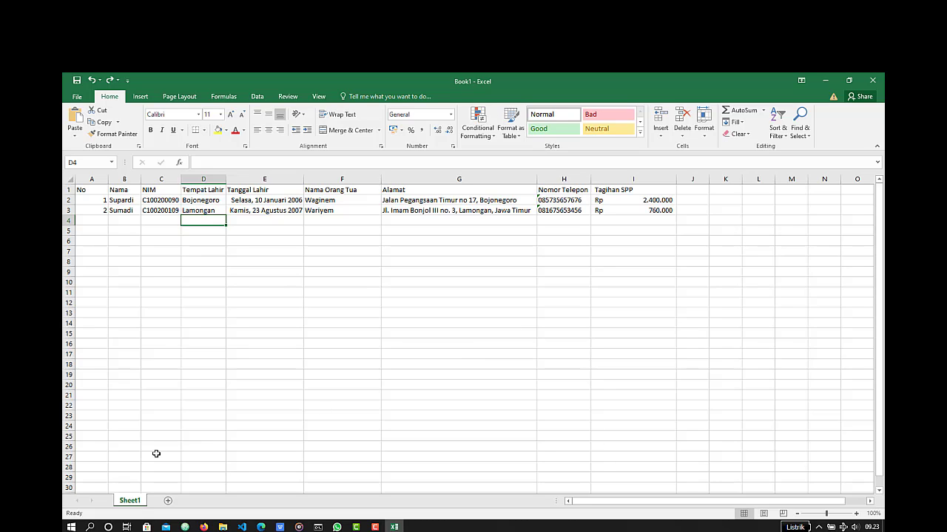
double_click(138, 504)
type("M")
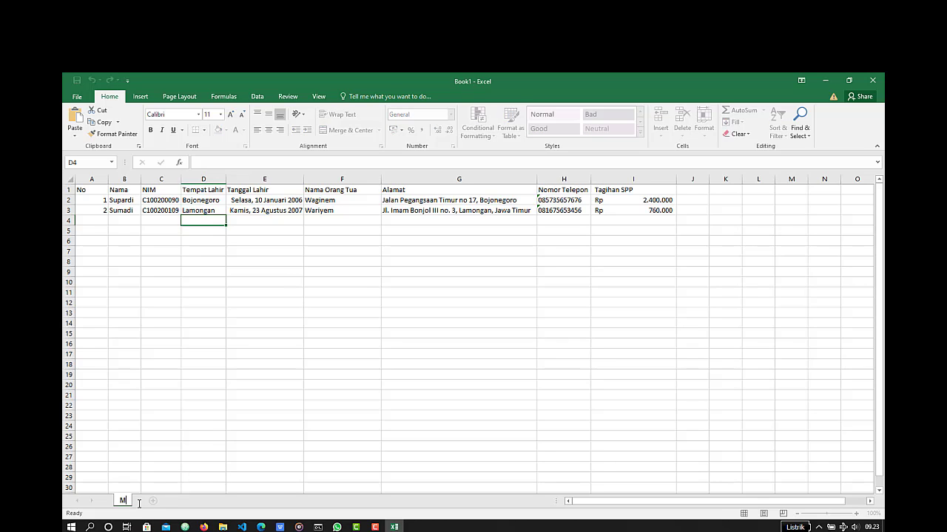
key("Escape")
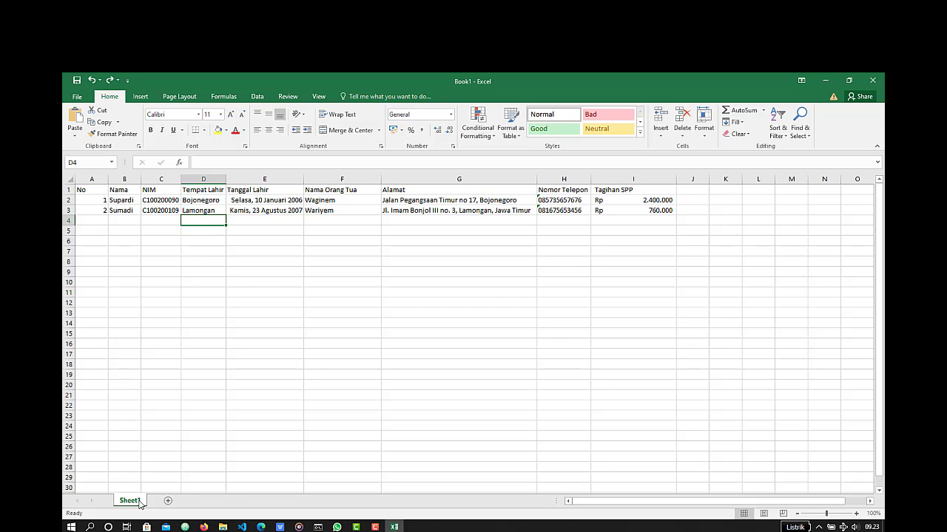
- Rename the Sheet1 worksheet to Mahasiswa
double_click(131, 501)
type("Mahasiswa")
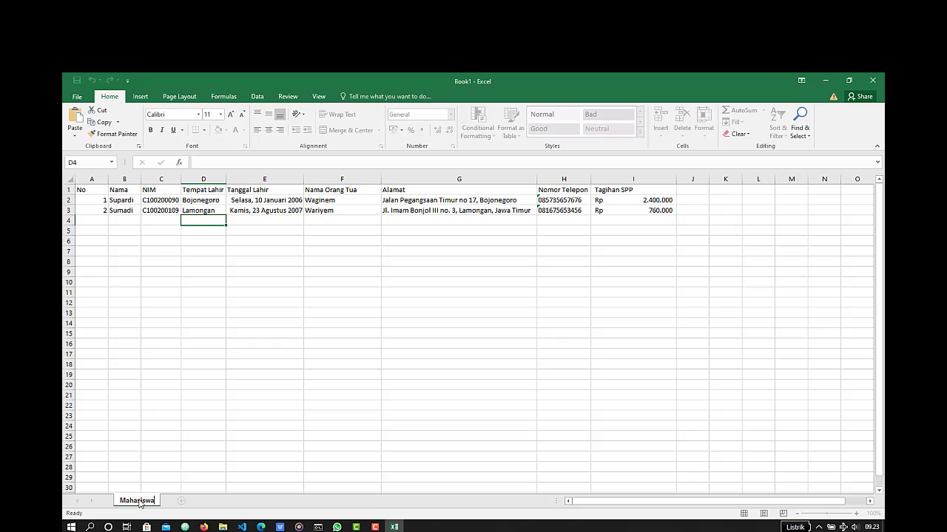
key("Return")
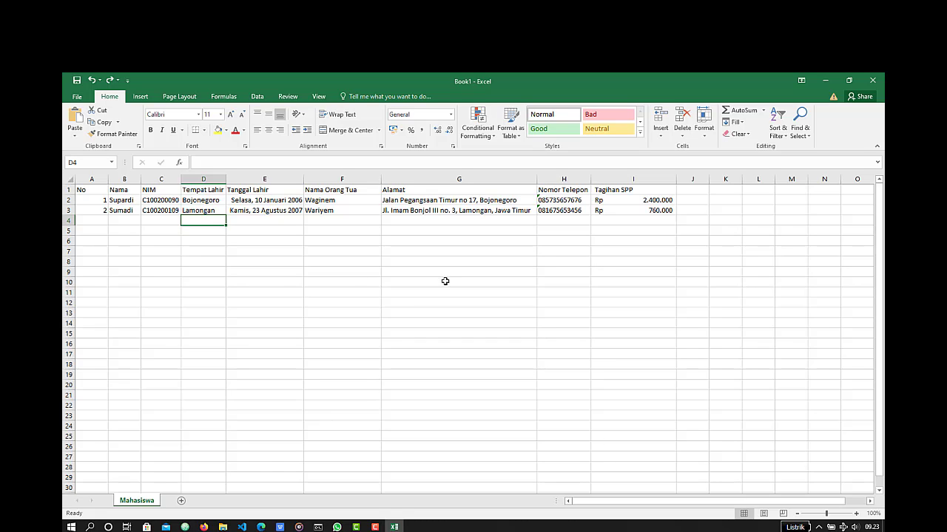
- Add a new blank worksheet after Mahasiswa, and return to the Mahasiswa sheet
left_click(181, 502)
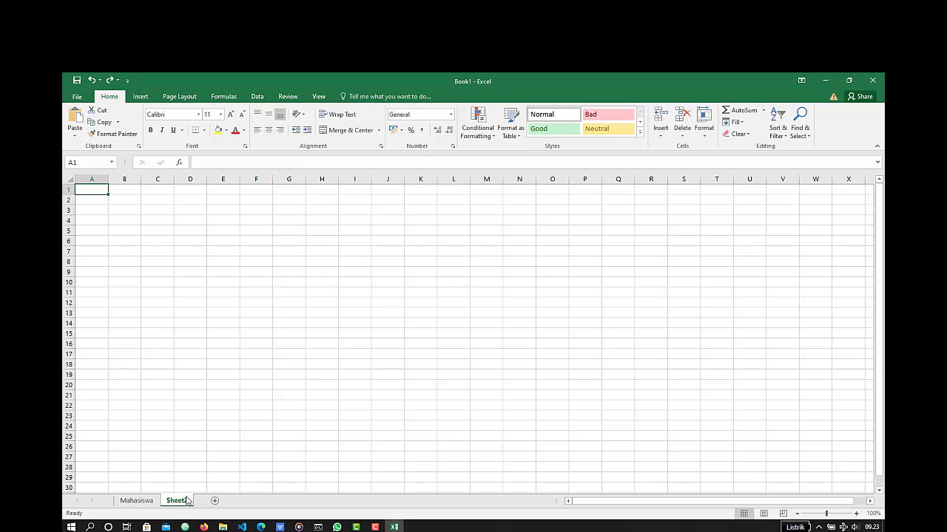
left_click(703, 138)
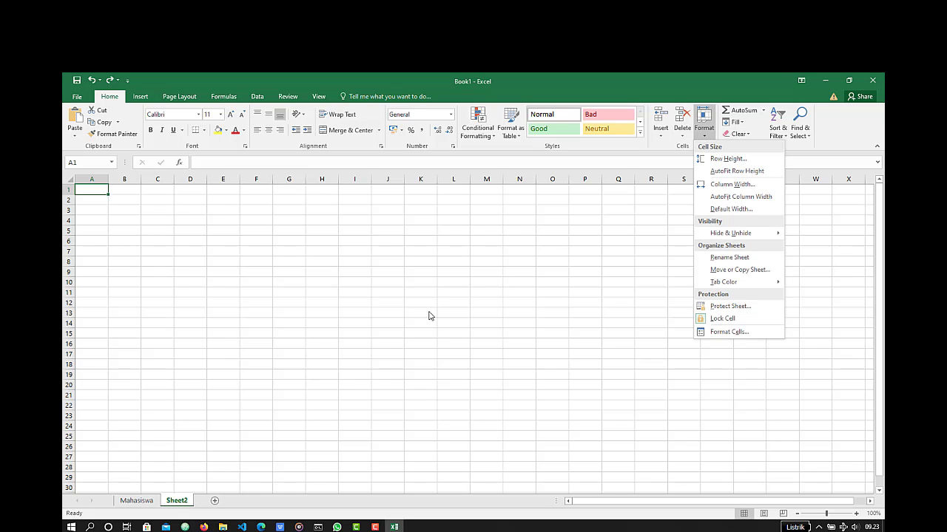
left_click(370, 332)
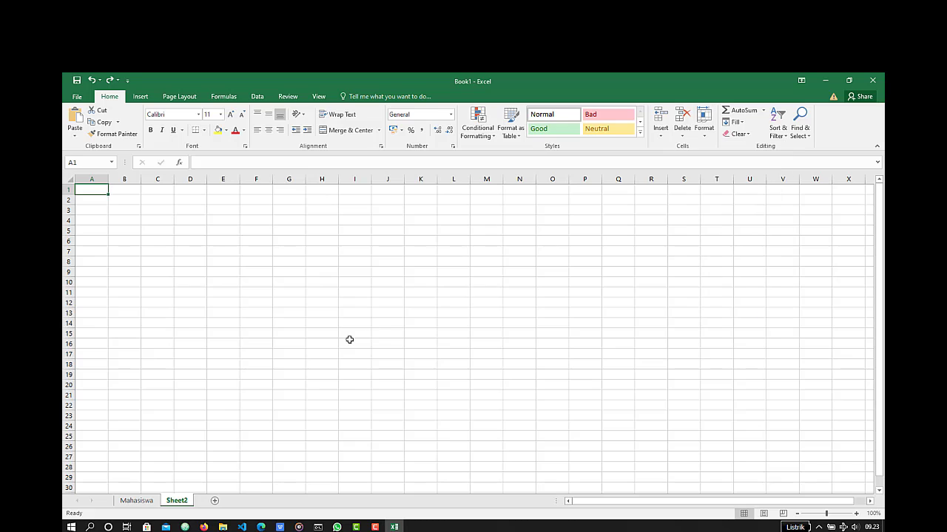
left_click(149, 504)
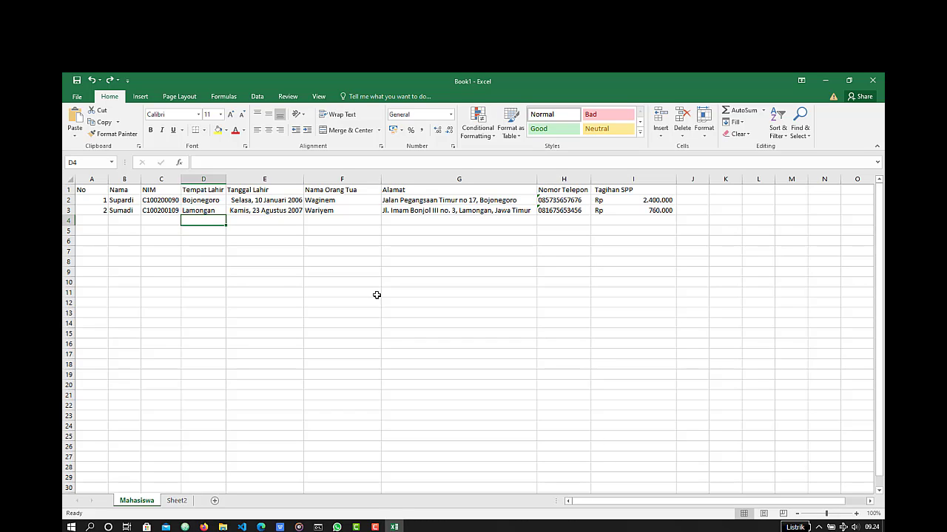
- Move the Mahasiswa sheet to the end of the workbook without creating a copy
right_click(150, 502)
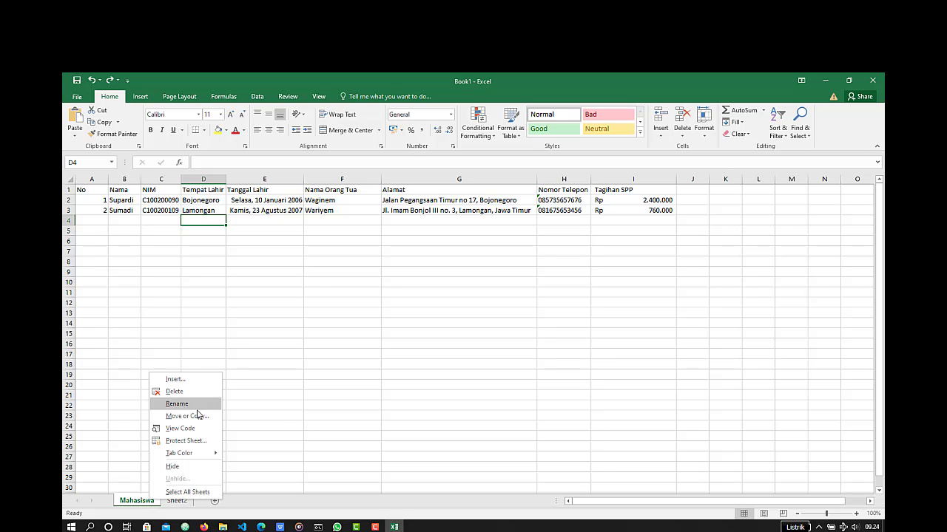
left_click(704, 132)
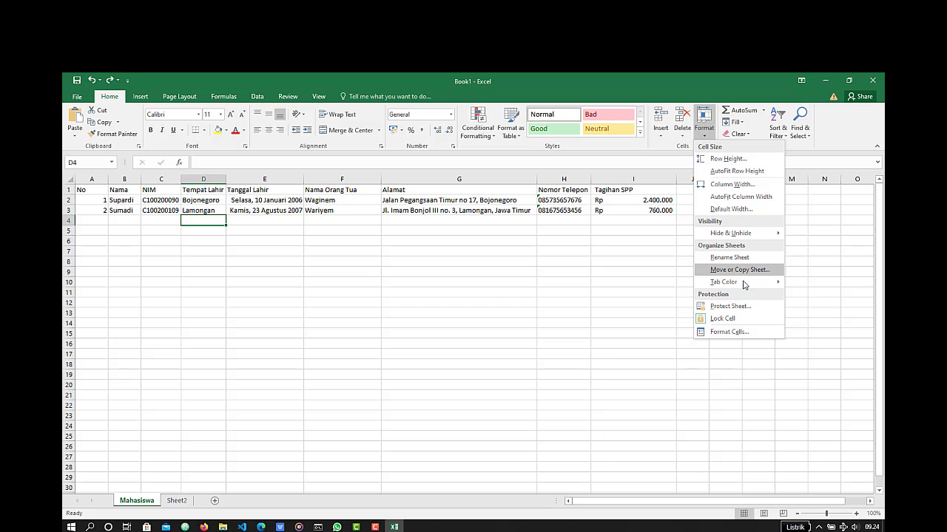
right_click(138, 503)
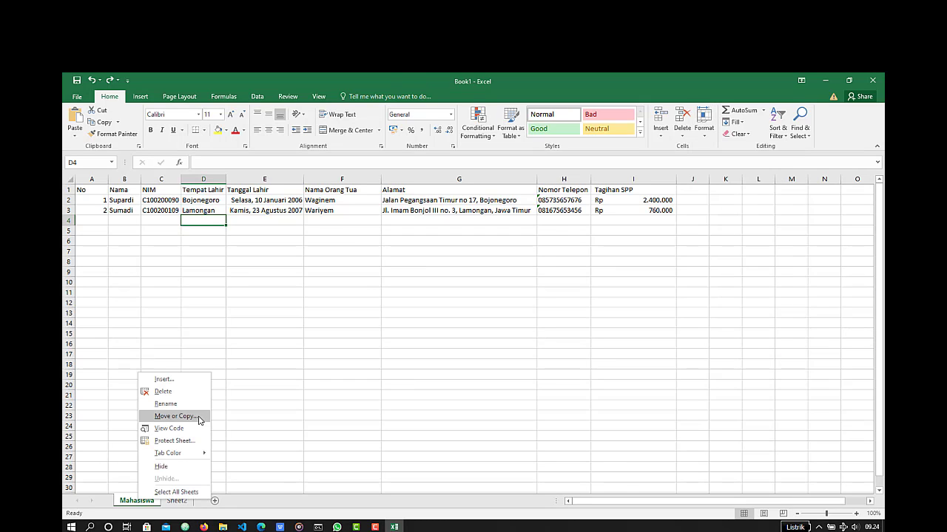
left_click(199, 419)
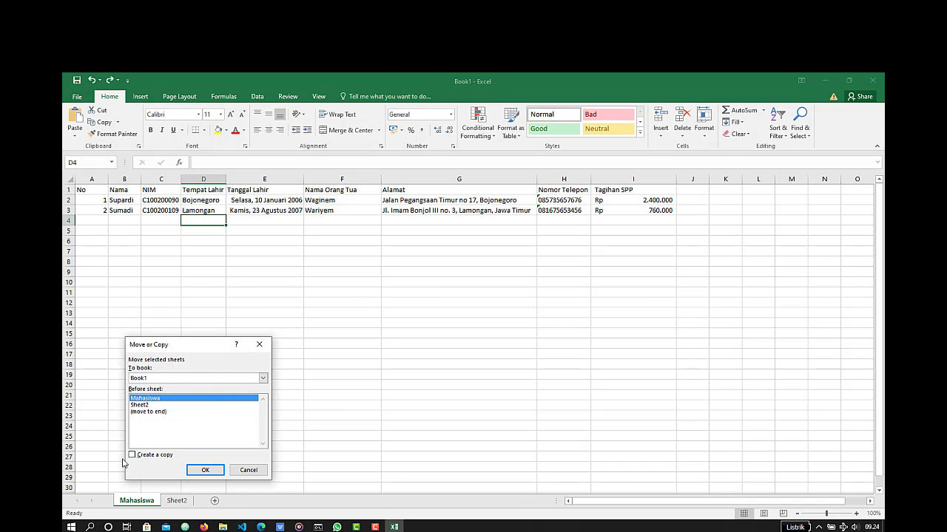
left_click(133, 457)
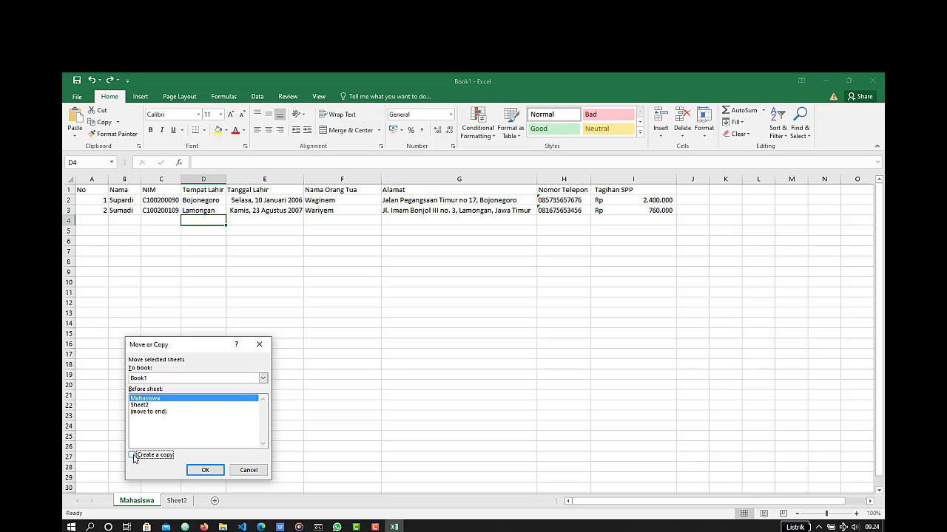
left_click(156, 414)
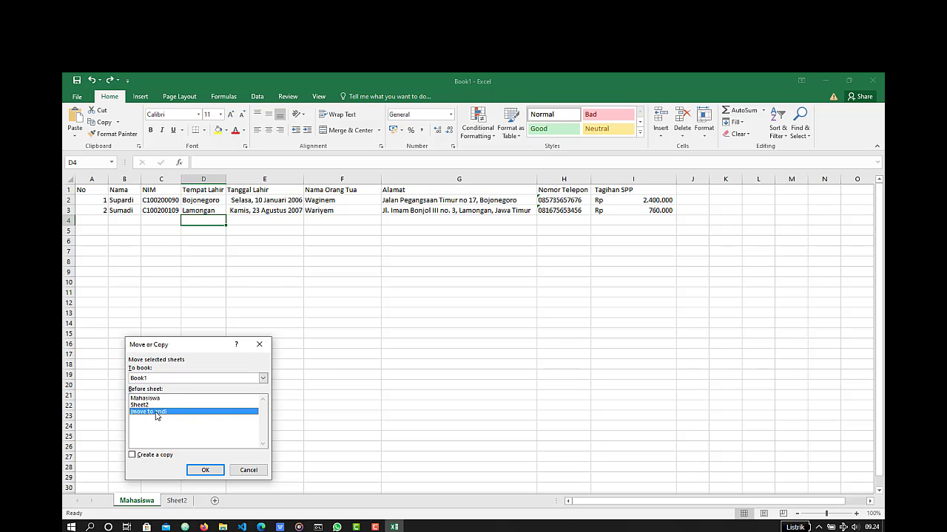
left_click(207, 471)
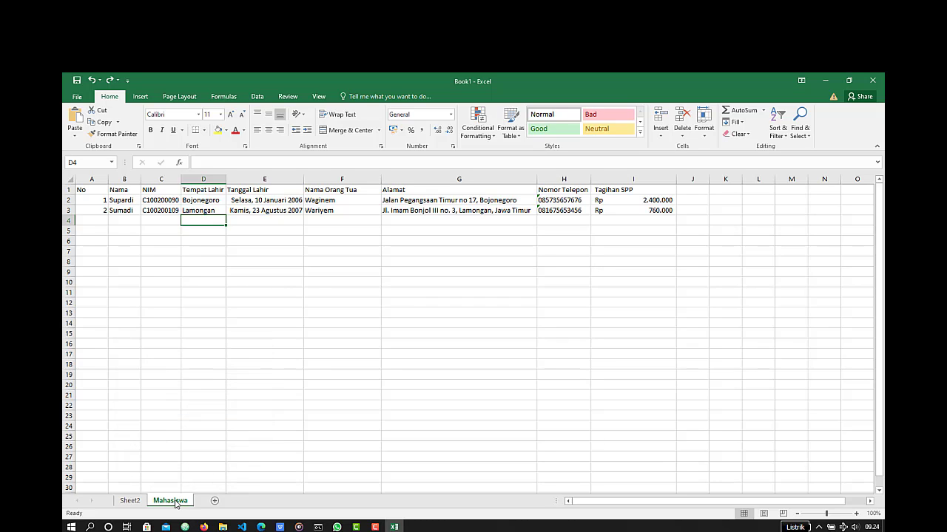
- Move the Mahasiswa sheet back in front of Sheet2, and keep Mahasiswa as the active sheet
left_click_drag(176, 504, 131, 505)
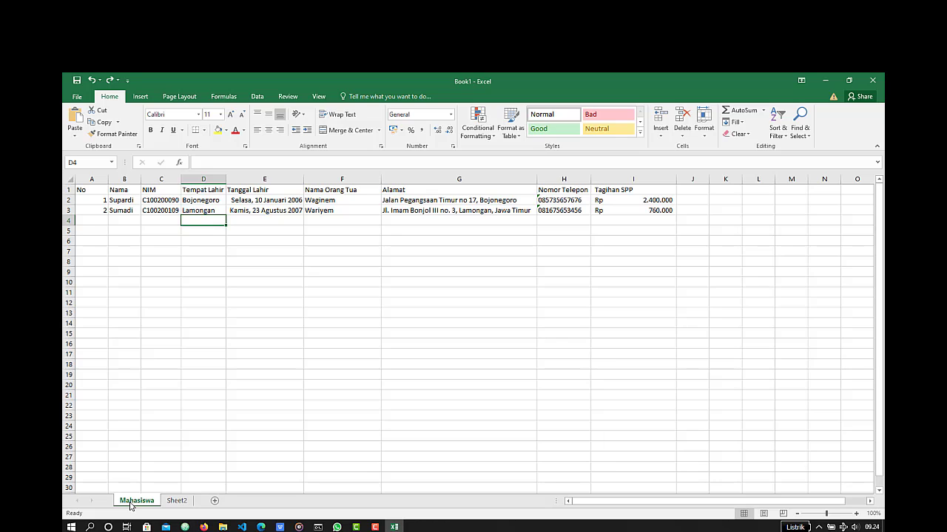
left_click(175, 503)
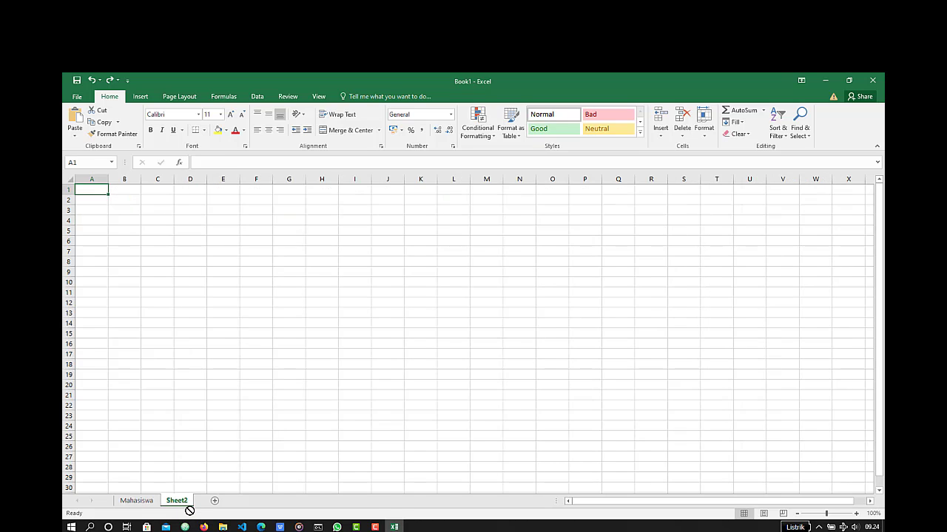
left_click(135, 503)
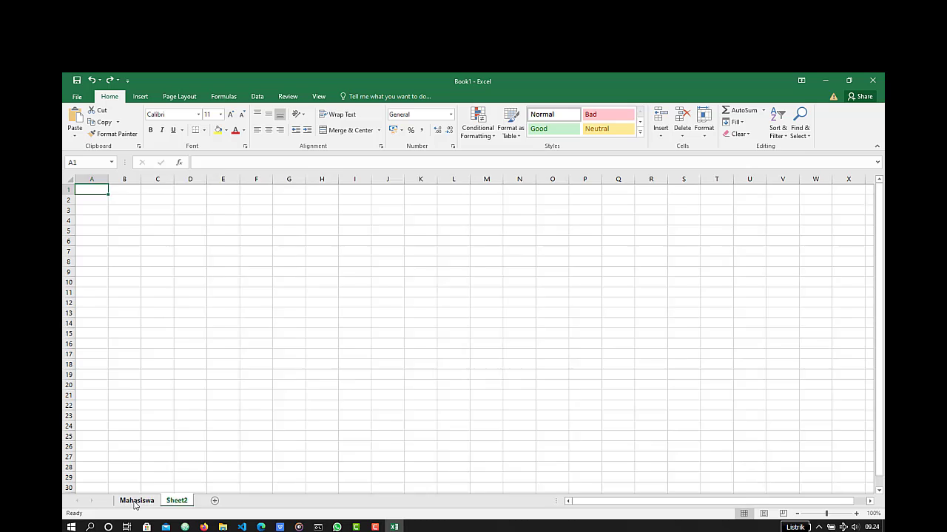
left_click(702, 138)
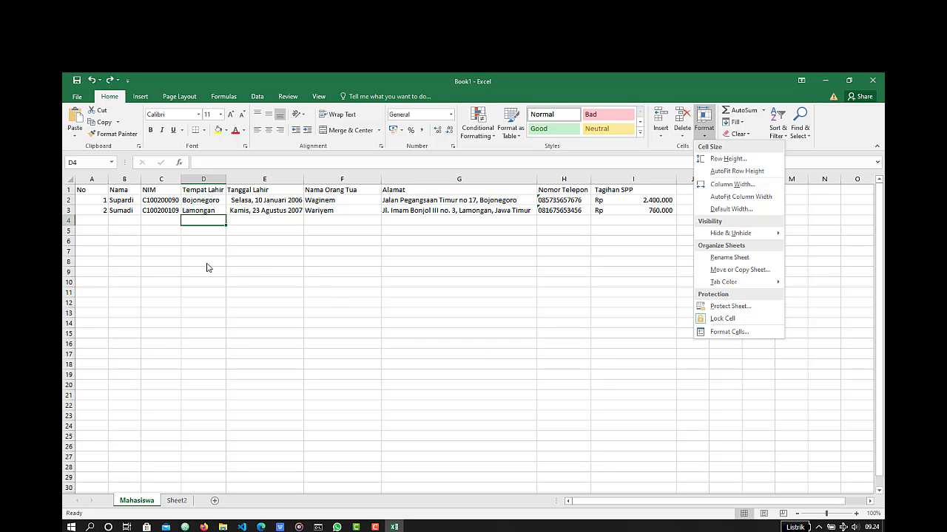
left_click(559, 323)
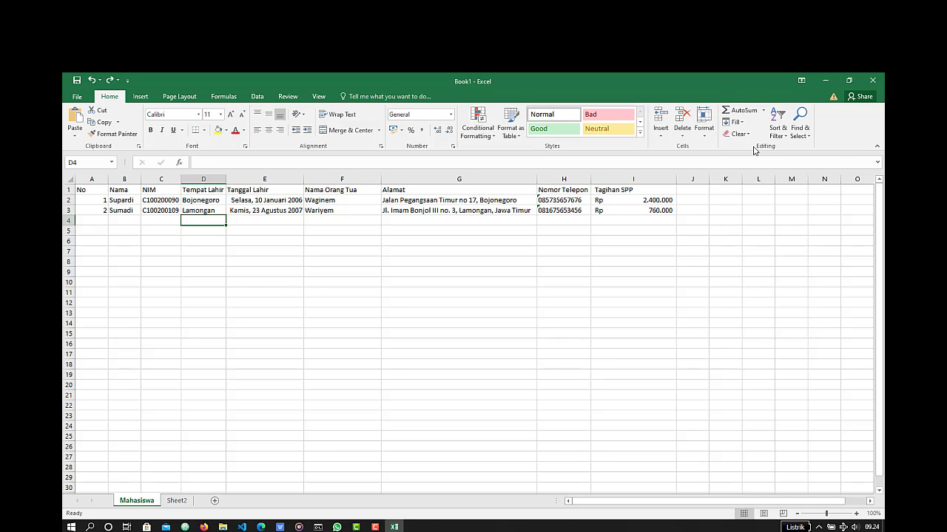
- Total the Tagihan SPP amounts in I5 with AutoSum over I2:I4
left_click(633, 229)
left_click(743, 111)
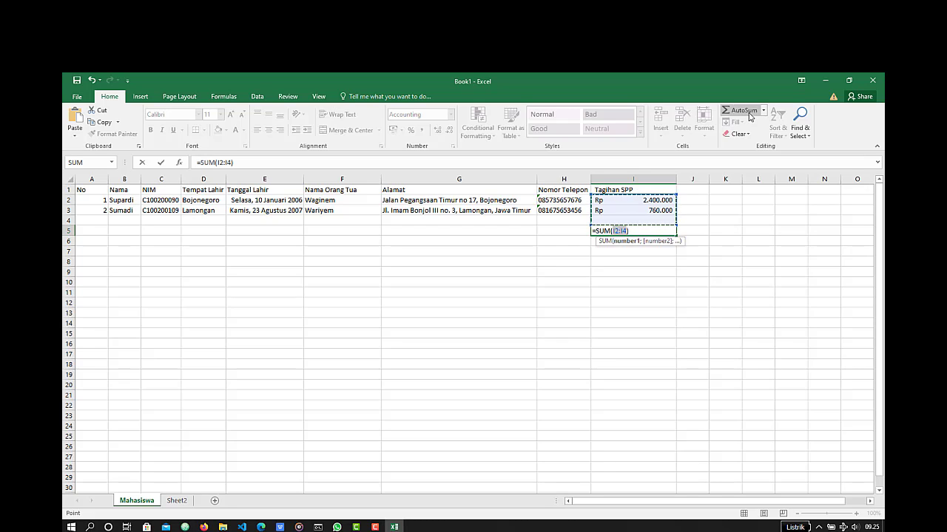
key("Return")
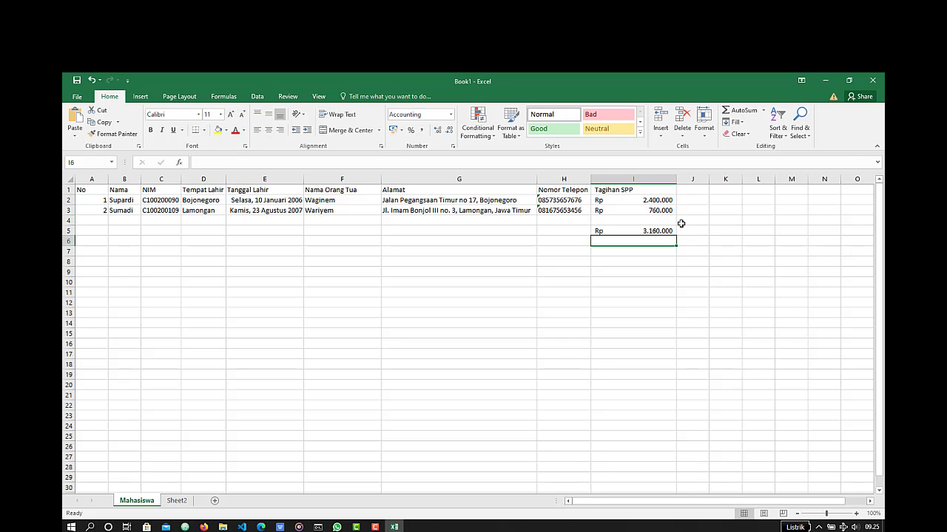
- Try clearing only the formats of the Tagihan SPP total in I5, and undo the clearing
left_click(657, 228)
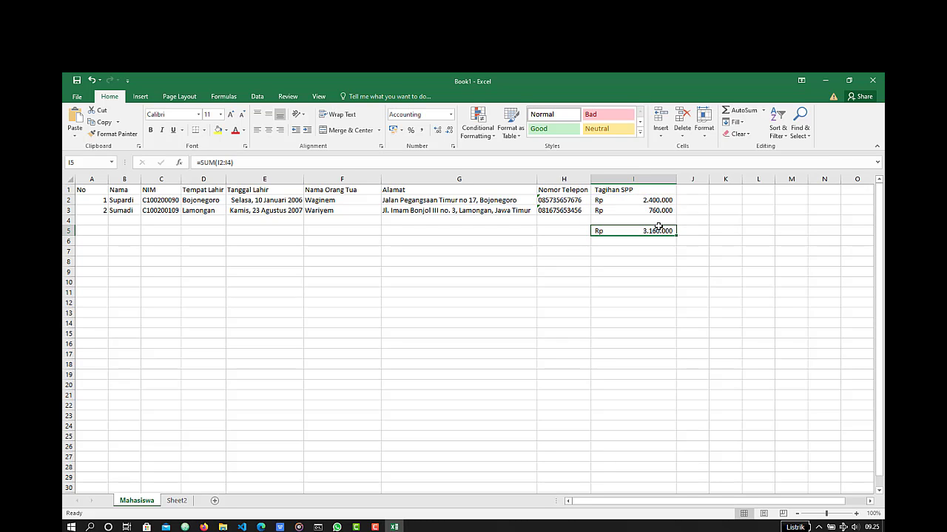
left_click(742, 124)
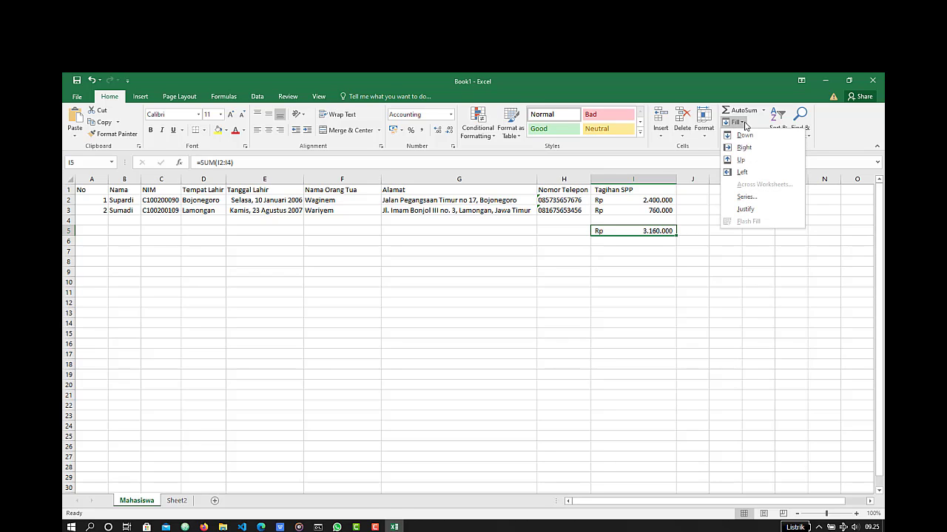
left_click(744, 125)
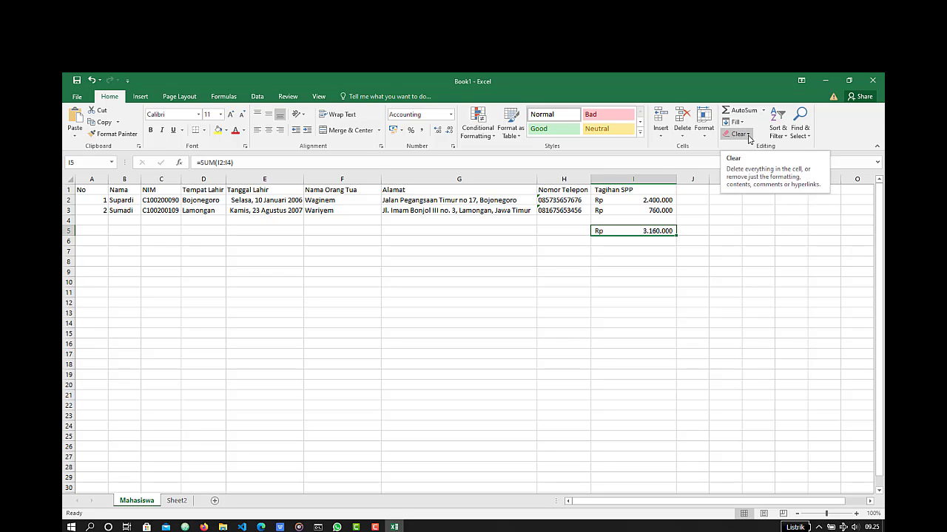
left_click(748, 136)
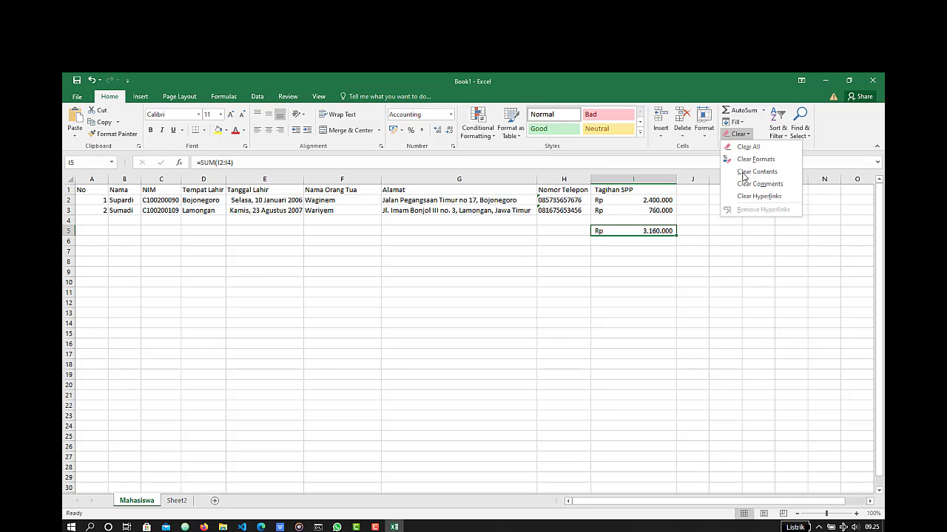
left_click(775, 160)
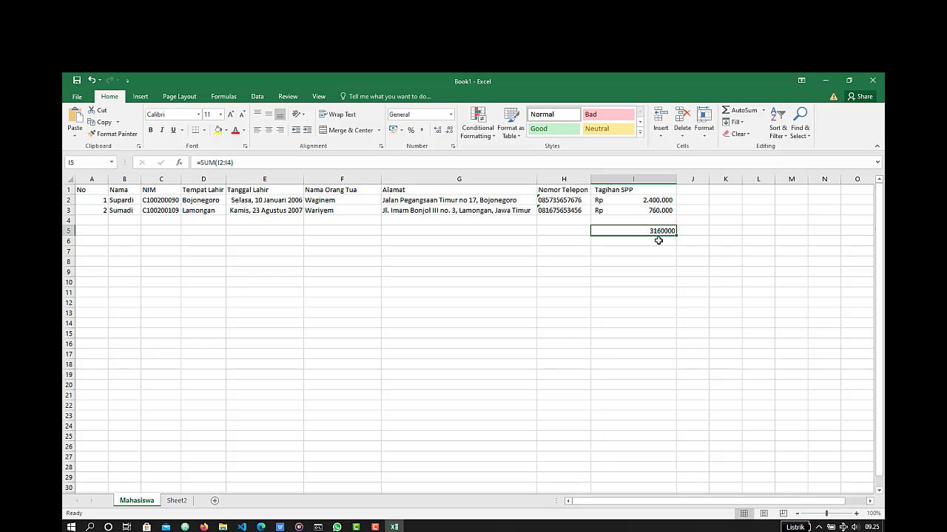
key("ctrl+z")
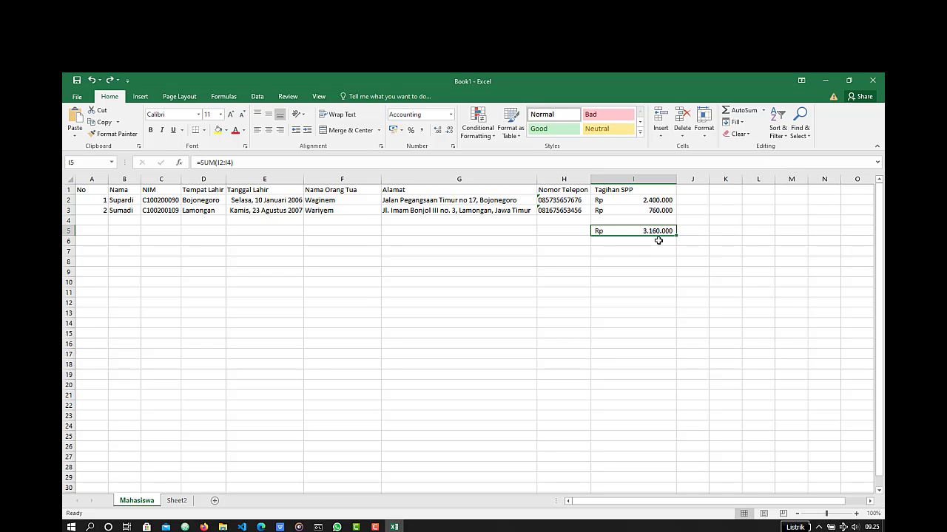
- Clear both the contents and the formatting of the total cell I5
left_click(739, 135)
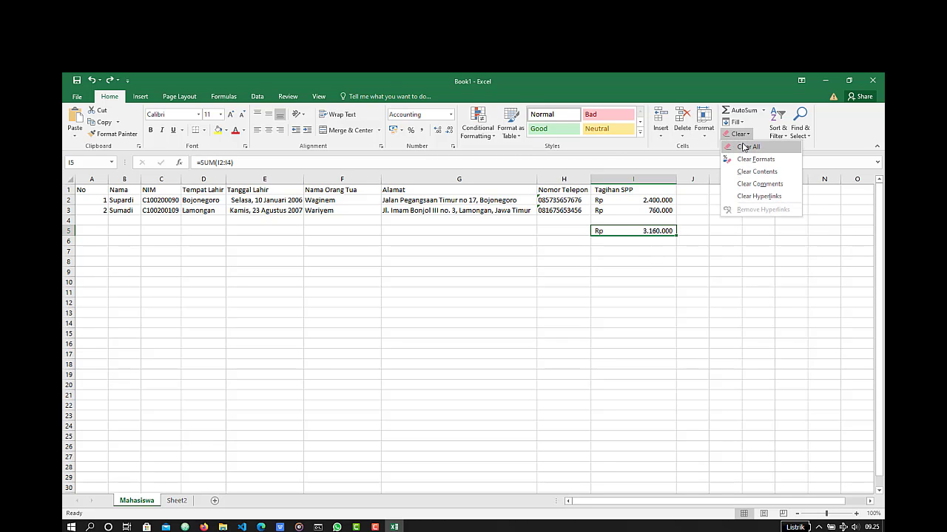
left_click(745, 147)
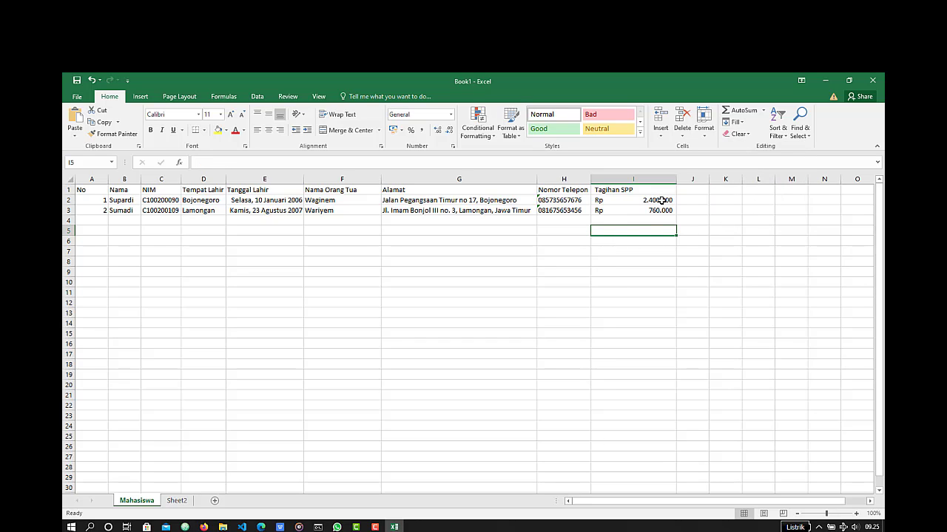
left_click(783, 120)
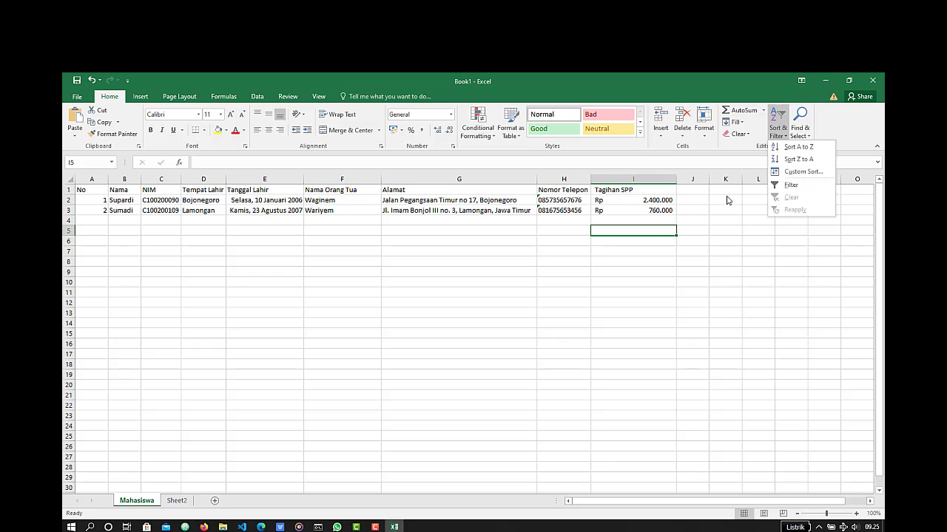
left_click(656, 200)
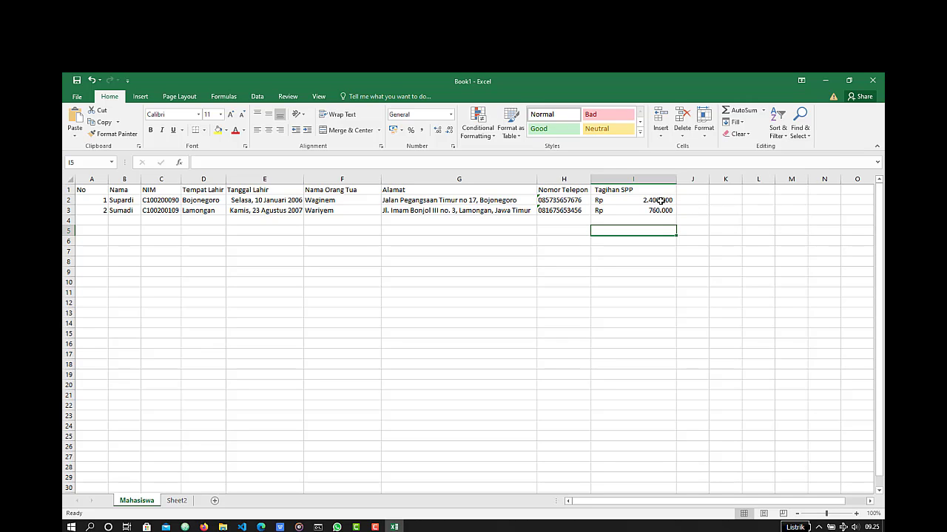
- Sort the student rows by the Tagihan SPP column from smallest to largest
left_click(660, 199)
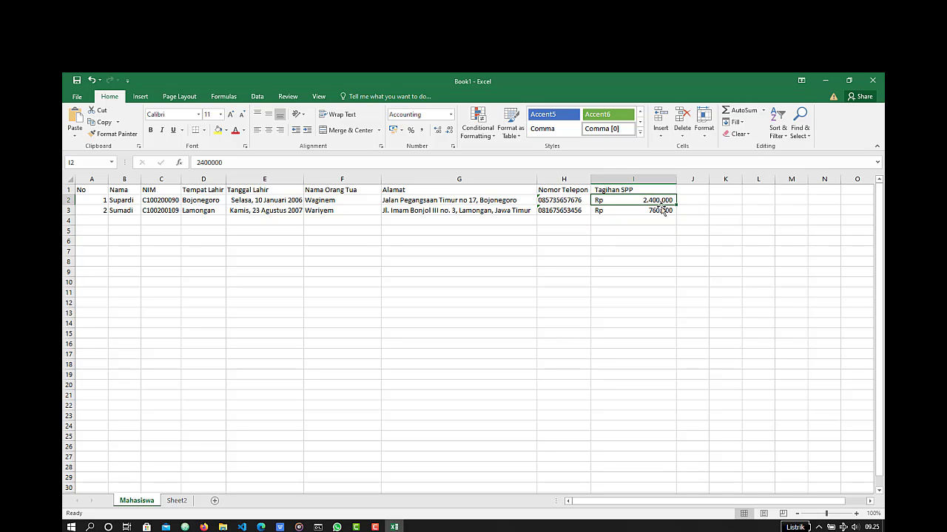
left_click(664, 210)
left_click(658, 200)
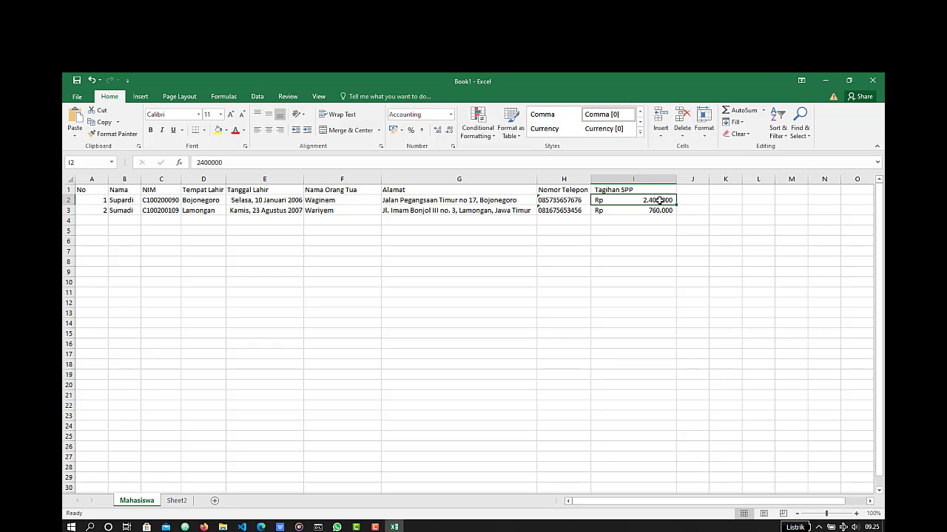
left_click(782, 123)
left_click(782, 123)
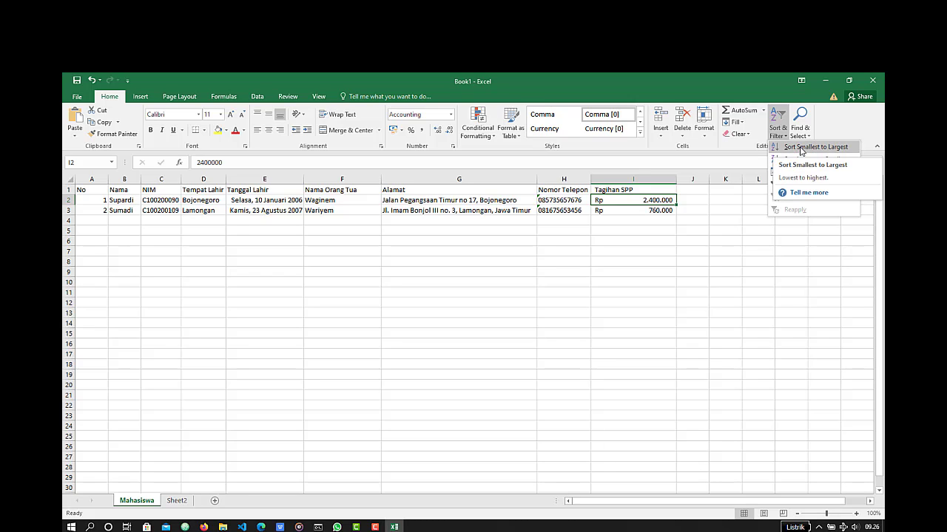
left_click(785, 138)
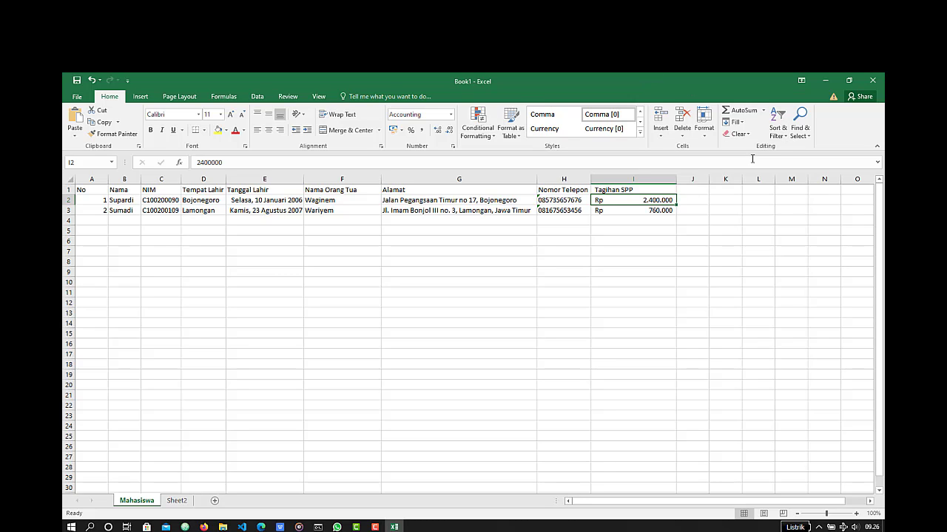
left_click(784, 139)
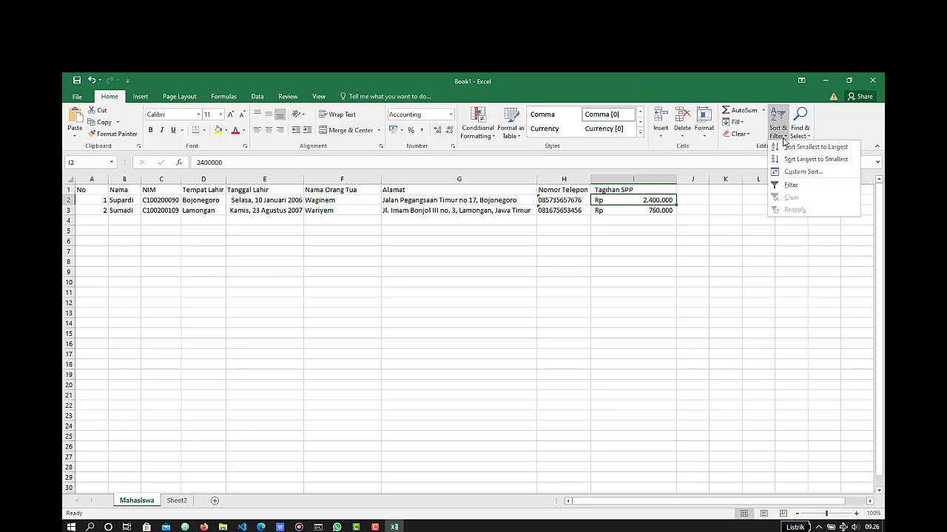
left_click(817, 147)
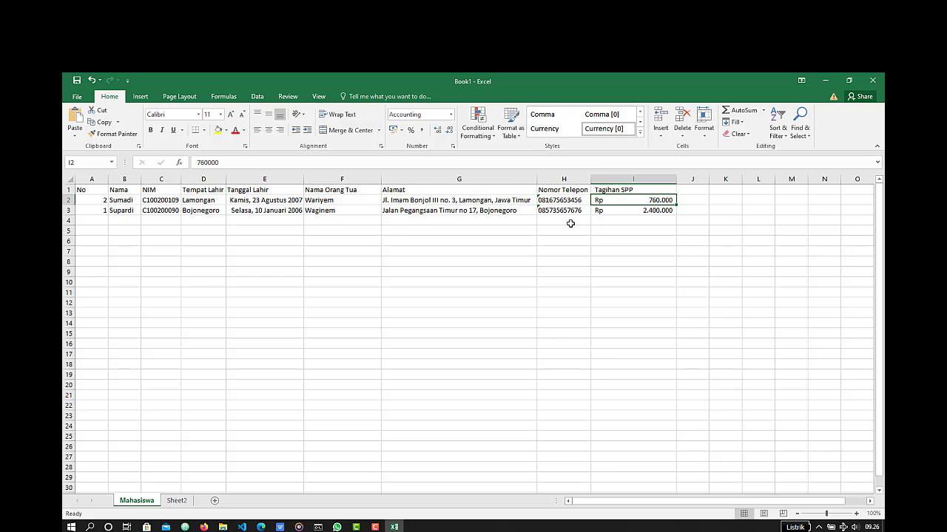
- Sort the student rows by Tagihan SPP from largest to smallest
left_click(778, 131)
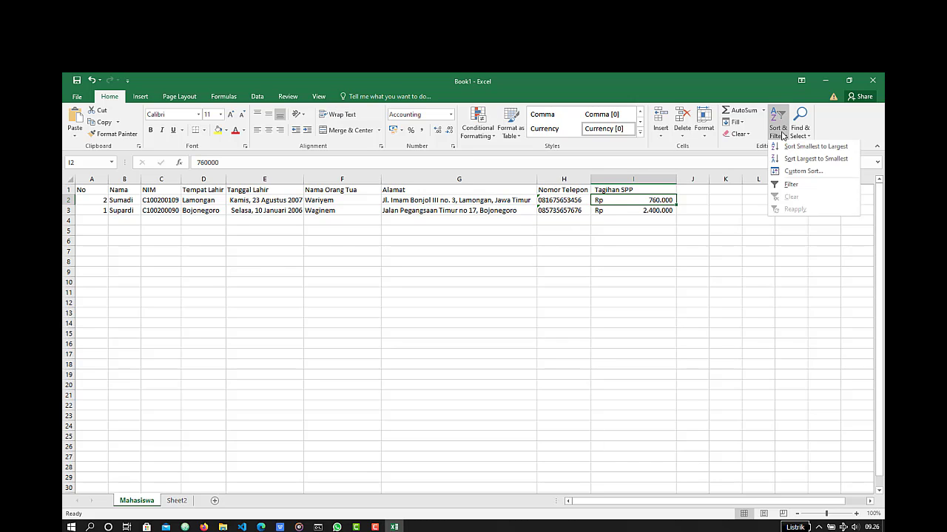
left_click(802, 171)
left_click(605, 353)
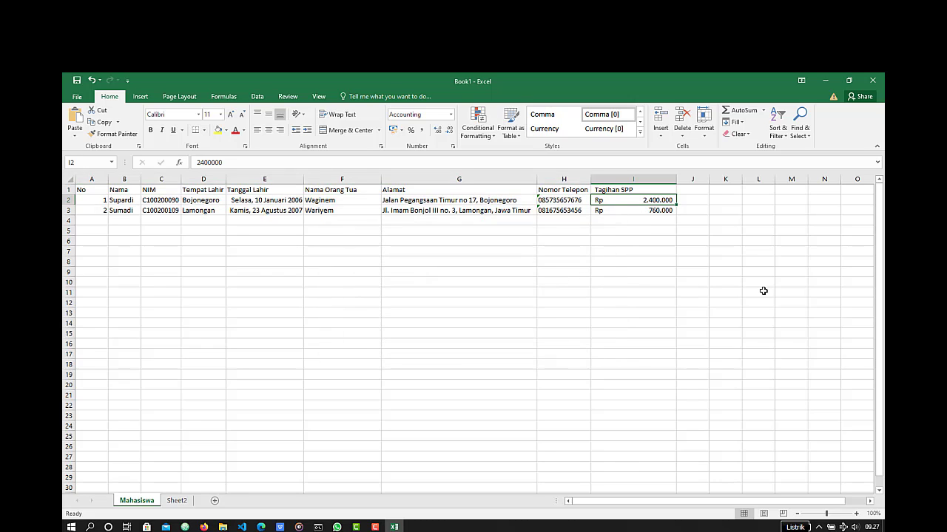